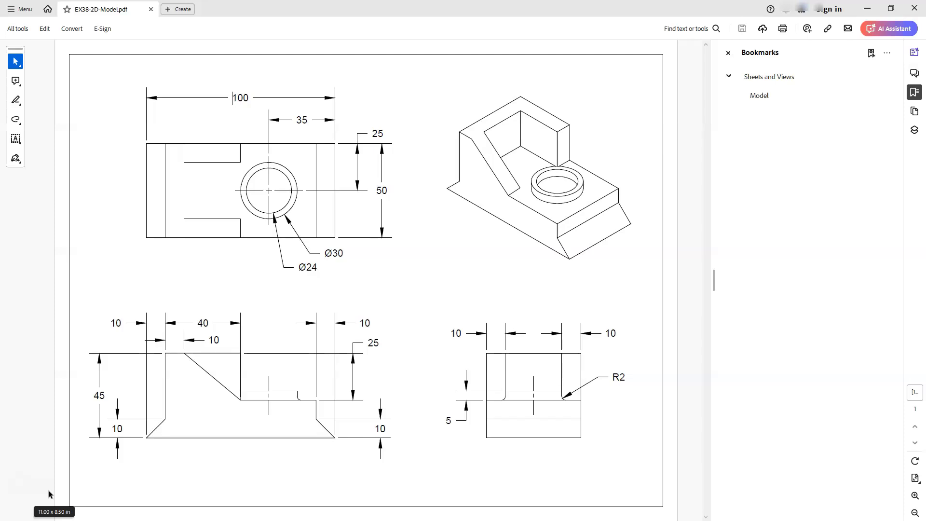
# Switch to Inventor and create a new part from the metric Standard (mm).ipt template.
pyautogui.click(43, 478)
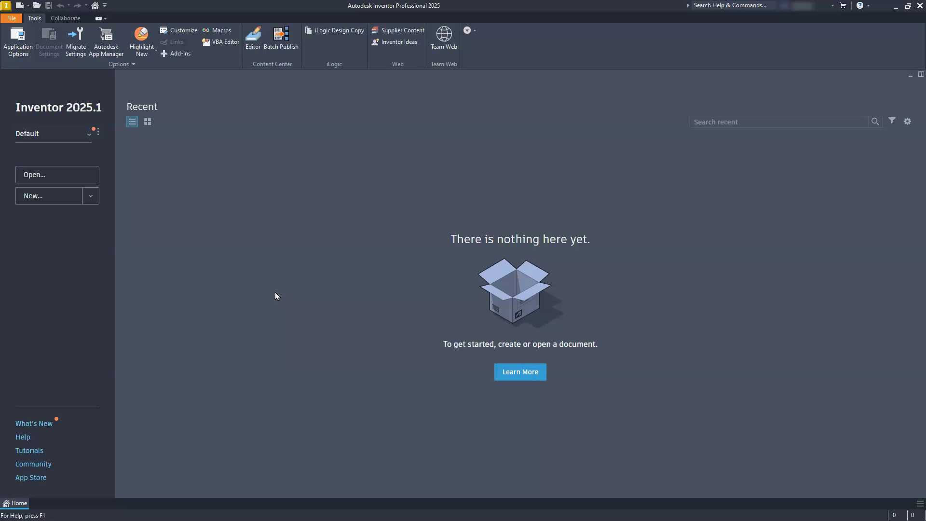
pyautogui.click(22, 8)
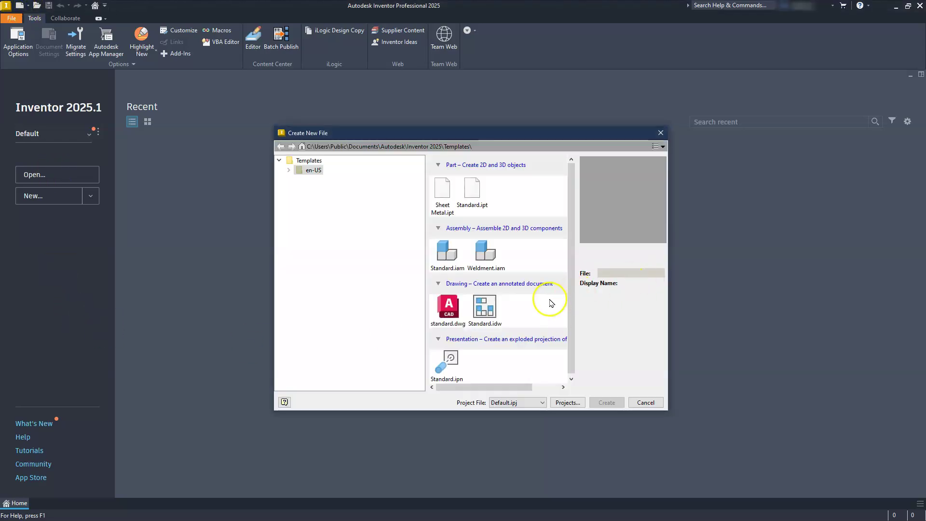
pyautogui.click(289, 171)
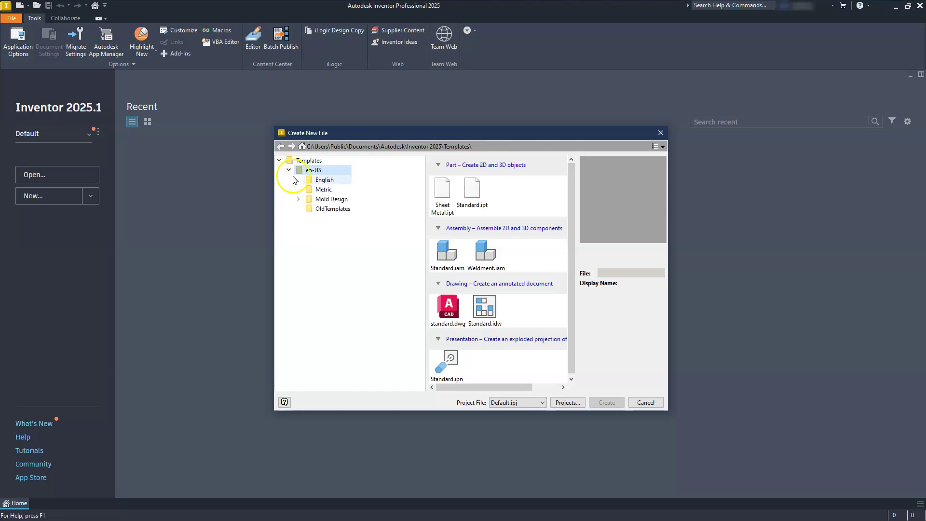
pyautogui.click(323, 190)
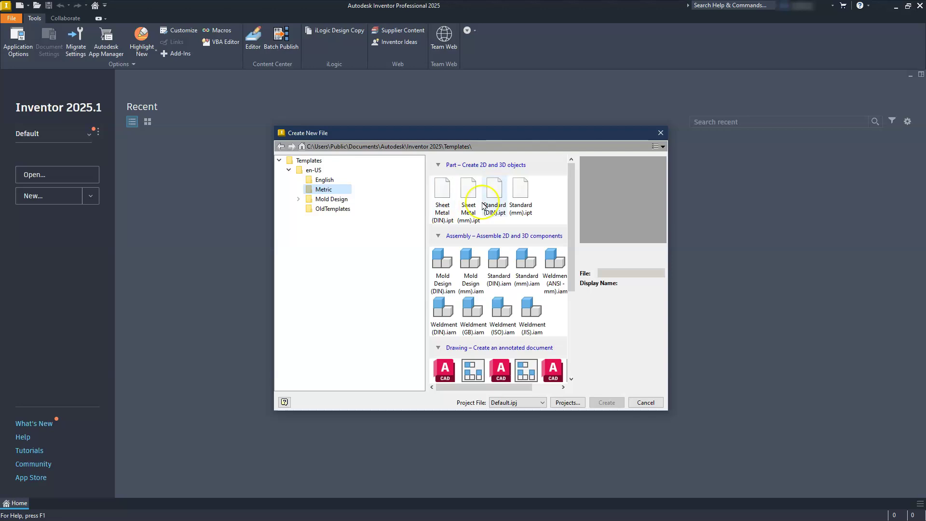
pyautogui.doubleClick(522, 199)
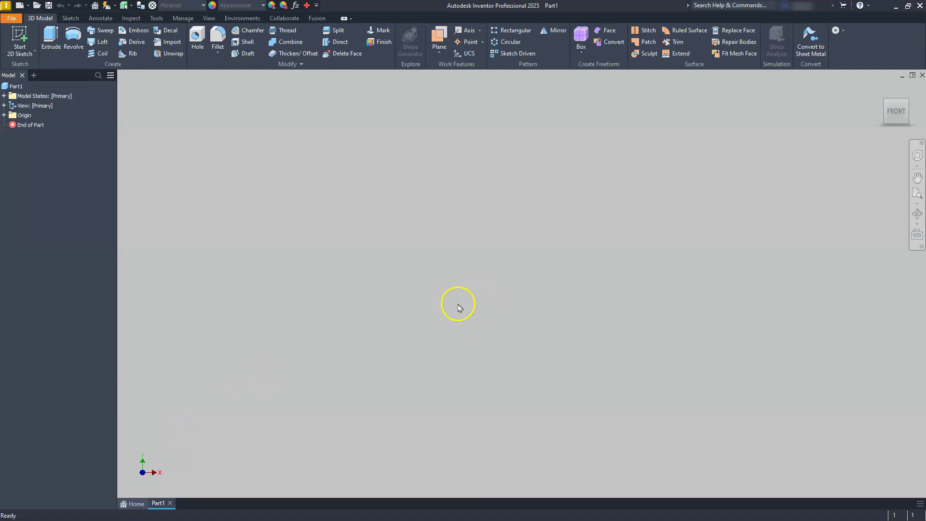
# Start a 2D sketch on the XY plane.
pyautogui.click(21, 38)
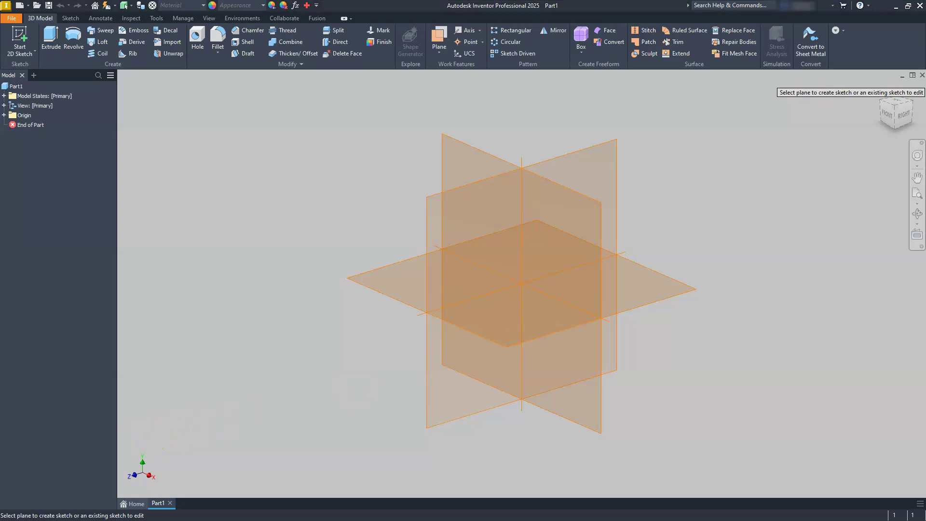
pyautogui.hotkey('alt', 'Tab')
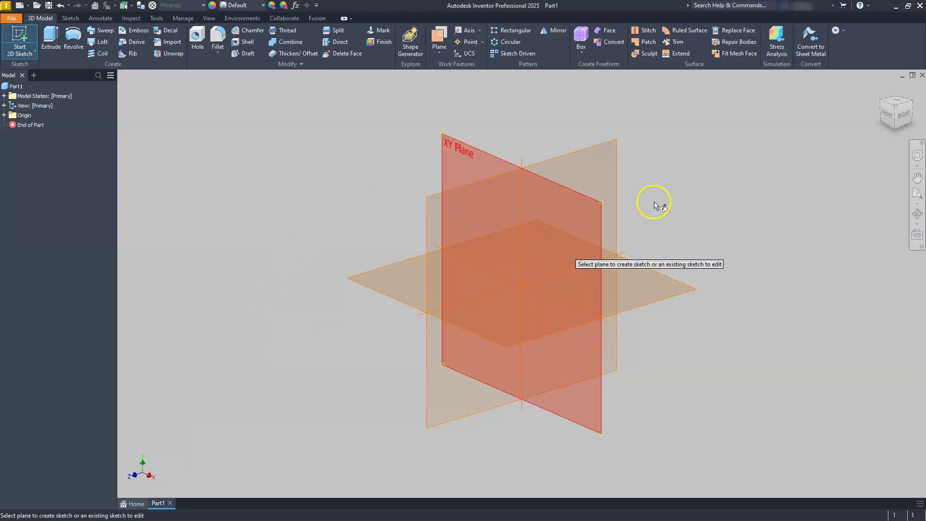
pyautogui.press('Escape')
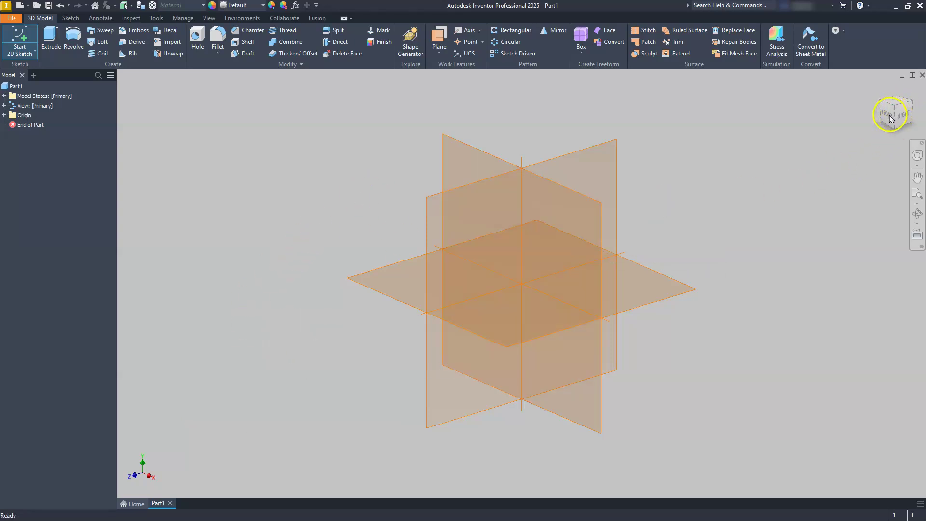
pyautogui.press('s')
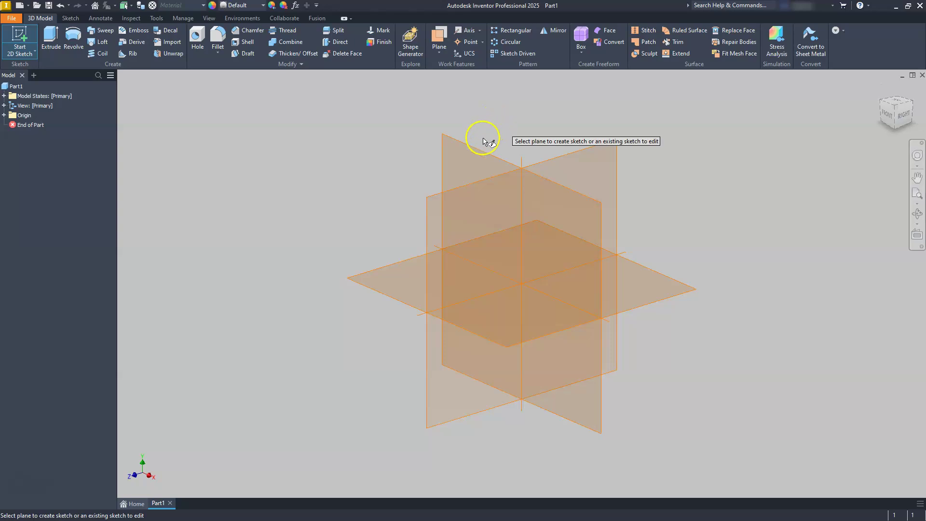
pyautogui.click(460, 148)
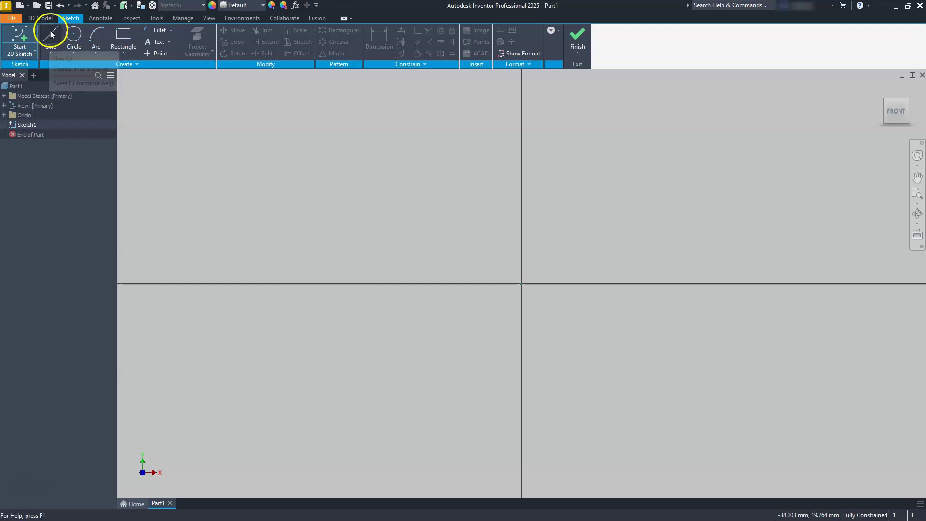
# Draw a 100 mm horizontal line below the origin as the base of the profile.
pyautogui.click(52, 49)
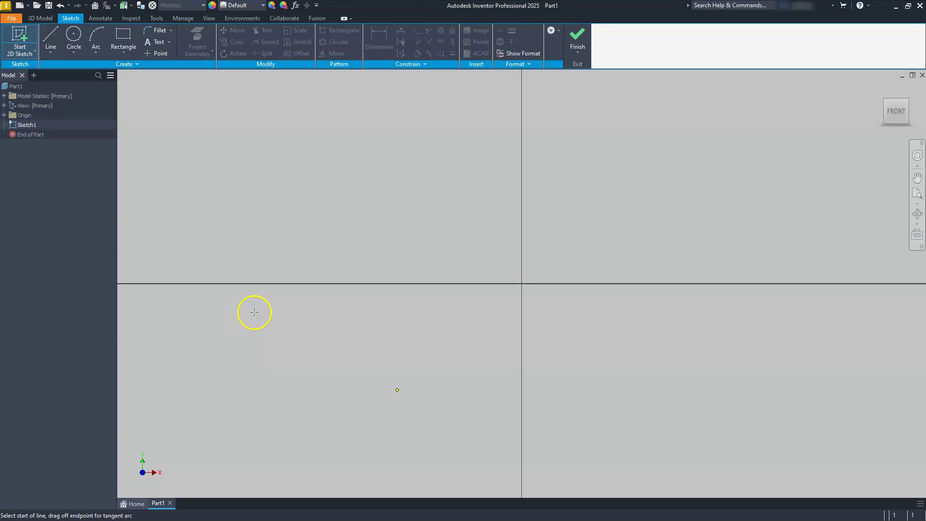
pyautogui.click(344, 348)
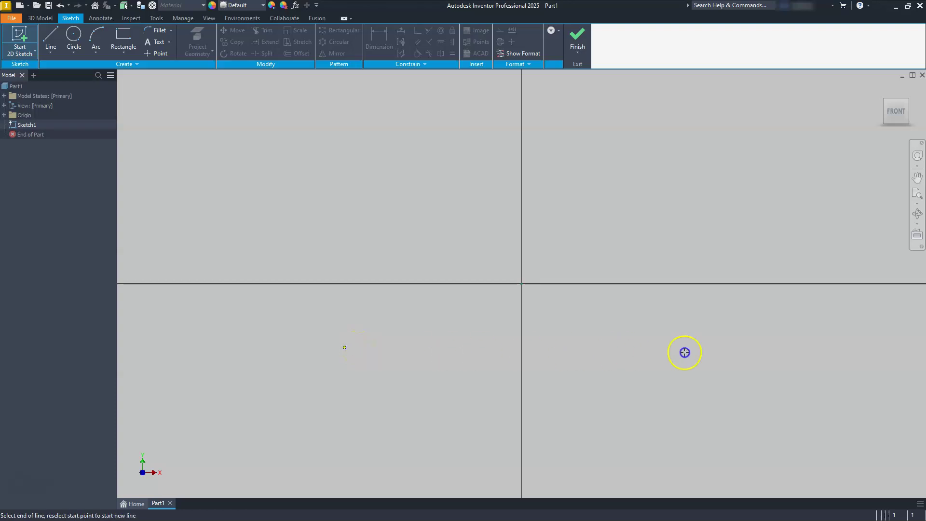
pyautogui.click(724, 349)
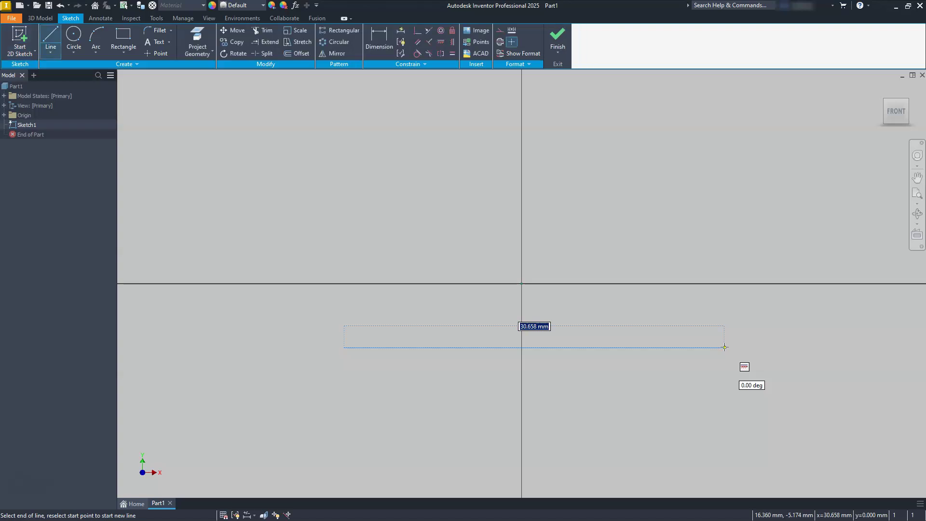
pyautogui.write('10')
pyautogui.press('Return')
# Continue the profile from the base line's right end with an inward-slanting line, a short vertical line and a leftward horizontal line about 58 mm long.
pyautogui.moveTo(676, 335); pyautogui.dragTo(642, 337)
pyautogui.scroll(5, 740, 324)
pyautogui.moveTo(804, 306); pyautogui.dragTo(652, 343, button='middle')
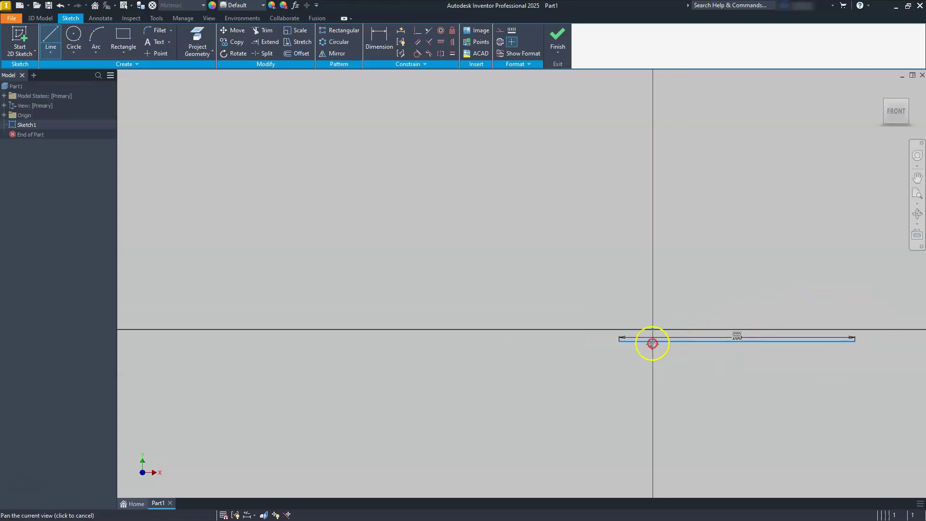
pyautogui.scroll(-3, 783, 326)
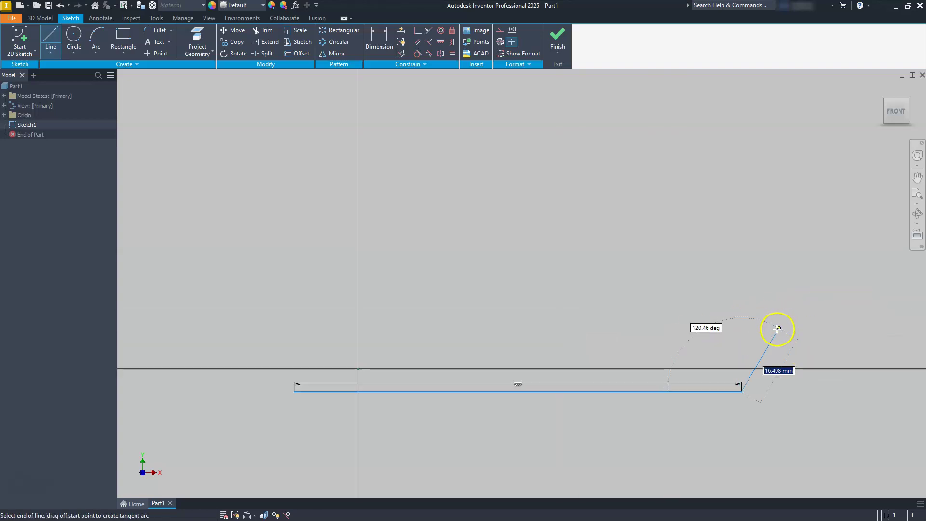
pyautogui.click(703, 354)
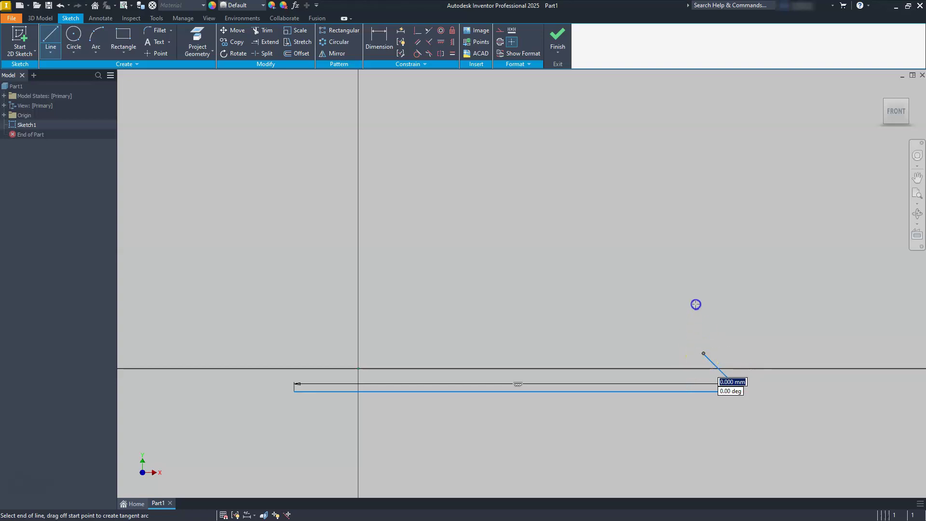
pyautogui.click(704, 302)
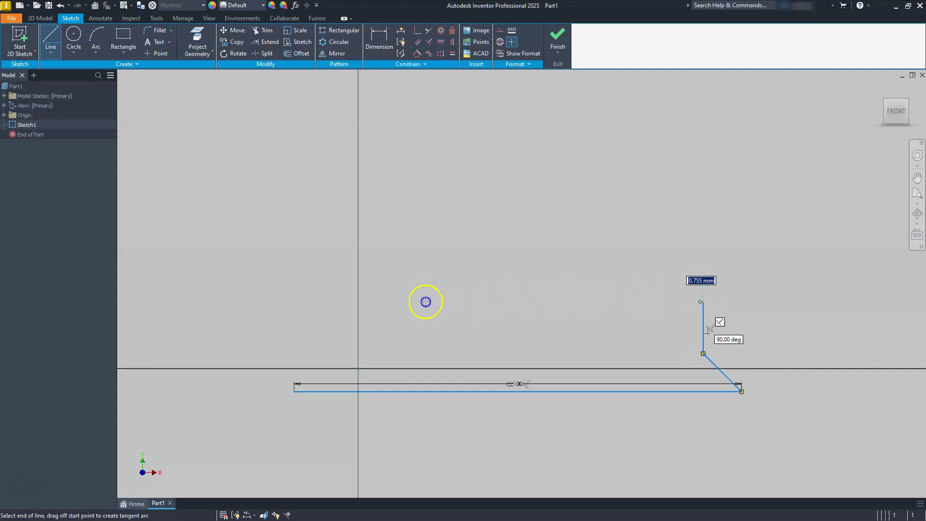
pyautogui.click(444, 302)
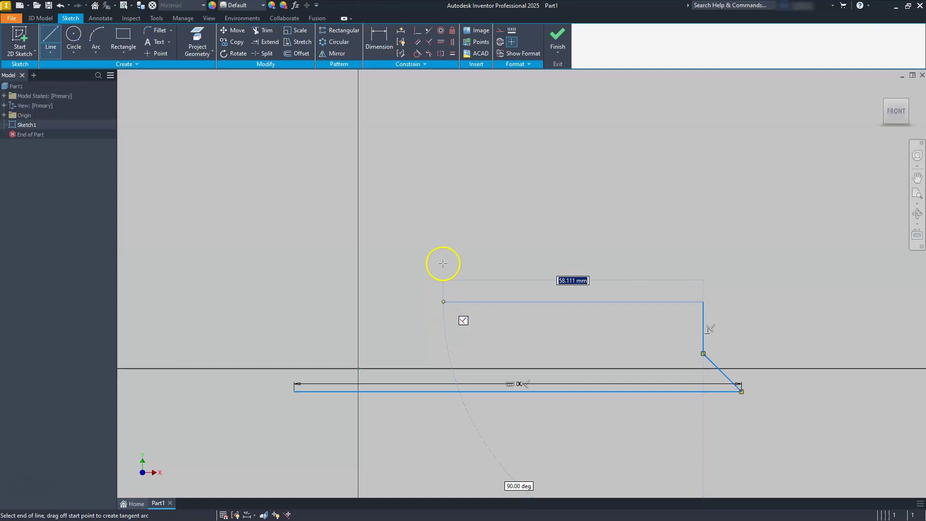
# Draw the upright's two vertical sides and short top edge, and close the profile with a slanted line to the base's left end.
pyautogui.click(443, 197)
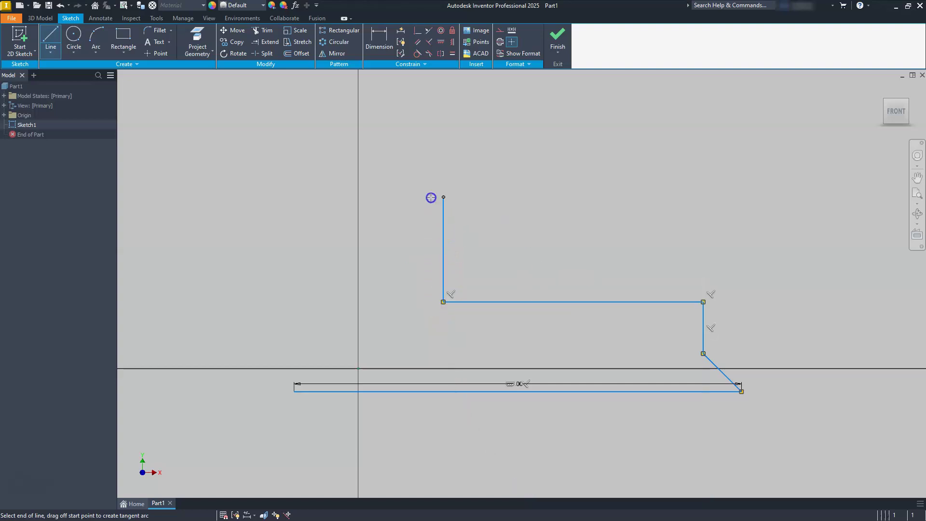
pyautogui.click(390, 197)
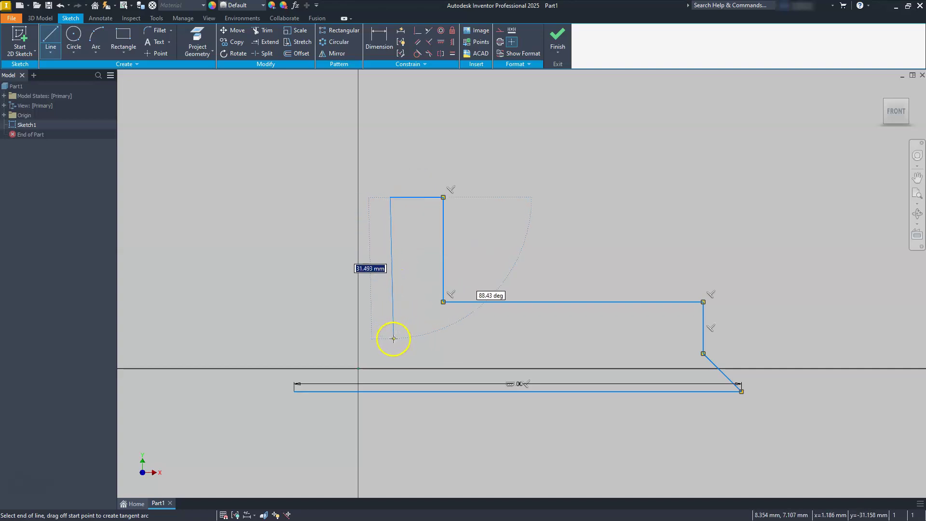
pyautogui.click(391, 340)
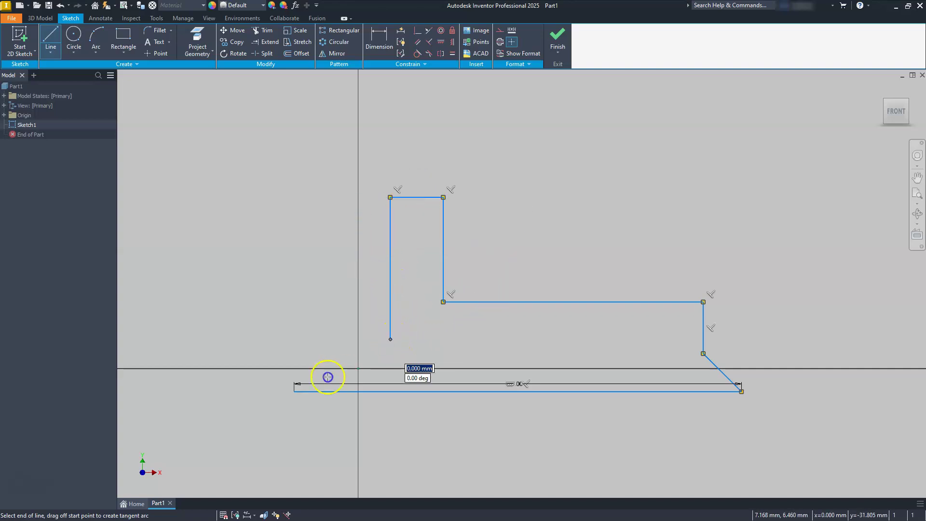
pyautogui.click(295, 391)
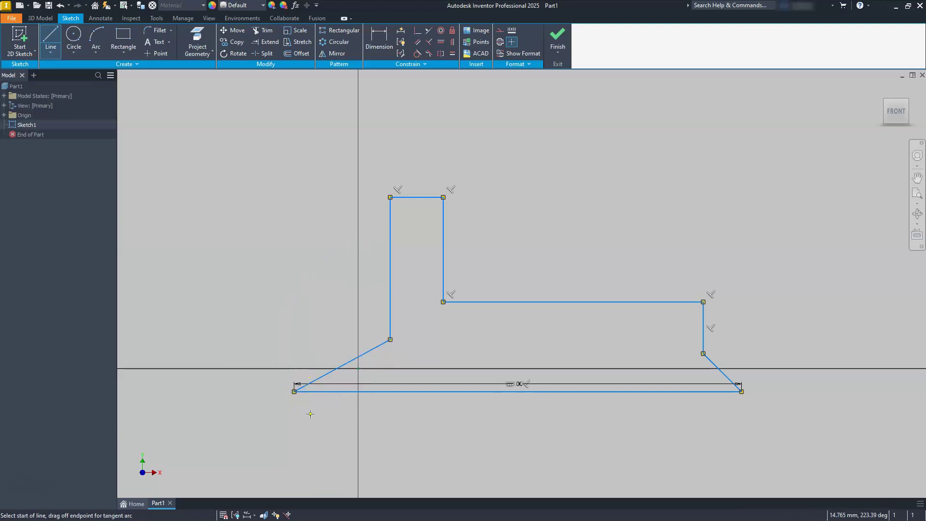
pyautogui.press('Escape')
pyautogui.click(380, 499)
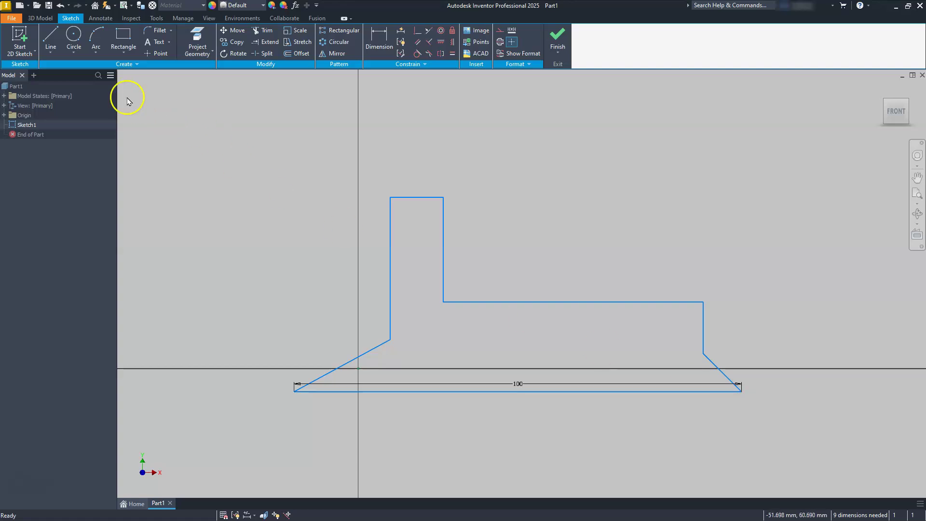
# Dimension the angle between the base line and the right slanted edge as 45 degrees.
pyautogui.click(374, 55)
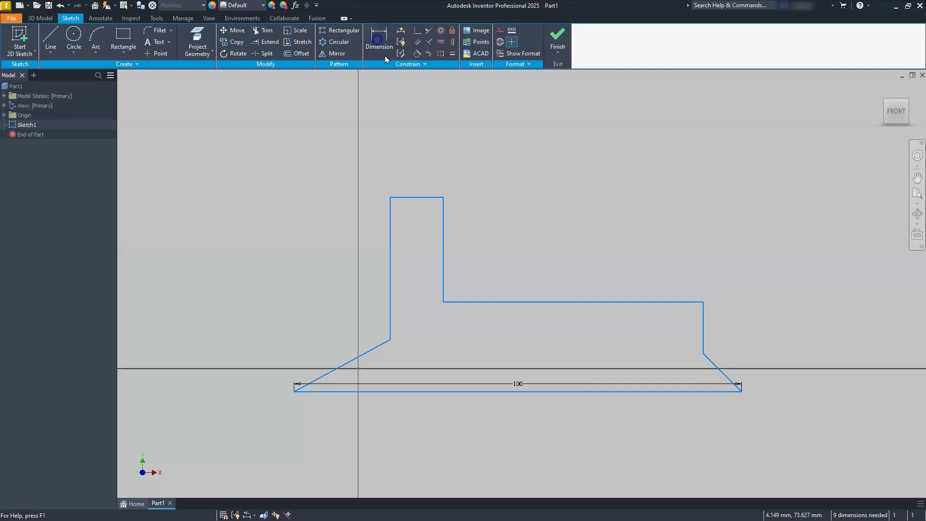
pyautogui.click(719, 392)
pyautogui.click(698, 376)
pyautogui.write('45')
pyautogui.press('Return')
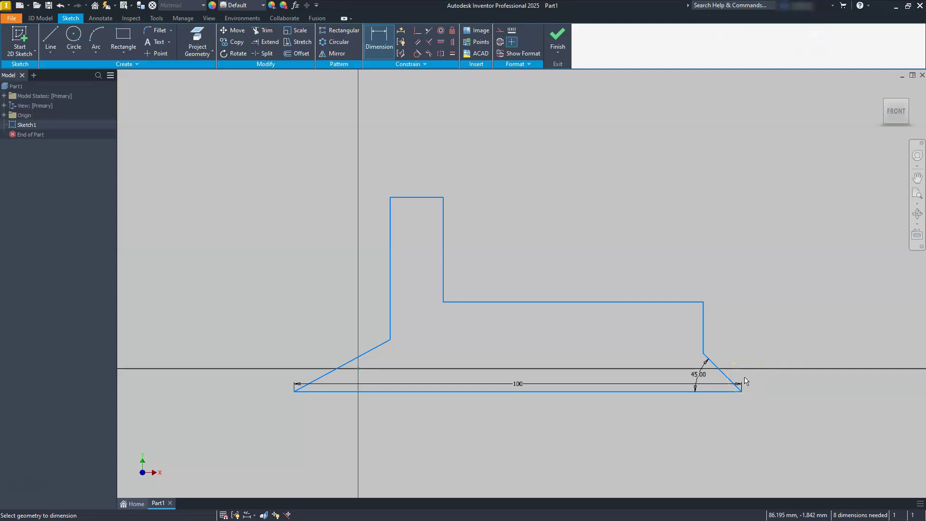
# Dimension the angle between the base line and the left slanted edge as 45 degrees.
pyautogui.click(370, 353)
pyautogui.click(380, 392)
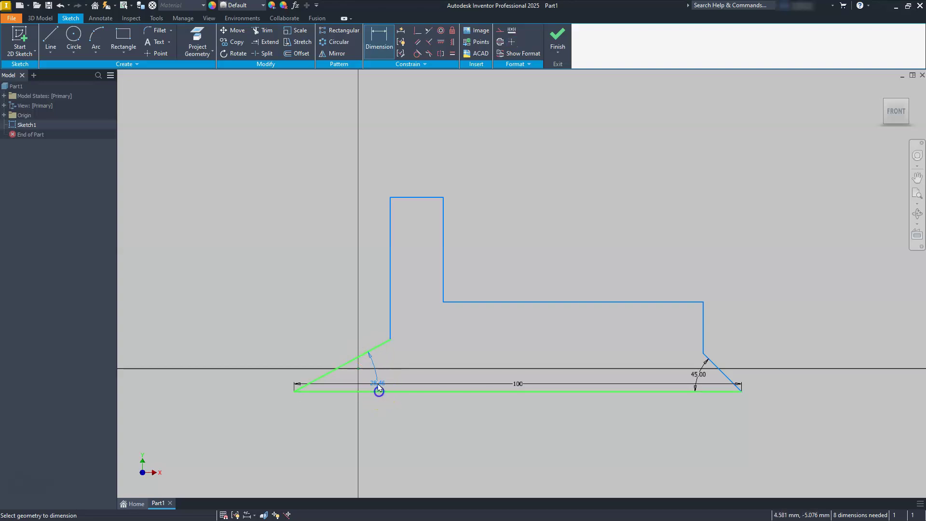
pyautogui.click(378, 371)
pyautogui.write('45')
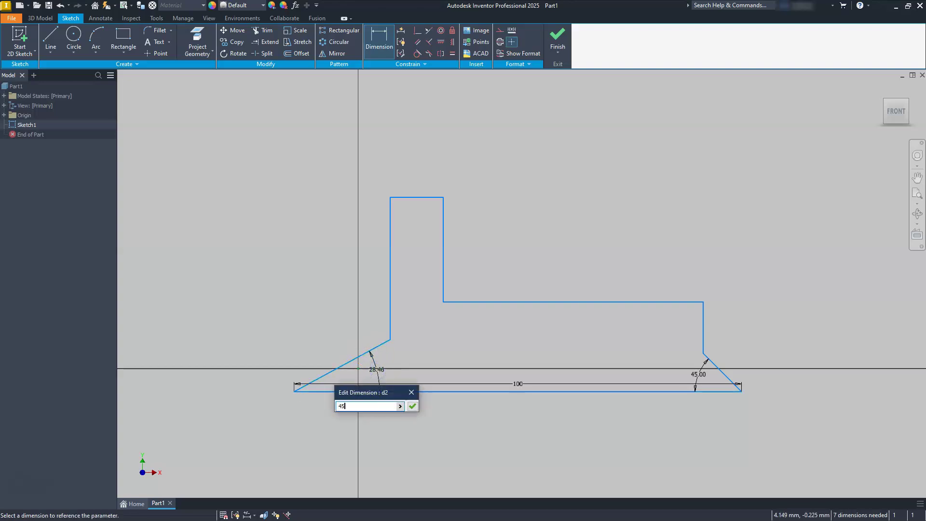
pyautogui.press('Return')
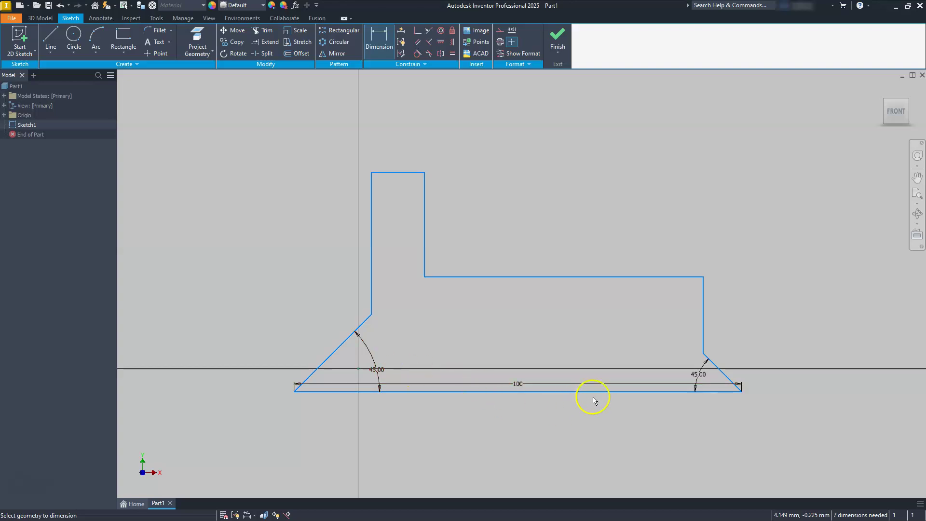
# Dimension the vertical height of the right slanted edge as 10 mm.
pyautogui.click(715, 367)
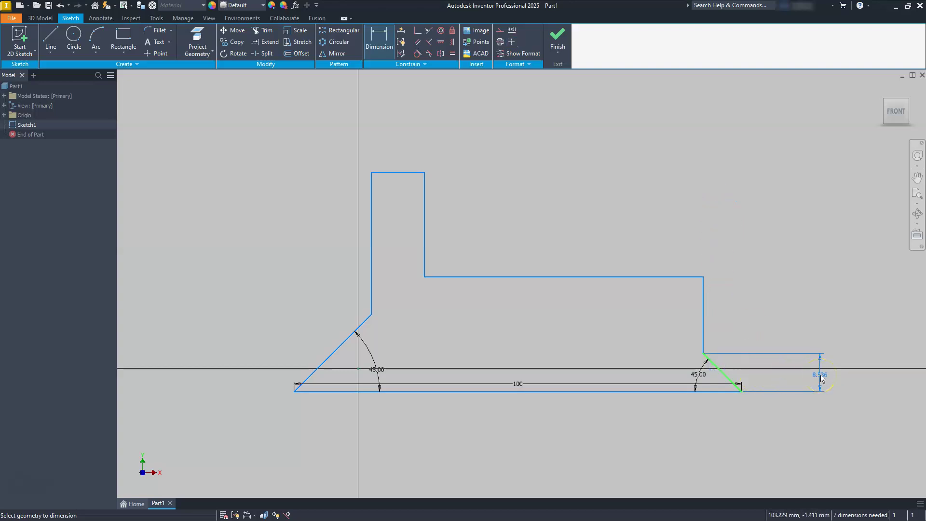
pyautogui.moveTo(821, 379)
pyautogui.mouseDown()
pyautogui.moveTo(763, 375)
pyautogui.moveTo(811, 384)
pyautogui.mouseUp()
pyautogui.write('10')
pyautogui.press('Return')
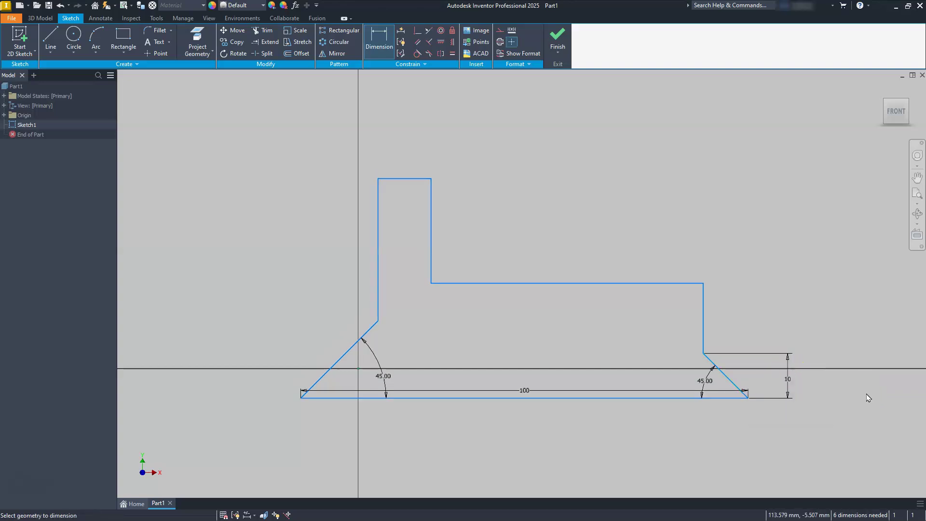
pyautogui.press('Escape')
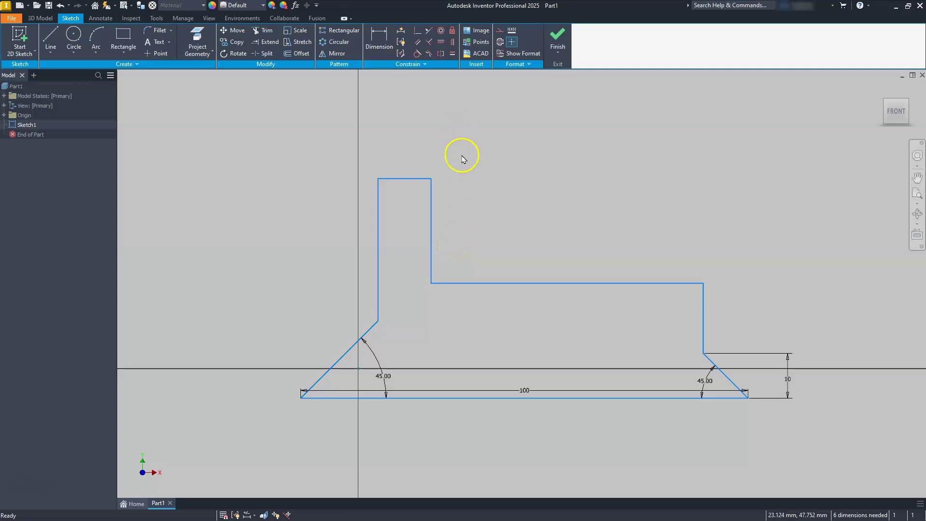
# Dimension the vertical height of the left slanted edge, linking it to the right slanted edge's height dimension (d3).
pyautogui.click(378, 38)
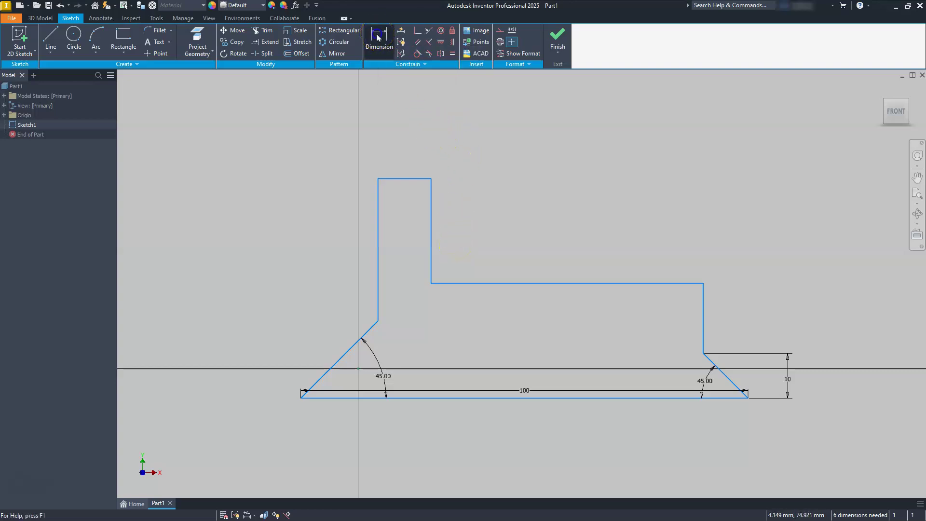
pyautogui.click(334, 363)
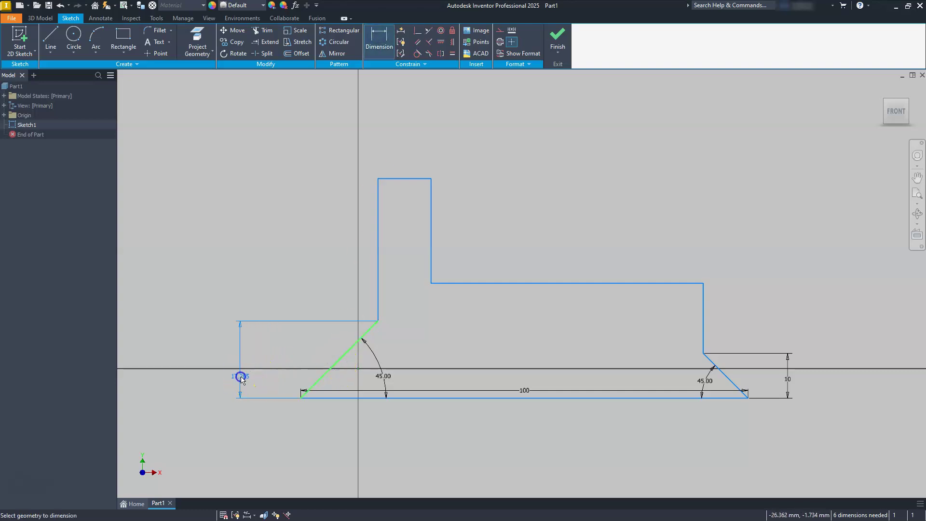
pyautogui.click(265, 358)
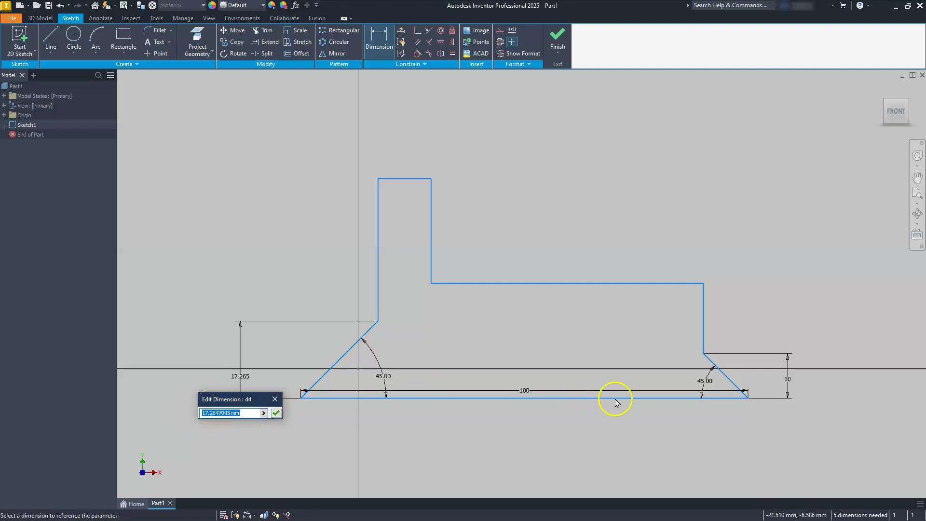
pyautogui.click(789, 380)
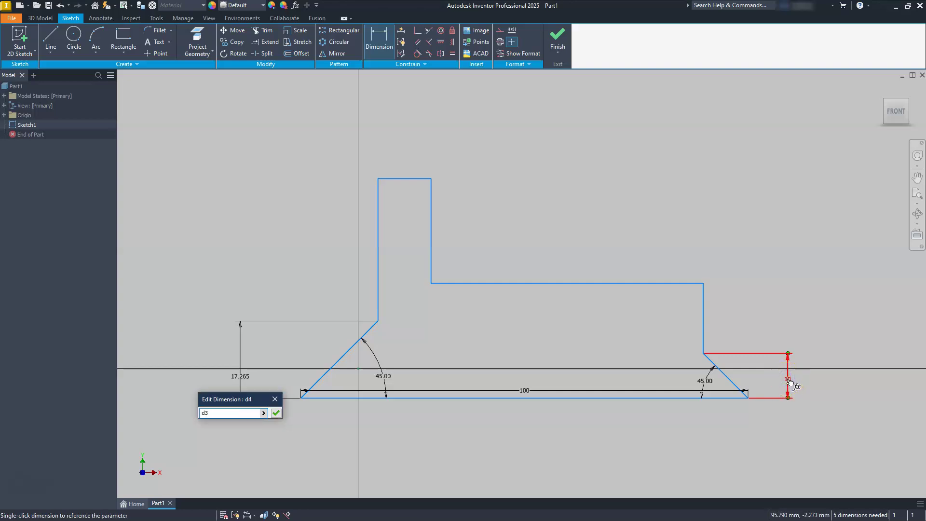
pyautogui.press('Return')
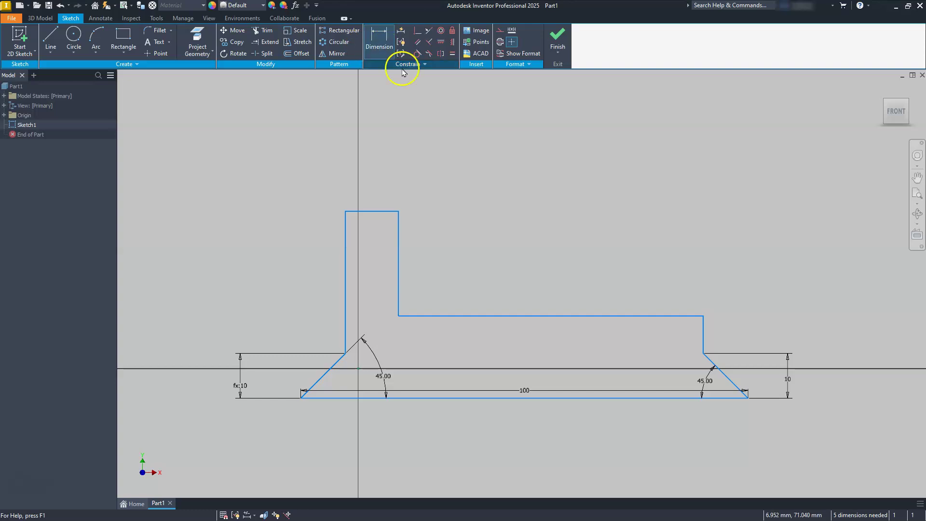
# Dimension the overall height between the base line and the upright's top edge as 45 mm.
pyautogui.click(375, 399)
pyautogui.click(377, 211)
pyautogui.click(206, 318)
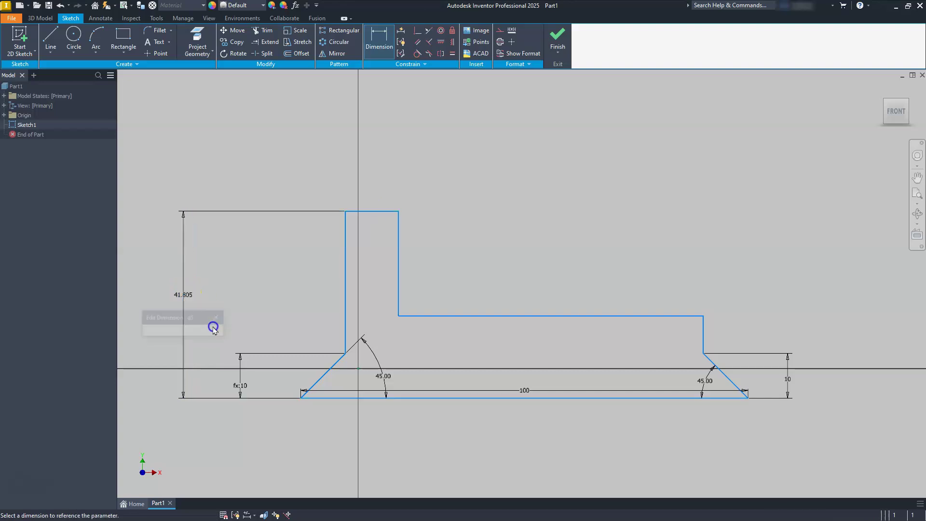
pyautogui.write('45')
pyautogui.click(215, 330)
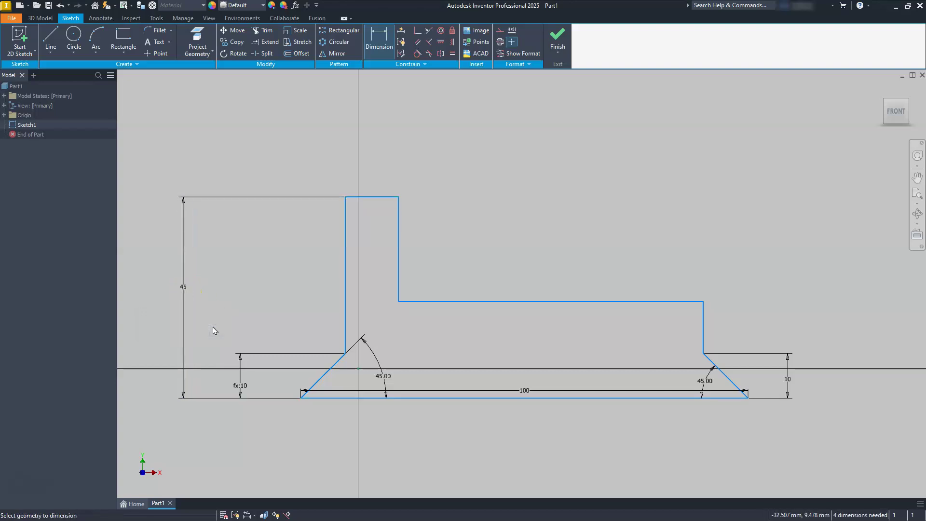
# Dimension the width of the upright's short top edge as 10 mm.
pyautogui.click(385, 198)
pyautogui.click(372, 175)
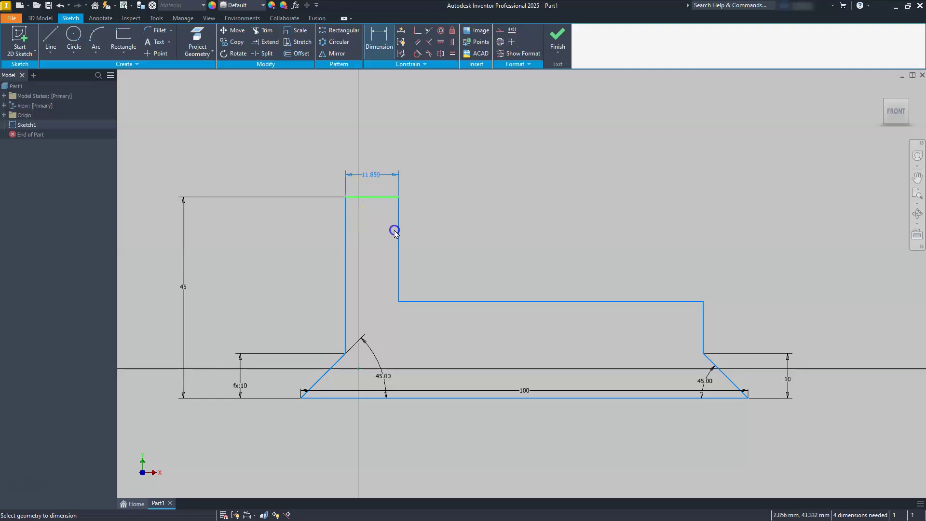
pyautogui.write('10')
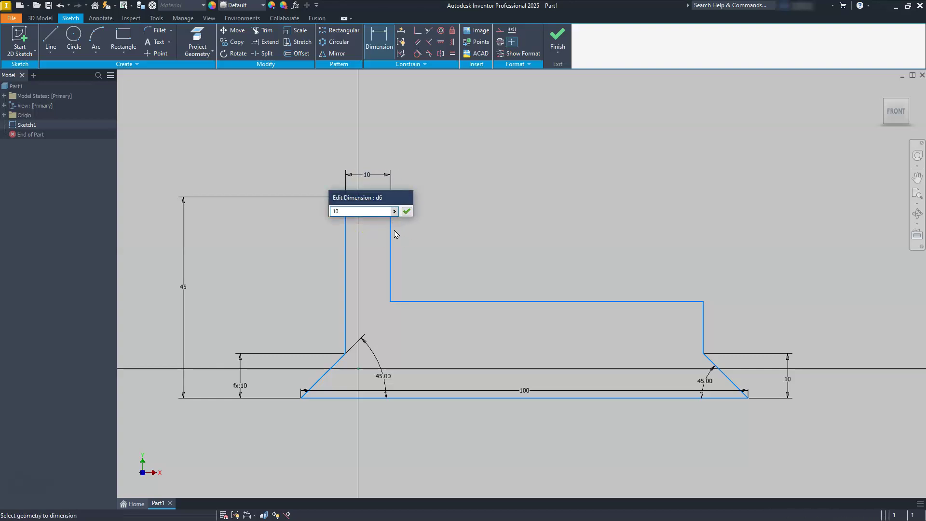
pyautogui.press('Return')
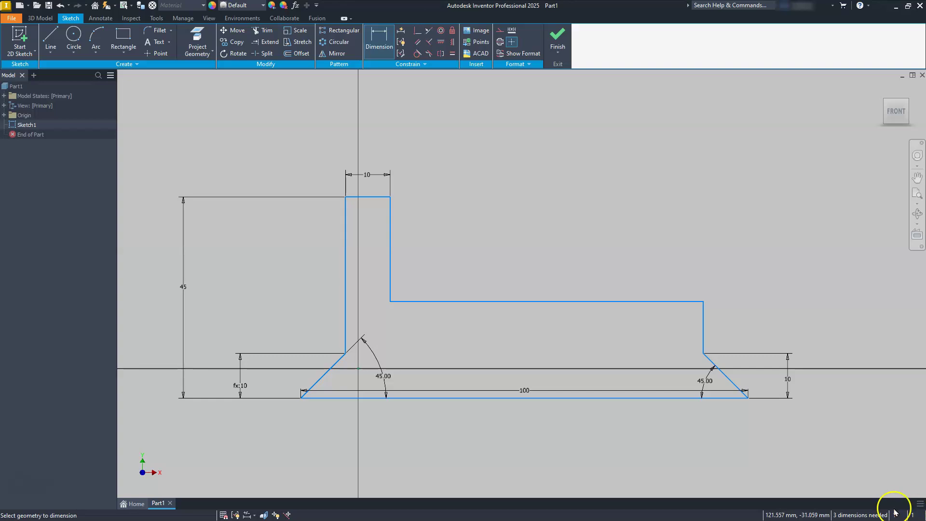
# Dimension the vertical distance from the upright's top edge down to the long horizontal ledge as 25 mm.
pyautogui.click(374, 197)
pyautogui.click(684, 302)
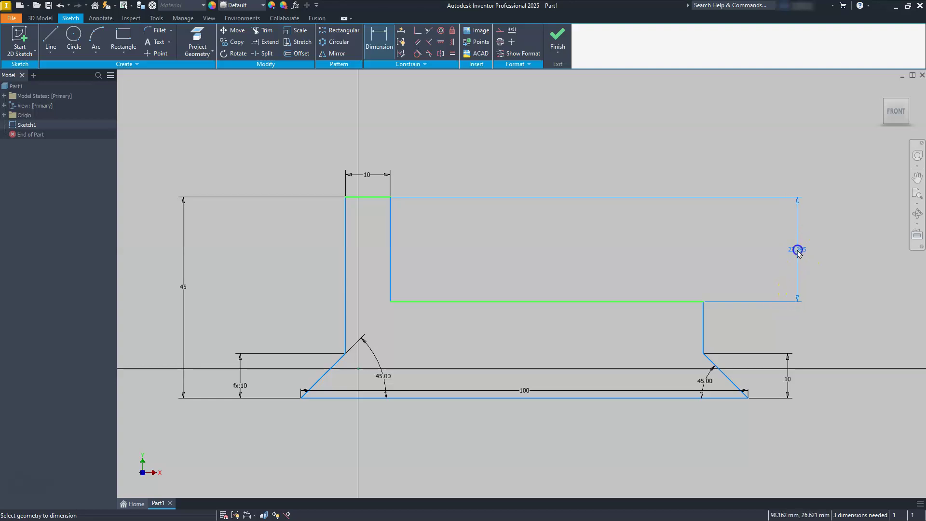
pyautogui.click(799, 250)
pyautogui.write('25')
pyautogui.press('Return')
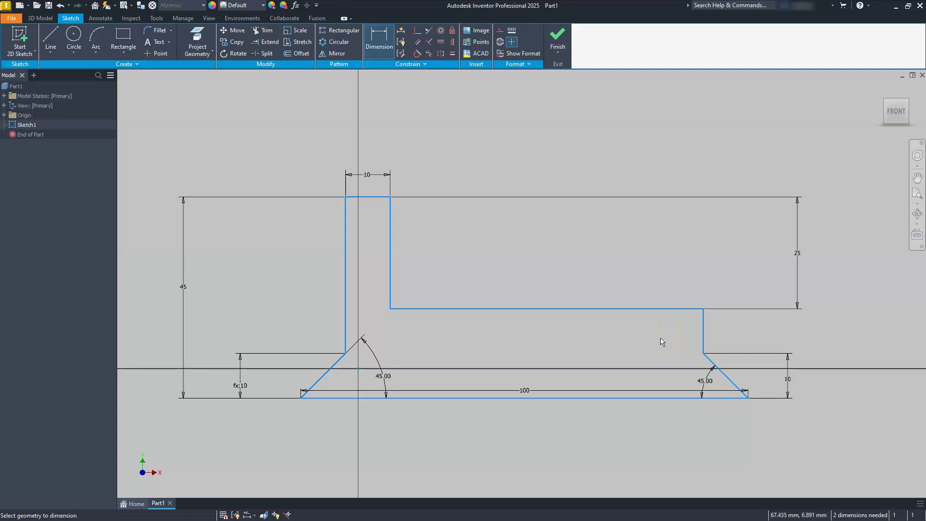
pyautogui.press('Escape')
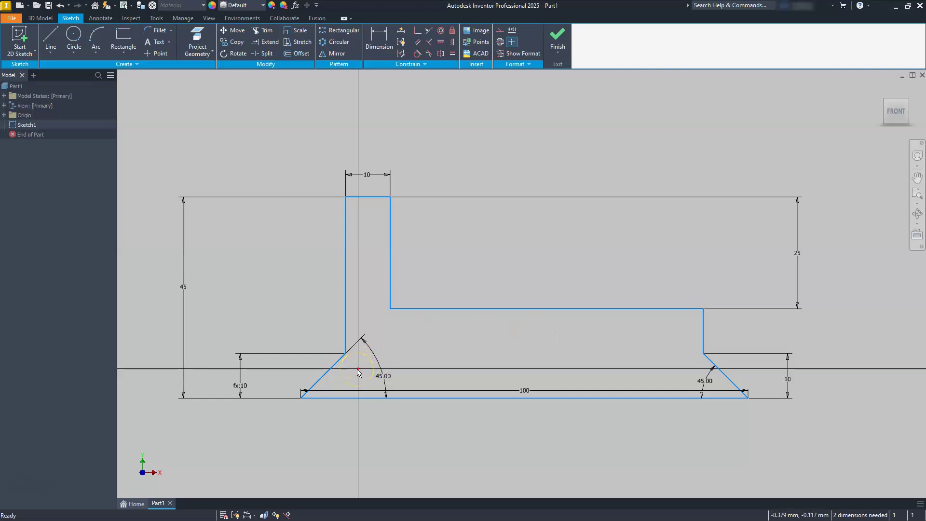
# Dimension the horizontal distance from the base's left end to the origin as half the base length (d0/2).
pyautogui.click(379, 41)
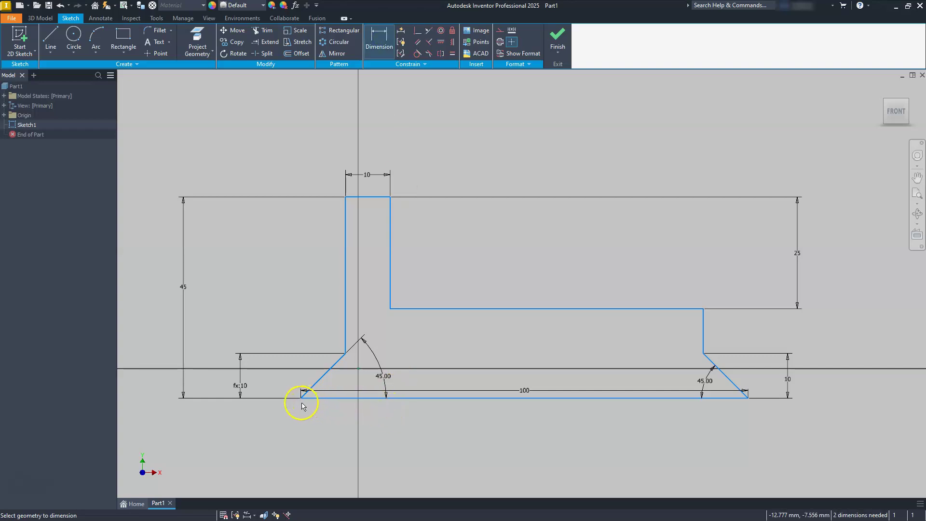
pyautogui.click(357, 371)
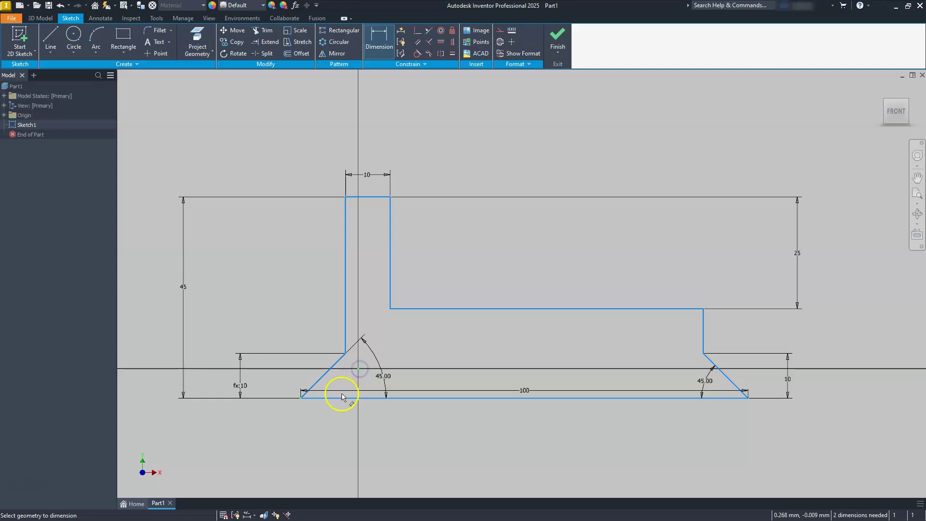
pyautogui.click(331, 452)
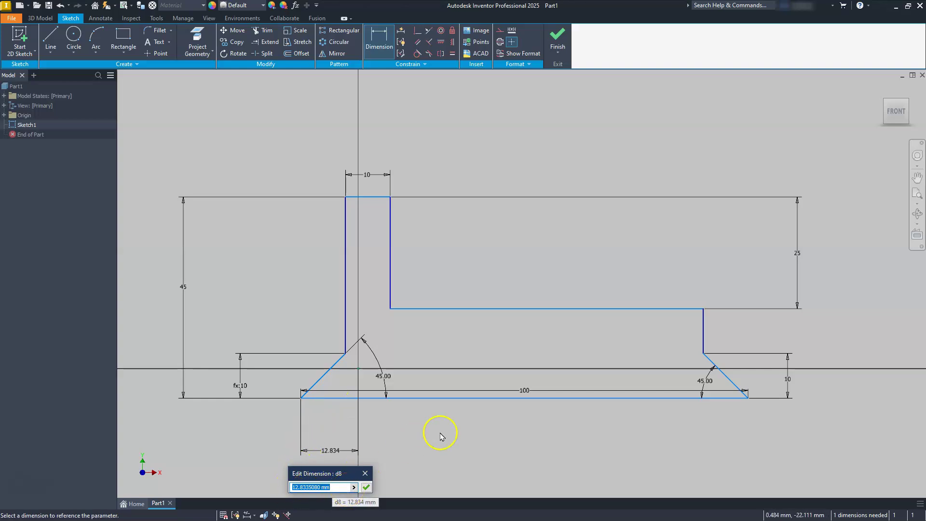
pyautogui.click(525, 391)
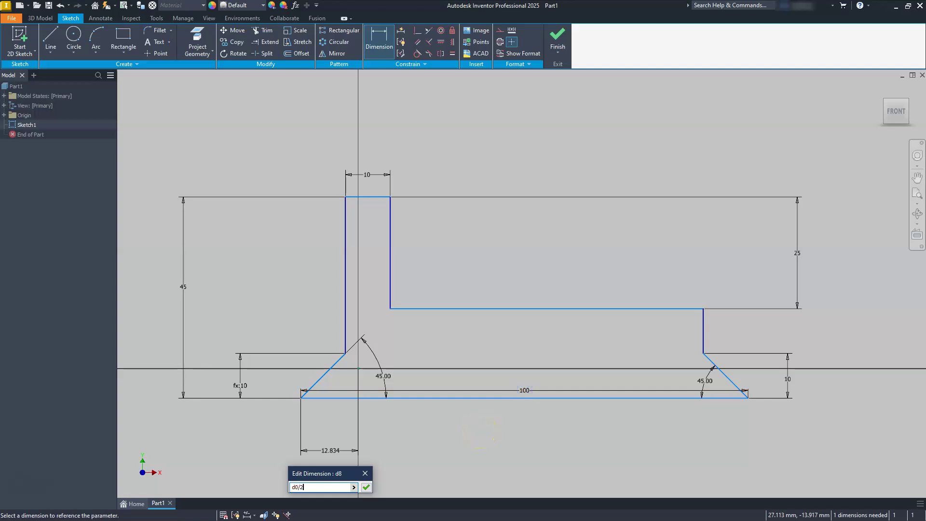
pyautogui.press('Return')
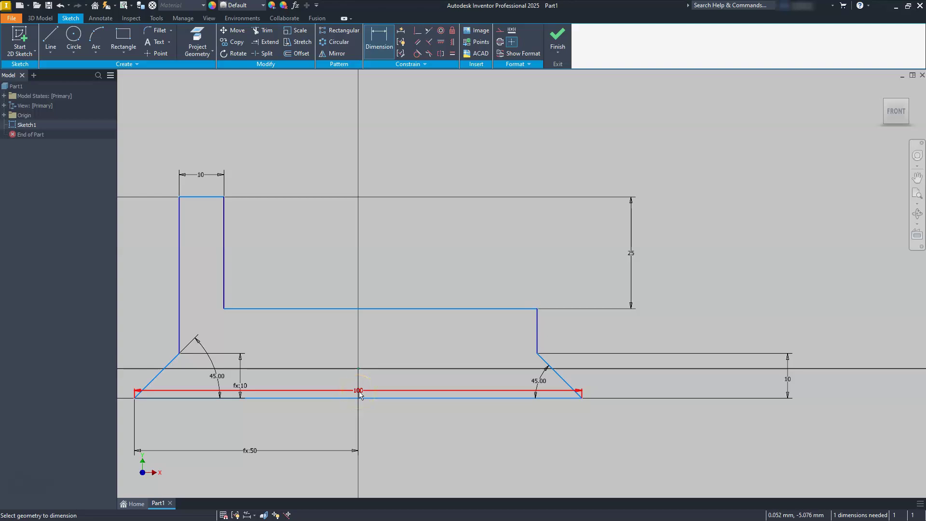
# Reposition the 100 mm base dimension well below the profile and the 45 mm height dimension closer to the upright.
pyautogui.press('Escape')
pyautogui.moveTo(360, 393); pyautogui.dragTo(358, 469)
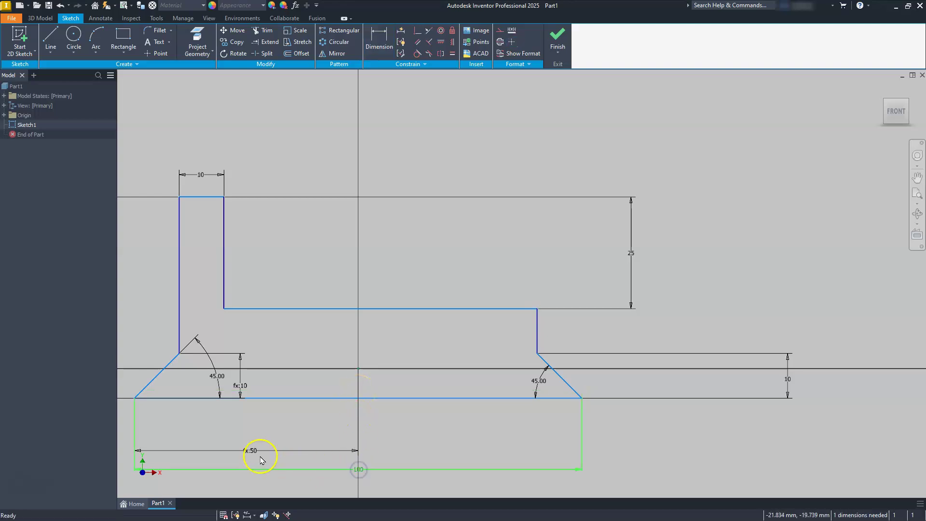
pyautogui.moveTo(338, 414); pyautogui.dragTo(492, 394, button='middle')
pyautogui.click(172, 267)
pyautogui.moveTo(172, 268); pyautogui.dragTo(226, 280)
# Dimension the vertical distance from the upright's top edge to the origin as half the overall height, 22.5 mm, referencing d5.
pyautogui.click(376, 38)
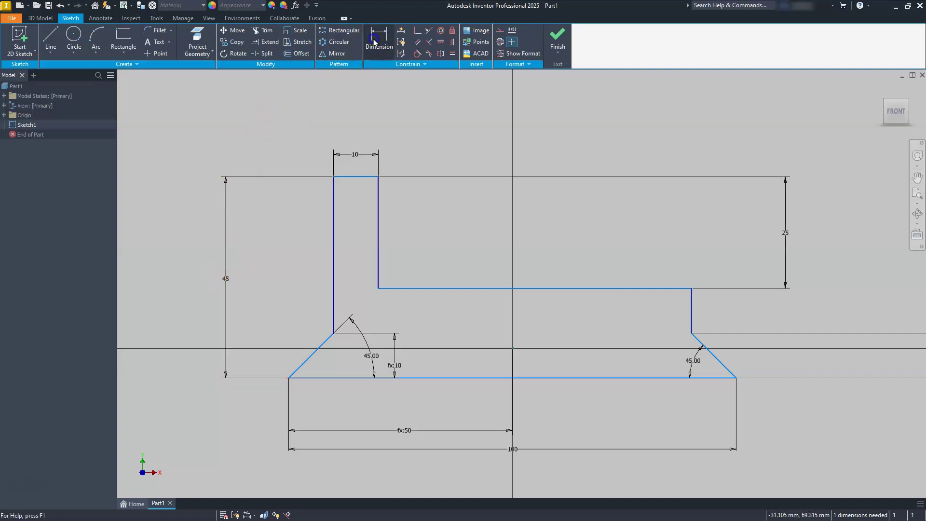
pyautogui.click(346, 177)
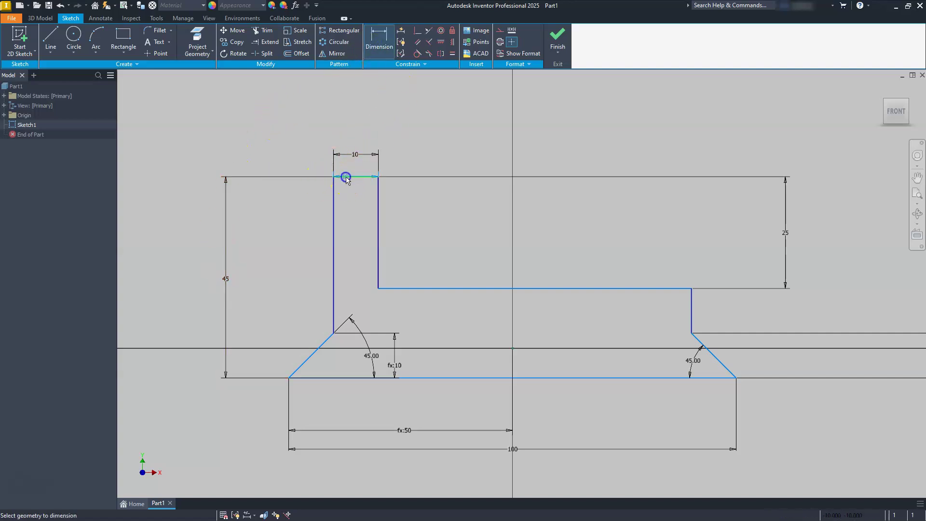
pyautogui.click(513, 348)
pyautogui.click(253, 279)
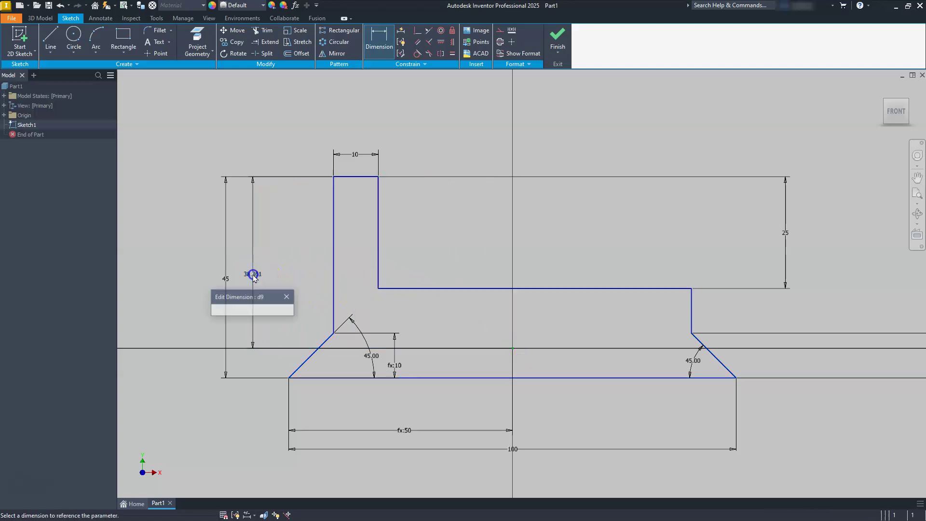
pyautogui.click(225, 281)
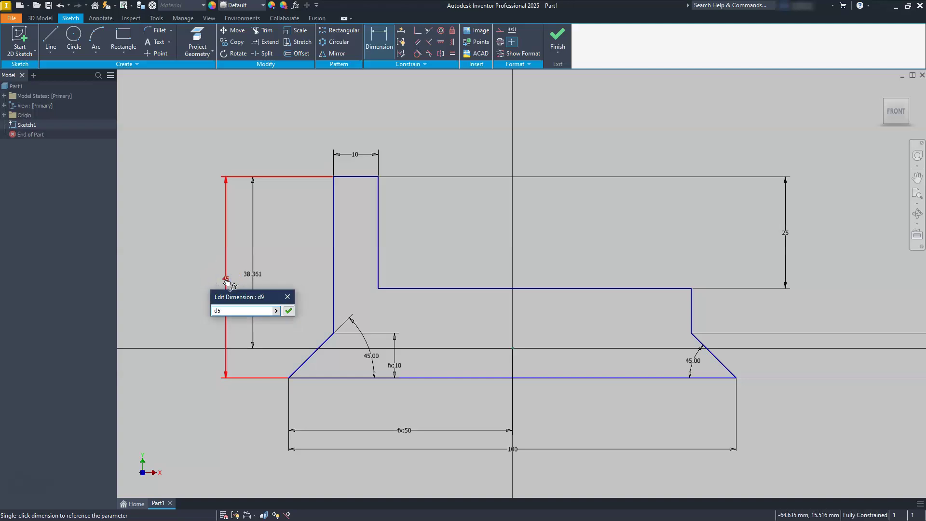
pyautogui.press('Return')
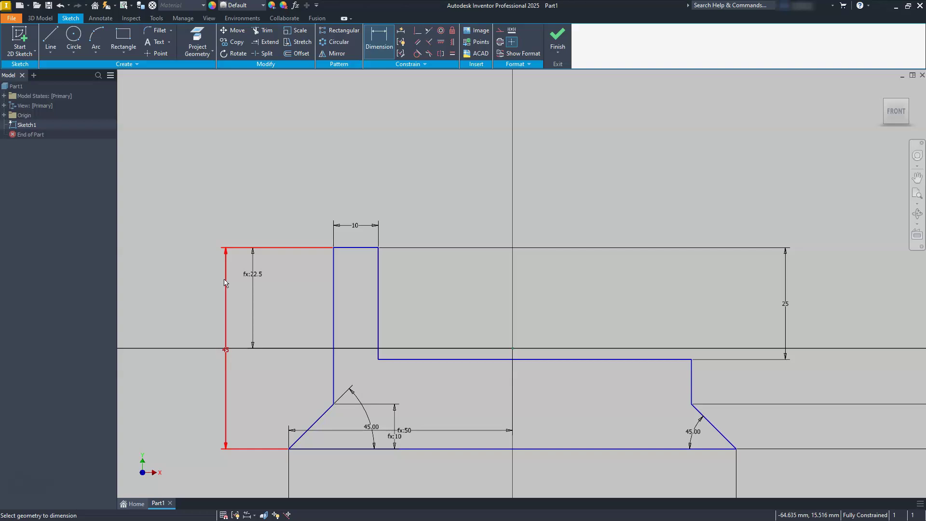
# Move the right slanted edge's 10 mm dimension and the 25 mm ledge dimension closer to the profile.
pyautogui.moveTo(385, 362); pyautogui.dragTo(372, 255, button='middle')
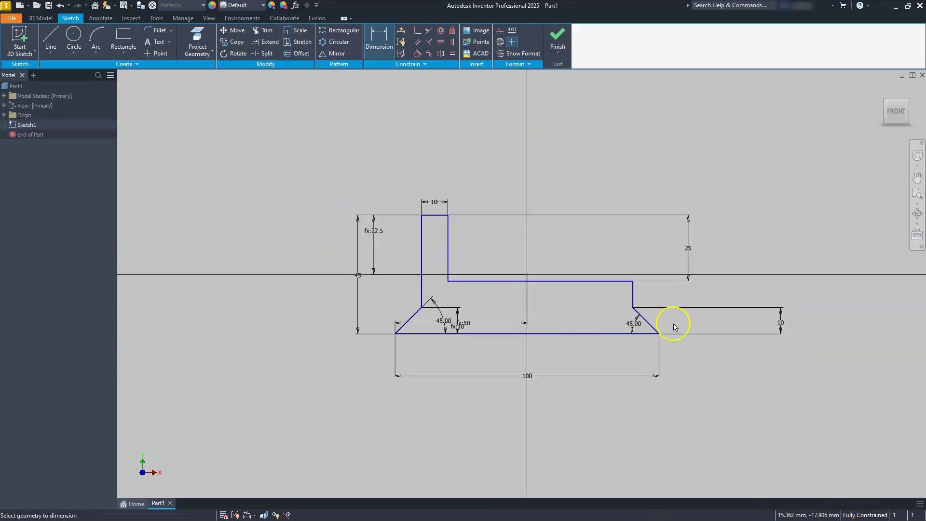
pyautogui.press('Escape')
pyautogui.moveTo(780, 322); pyautogui.dragTo(667, 321)
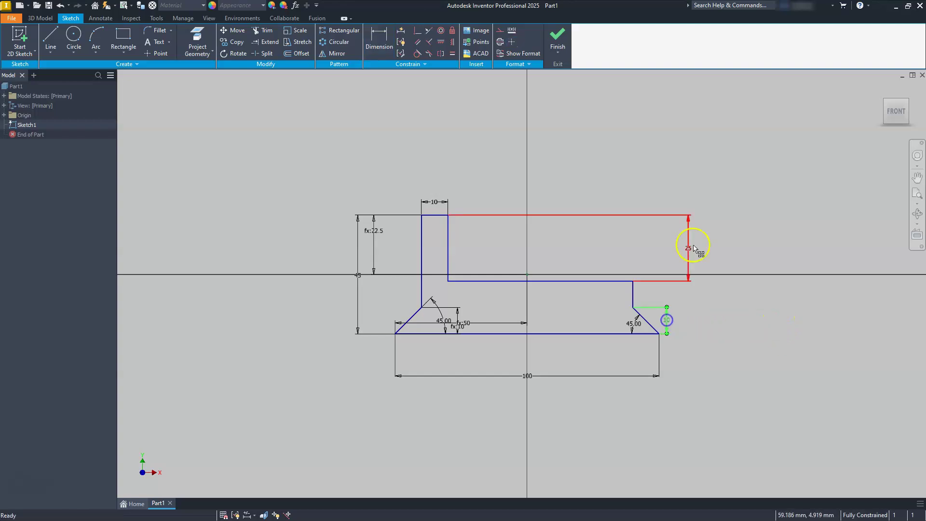
pyautogui.moveTo(686, 247)
pyautogui.mouseDown()
pyautogui.moveTo(661, 249)
pyautogui.moveTo(669, 251)
pyautogui.mouseUp()
# Arrange the base length and half-length dimensions just below the base, and the left slanted edge's height dimension outside the profile.
pyautogui.scroll(-2, 524, 263)
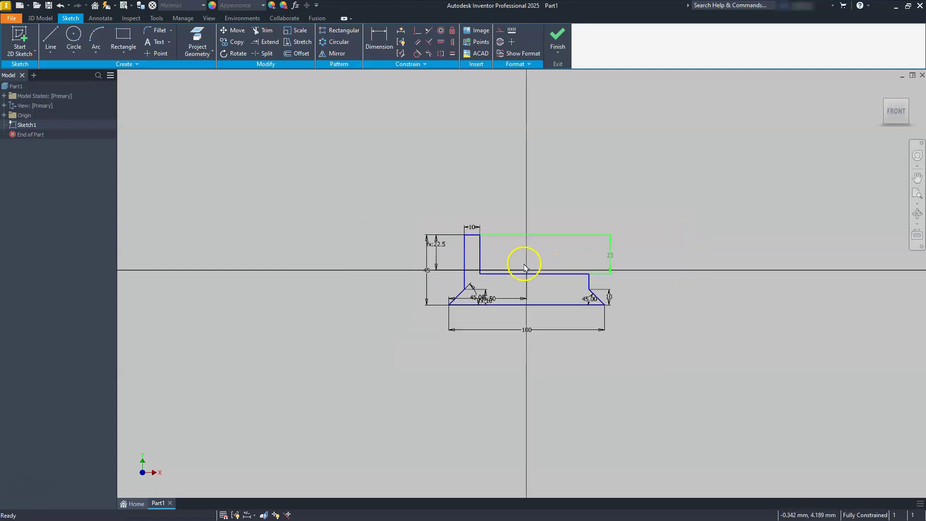
pyautogui.scroll(5, 521, 270)
pyautogui.scroll(-3, 521, 277)
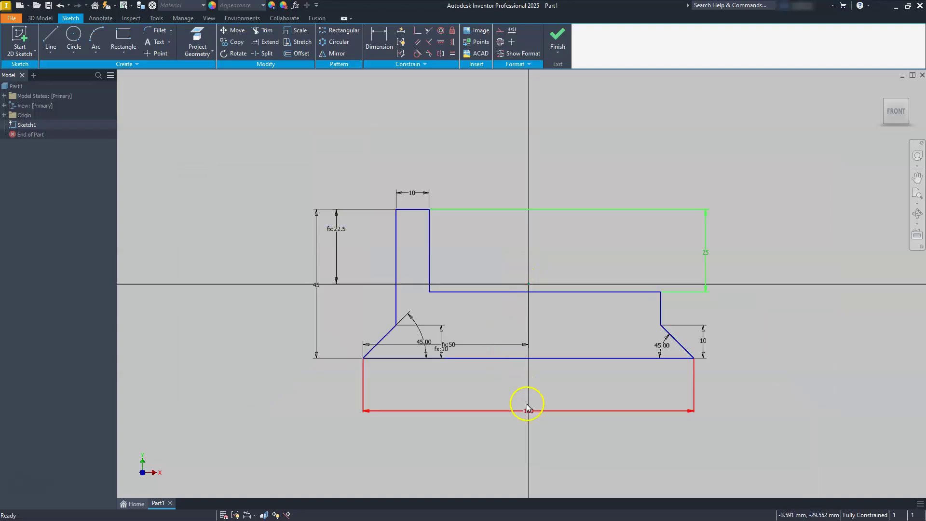
pyautogui.moveTo(531, 412); pyautogui.dragTo(526, 385)
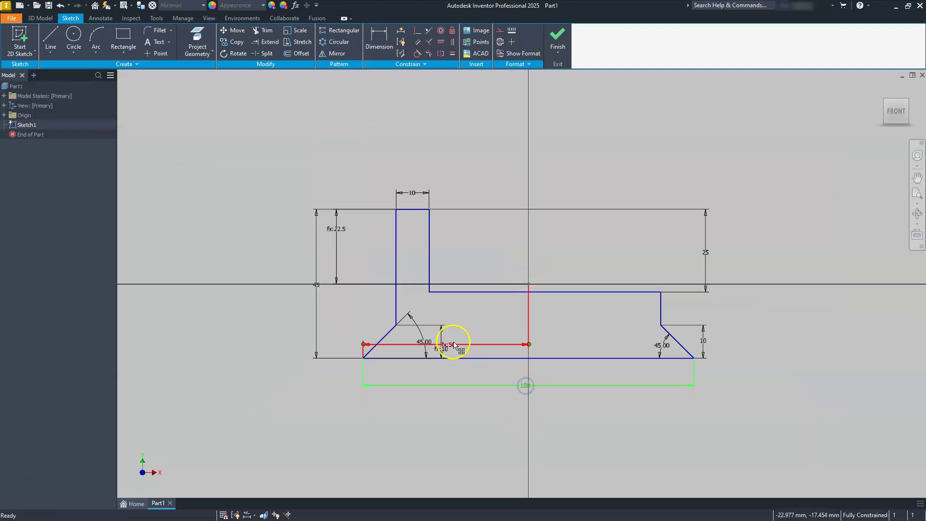
pyautogui.moveTo(450, 343)
pyautogui.mouseDown()
pyautogui.moveTo(452, 370)
pyautogui.moveTo(363, 340)
pyautogui.moveTo(340, 344)
pyautogui.mouseUp()
pyautogui.scroll(-2, 419, 385)
pyautogui.scroll(3, 421, 384)
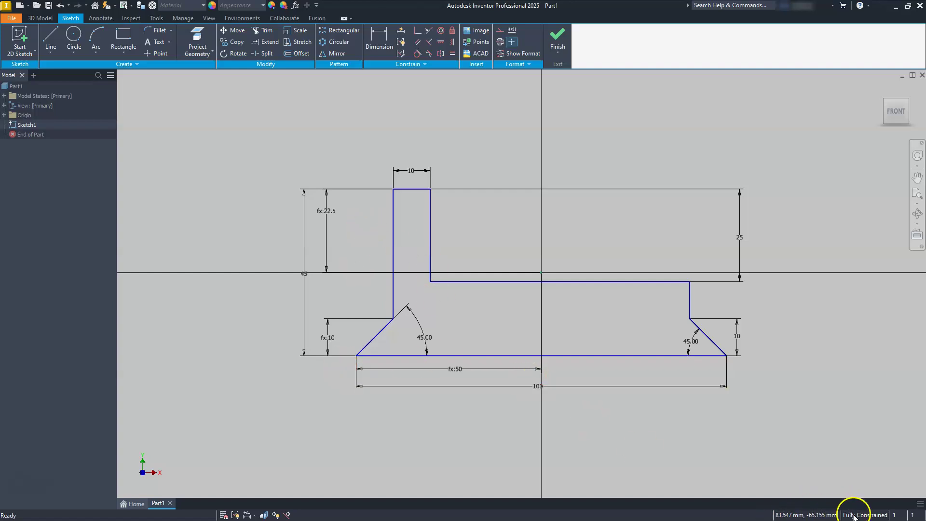
# Finish the front profile sketch and extrude the profile symmetrically to a total width of 50 mm.
pyautogui.click(558, 50)
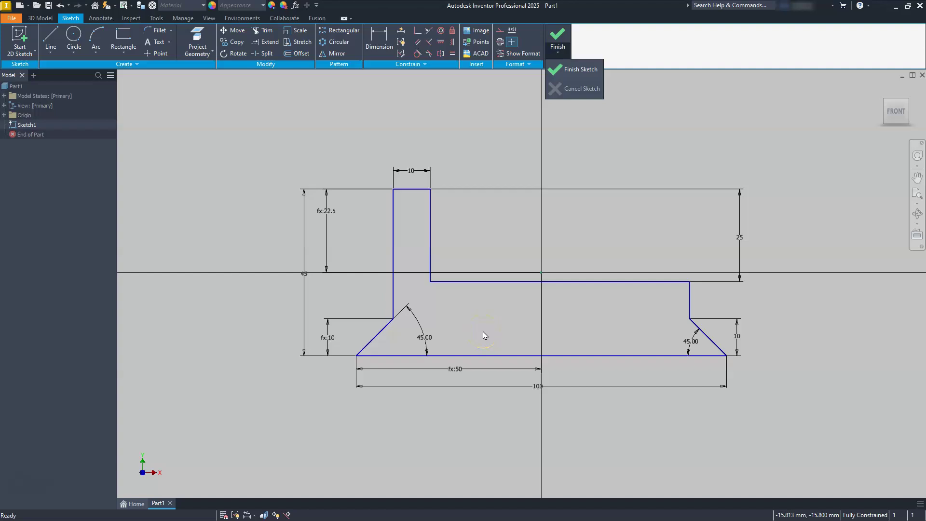
pyautogui.click(581, 70)
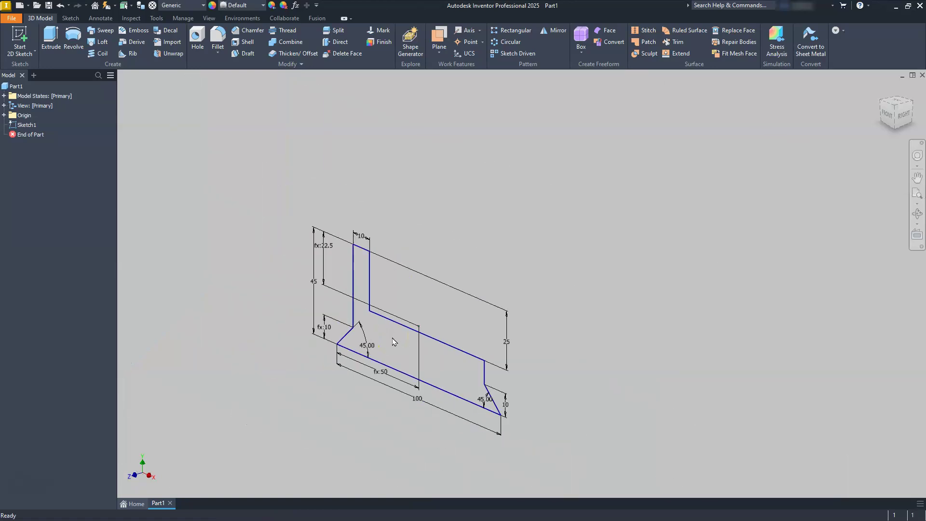
pyautogui.moveTo(397, 362); pyautogui.dragTo(455, 324, button='middle')
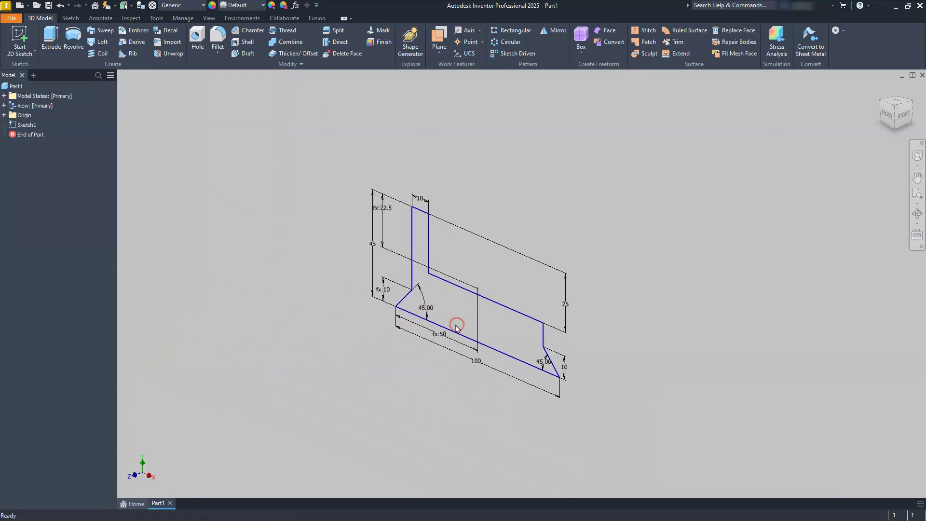
pyautogui.click(52, 36)
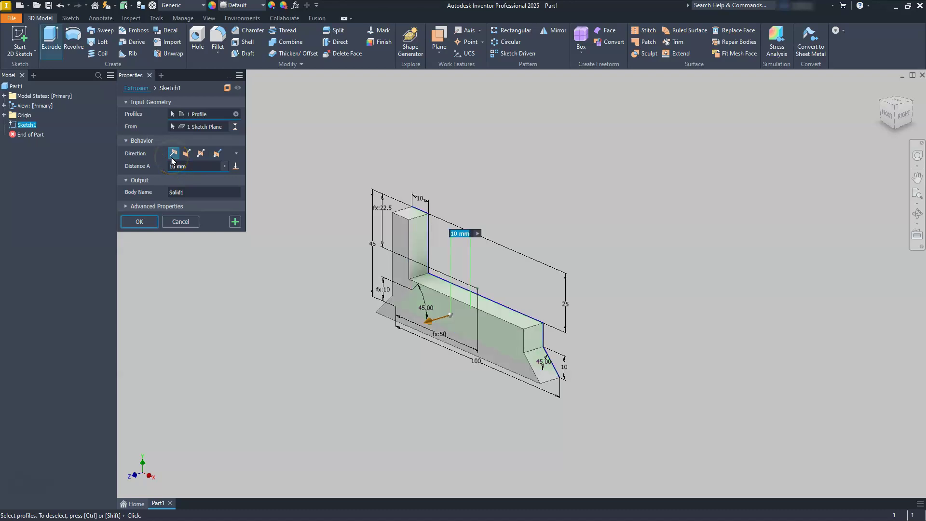
pyautogui.click(201, 153)
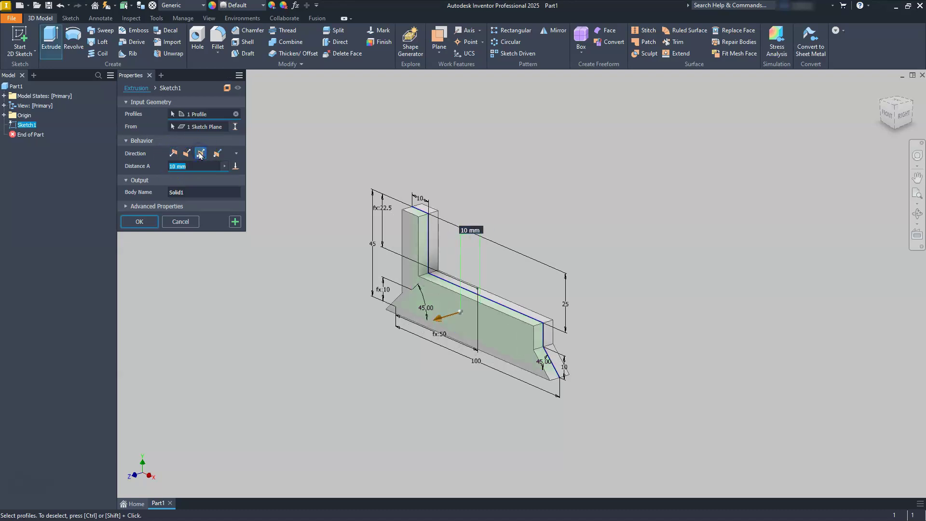
pyautogui.moveTo(199, 165); pyautogui.dragTo(162, 166)
pyautogui.click(146, 221)
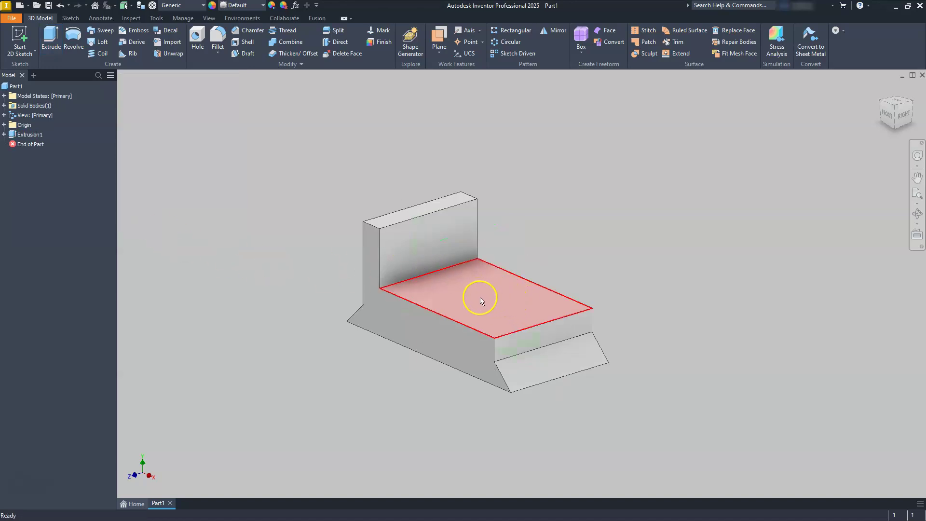
# On the ledge's top face, sketch two corner rectangles against the upright, about 12.6 by 47.8 mm and about 13.8 by 46.3 mm.
pyautogui.moveTo(496, 313)
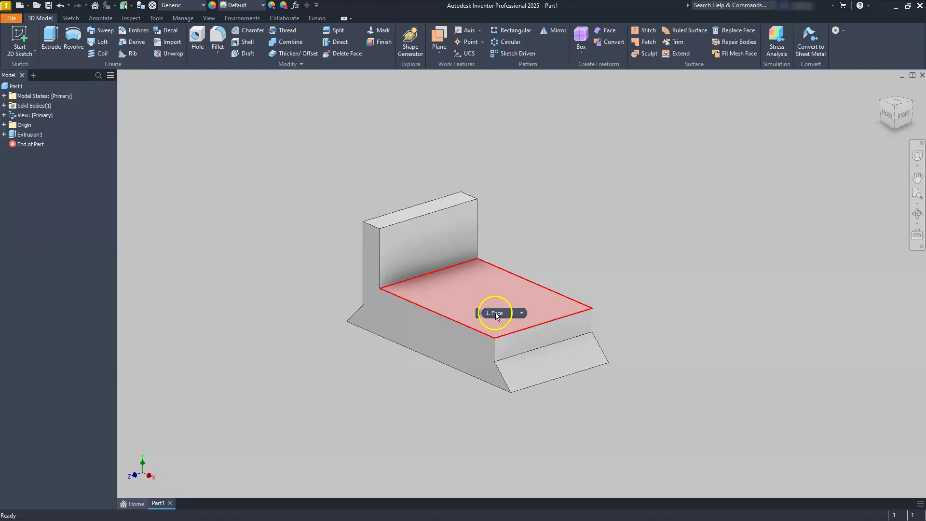
pyautogui.click(487, 285)
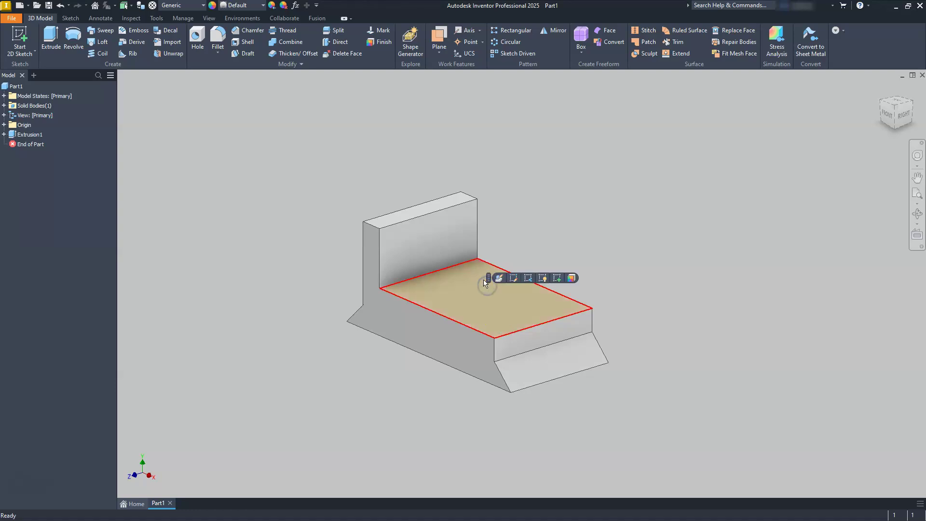
pyautogui.click(554, 274)
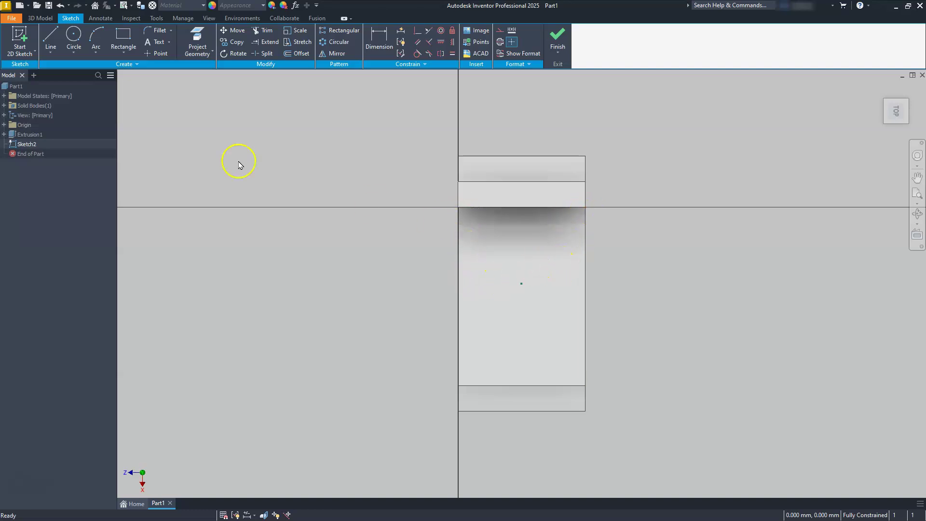
pyautogui.click(124, 36)
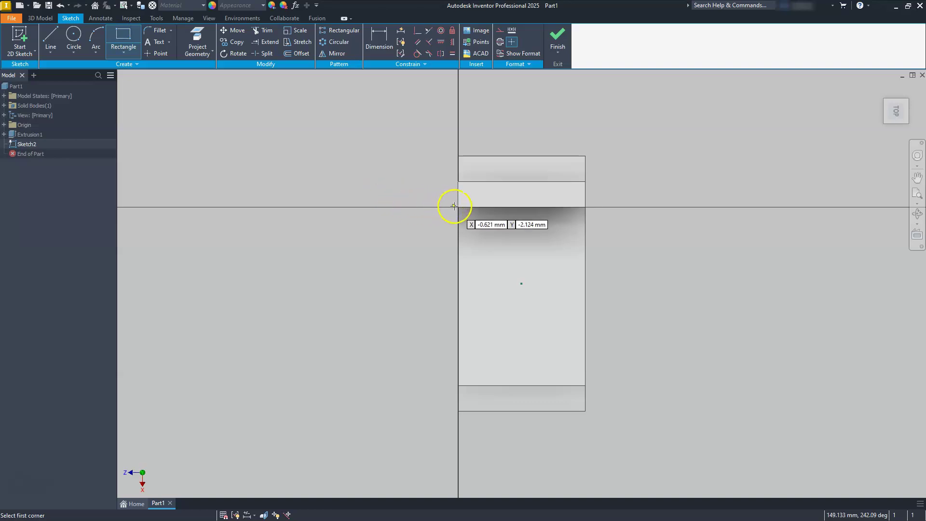
pyautogui.moveTo(458, 207)
pyautogui.mouseDown()
pyautogui.moveTo(471, 293)
pyautogui.moveTo(490, 328)
pyautogui.mouseUp()
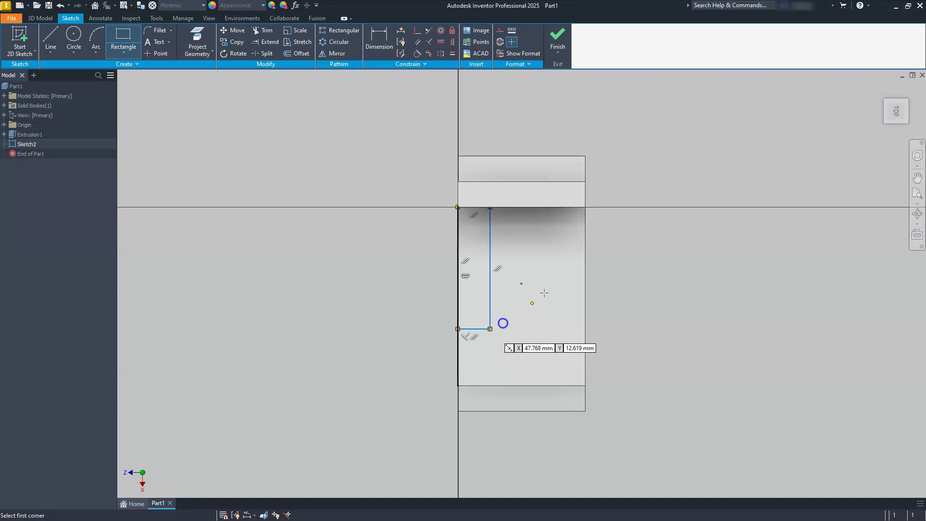
pyautogui.click(586, 207)
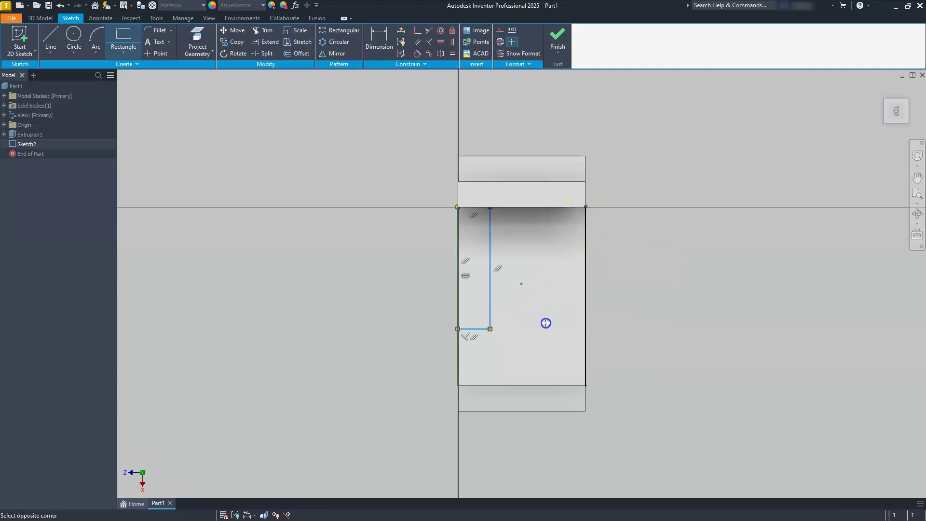
pyautogui.click(550, 325)
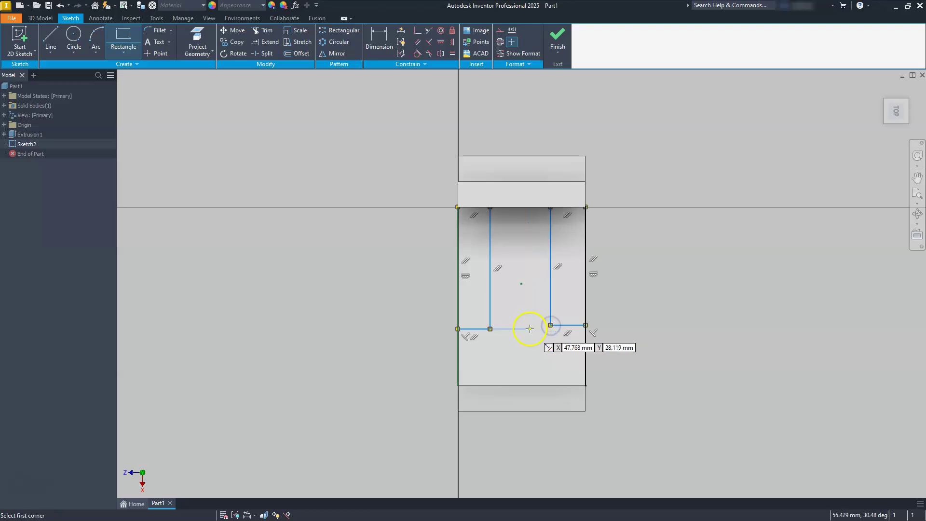
pyautogui.press('Escape')
# Dimension the widths of both corner rectangles as 10 mm.
pyautogui.click(379, 38)
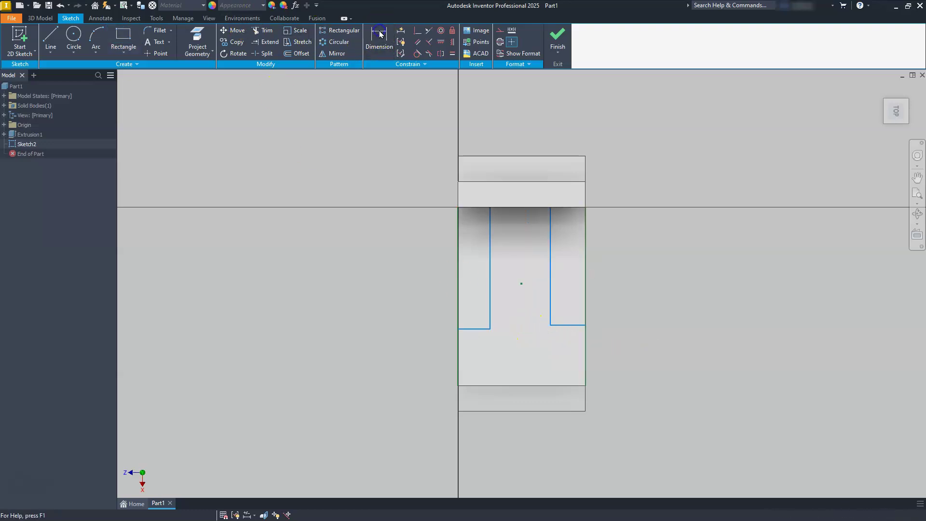
pyautogui.click(481, 330)
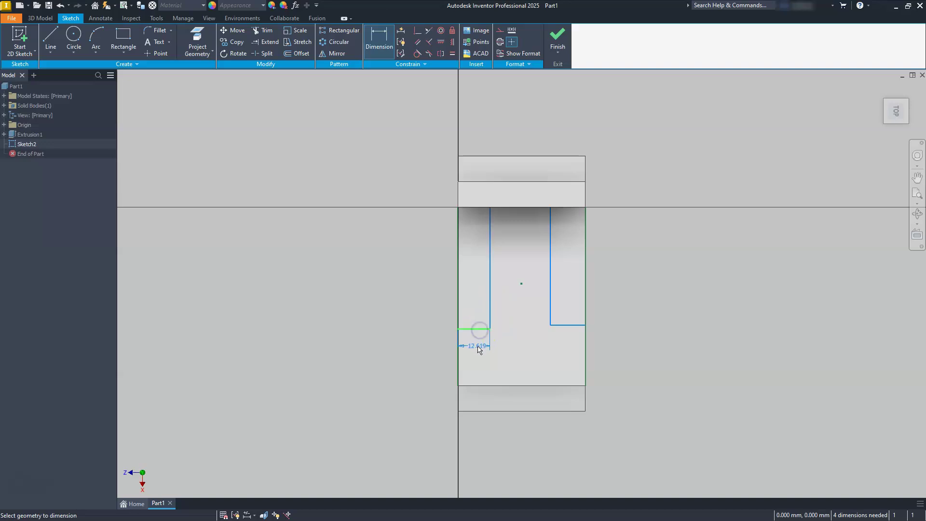
pyautogui.click(510, 324)
pyautogui.write('10')
pyautogui.press('Return')
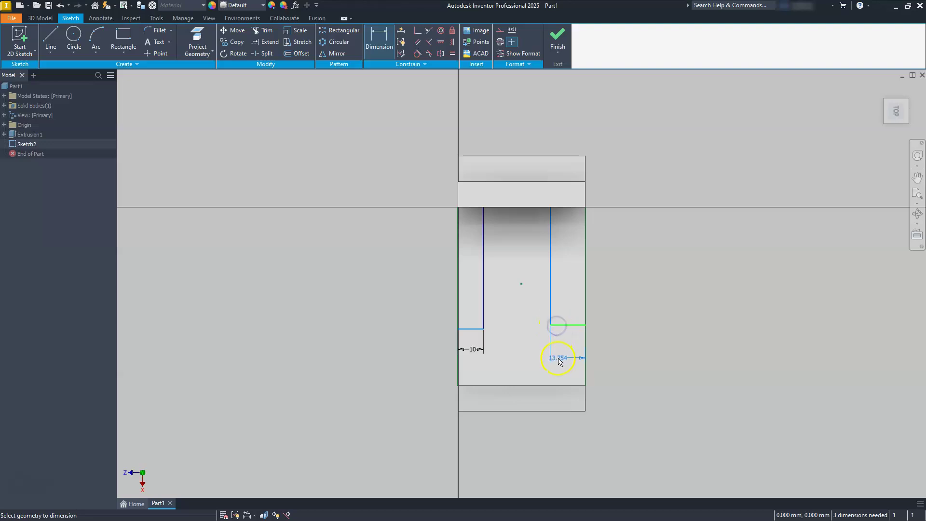
pyautogui.click(470, 355)
pyautogui.write('10')
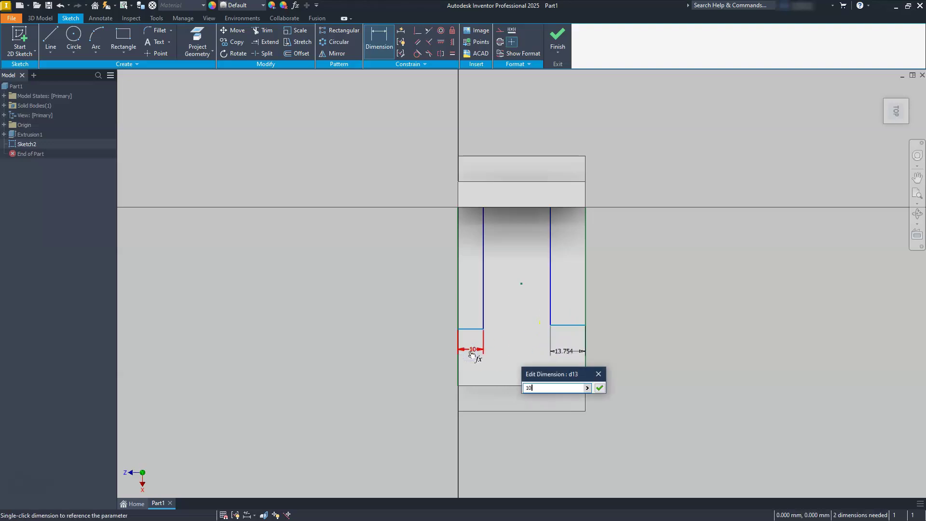
pyautogui.press('Return')
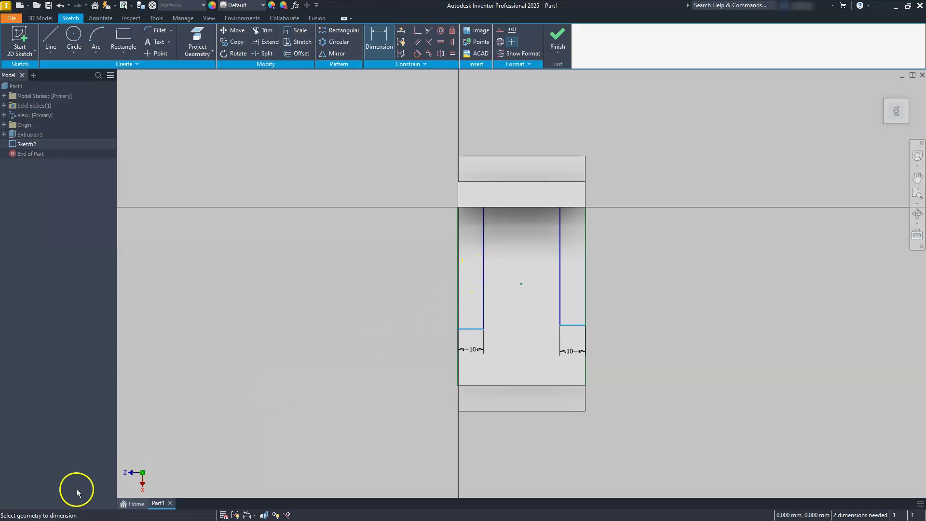
# Check the 2D drawing and dimension the distance from the upright's outer edge to the far end of one rectangle as 40 mm.
pyautogui.hotkey('alt', 'Tab')
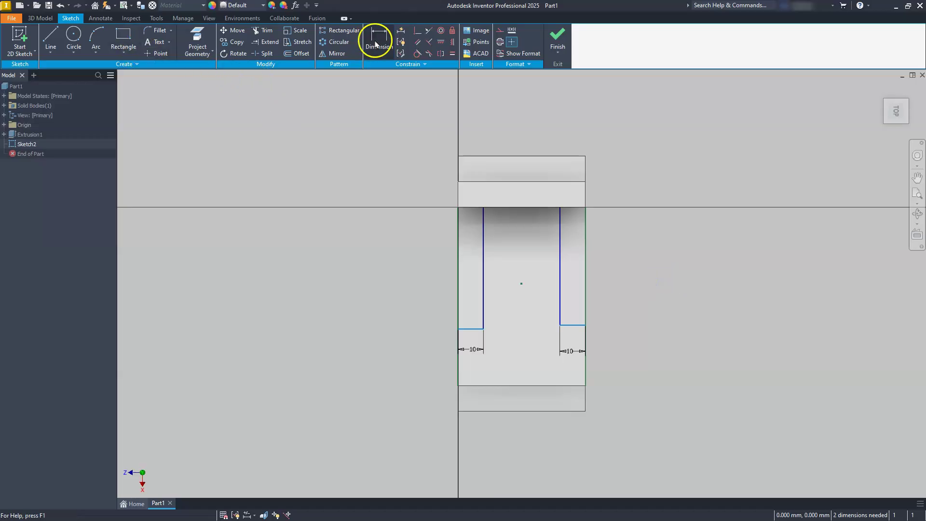
pyautogui.click(378, 42)
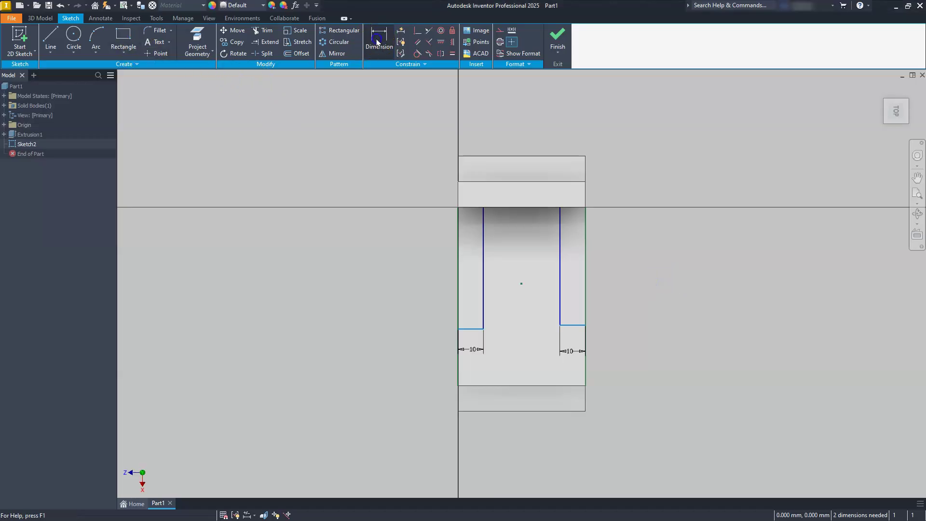
pyautogui.click(564, 185)
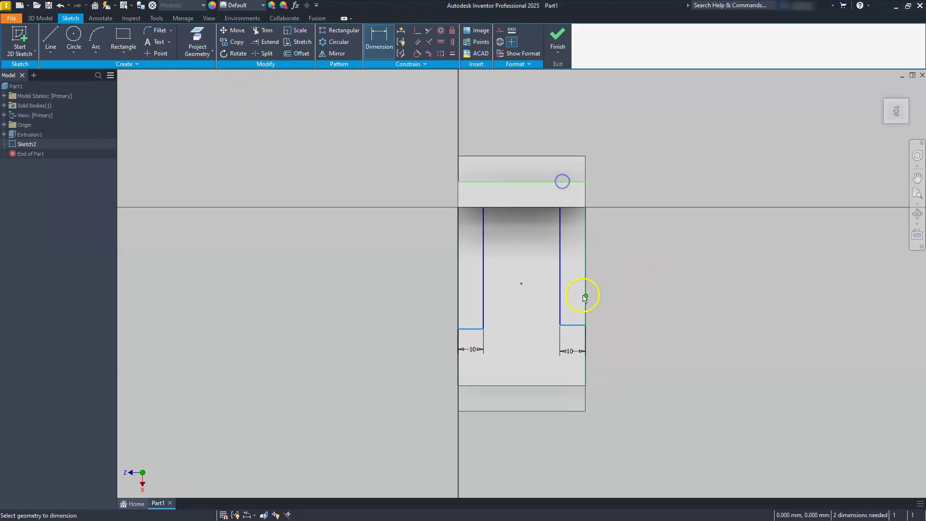
pyautogui.click(582, 329)
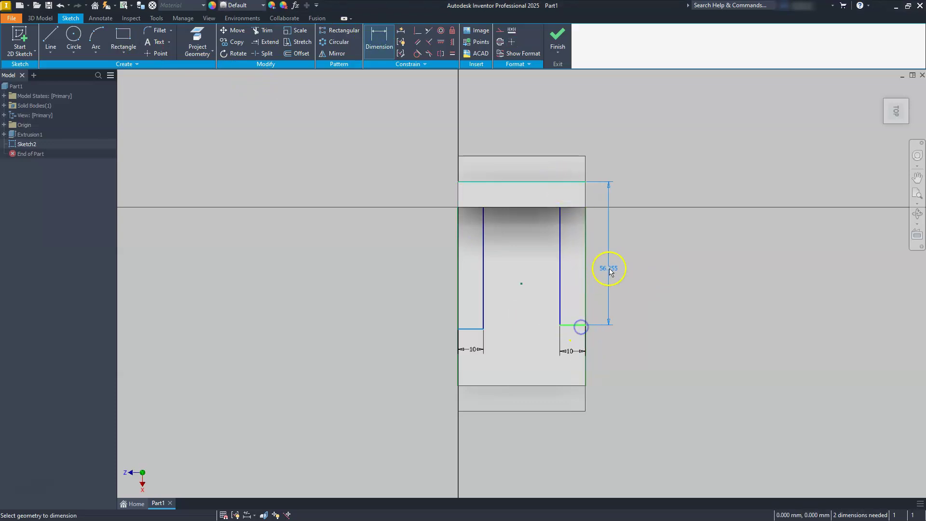
pyautogui.click(705, 289)
pyautogui.write('4')
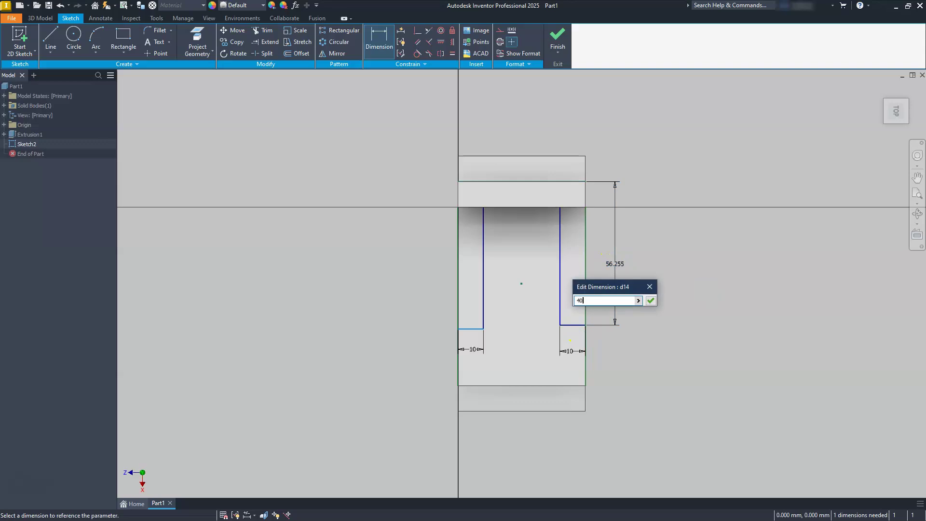
pyautogui.write('0')
pyautogui.press('Return')
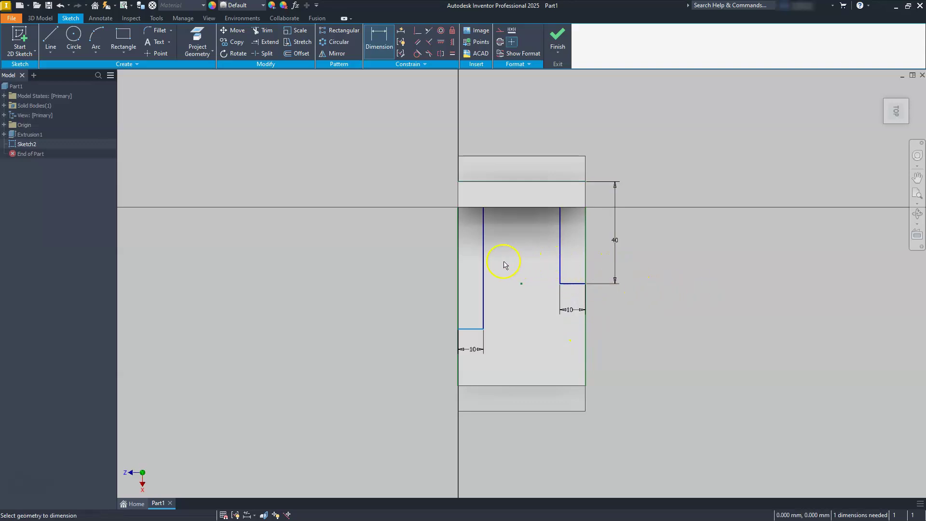
# Constrain the inner long sides of the two rectangles to equal length and finish the sketch.
pyautogui.click(453, 55)
pyautogui.click(561, 269)
pyautogui.click(484, 278)
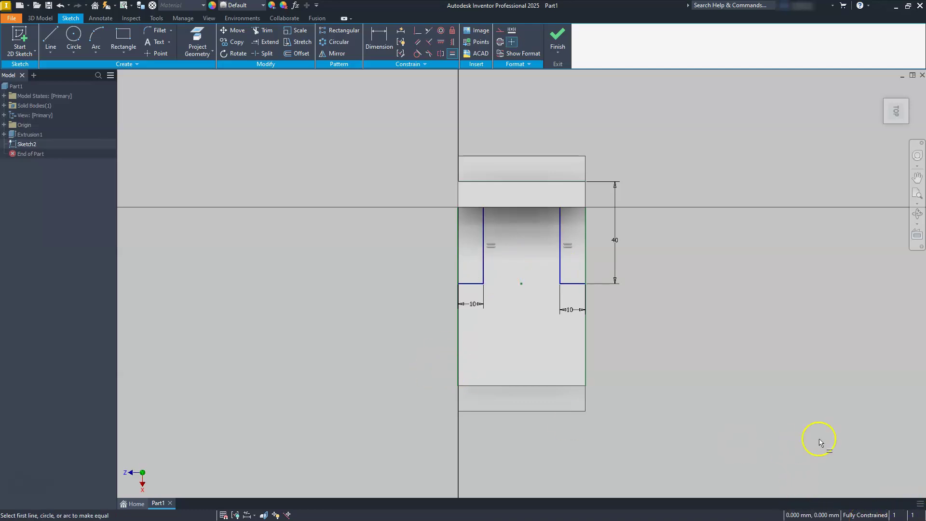
pyautogui.click(558, 34)
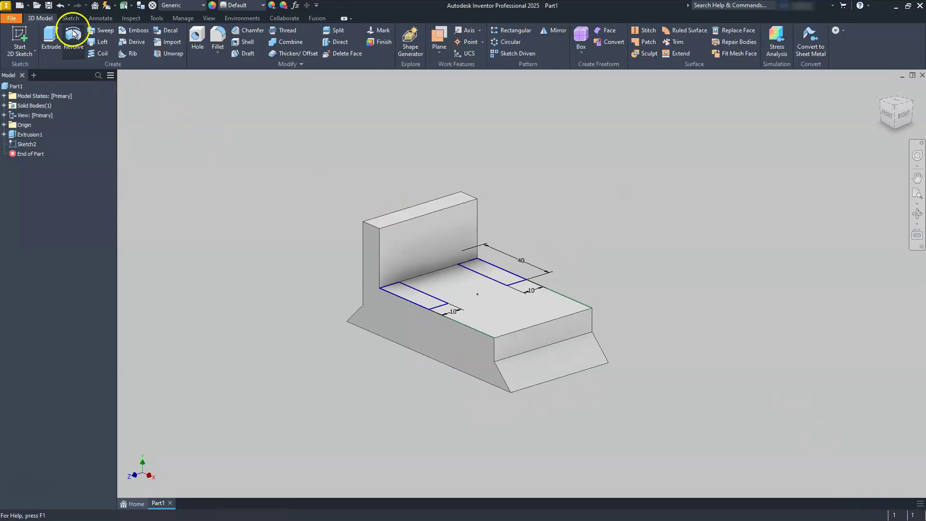
# Extrude both corner rectangles up to the upright's top face, joining them to the body as side walls.
pyautogui.click(51, 37)
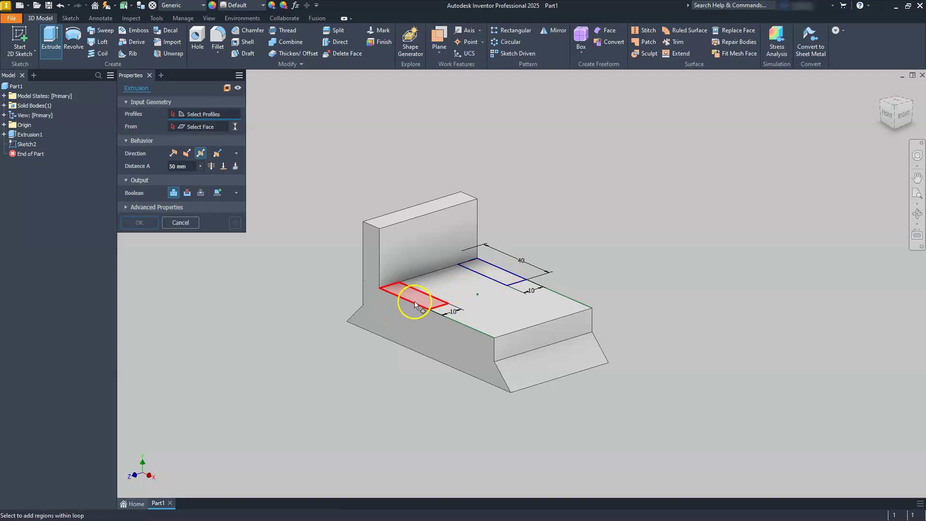
pyautogui.click(446, 285)
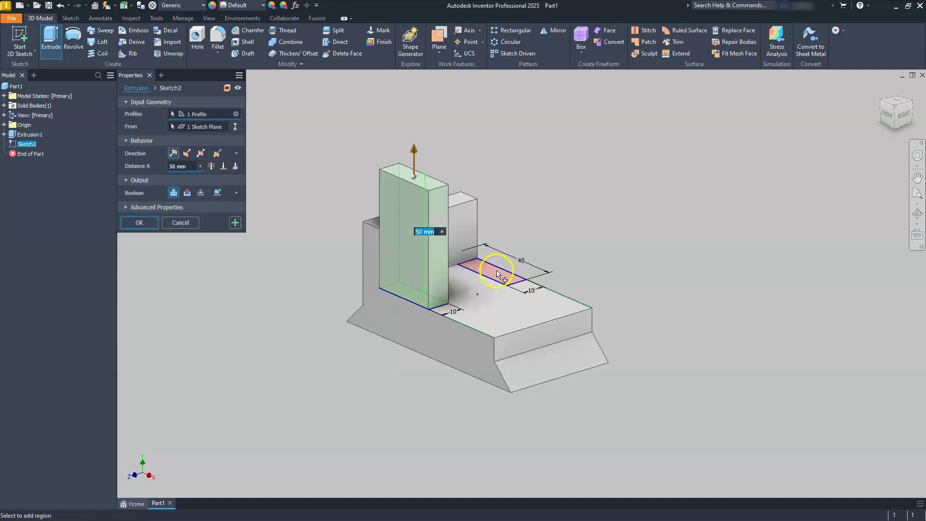
pyautogui.click(411, 335)
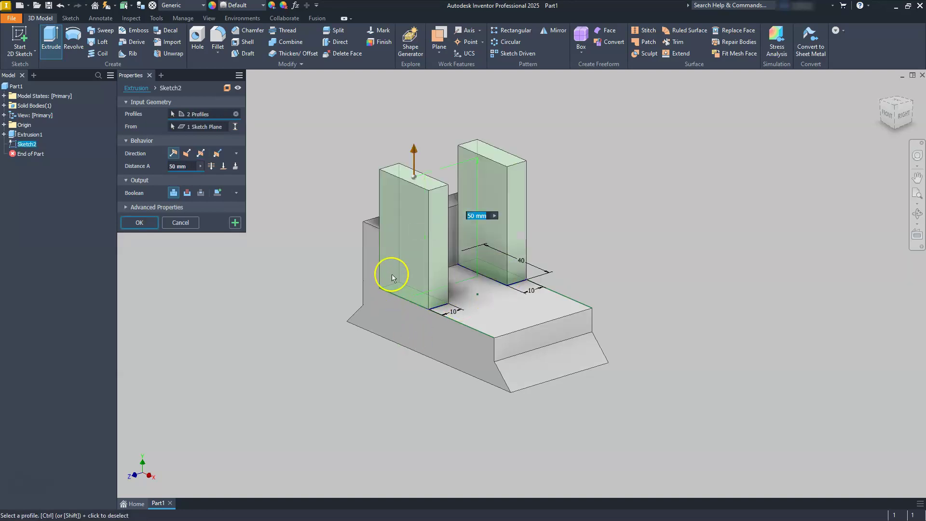
pyautogui.scroll(-2, 368, 228)
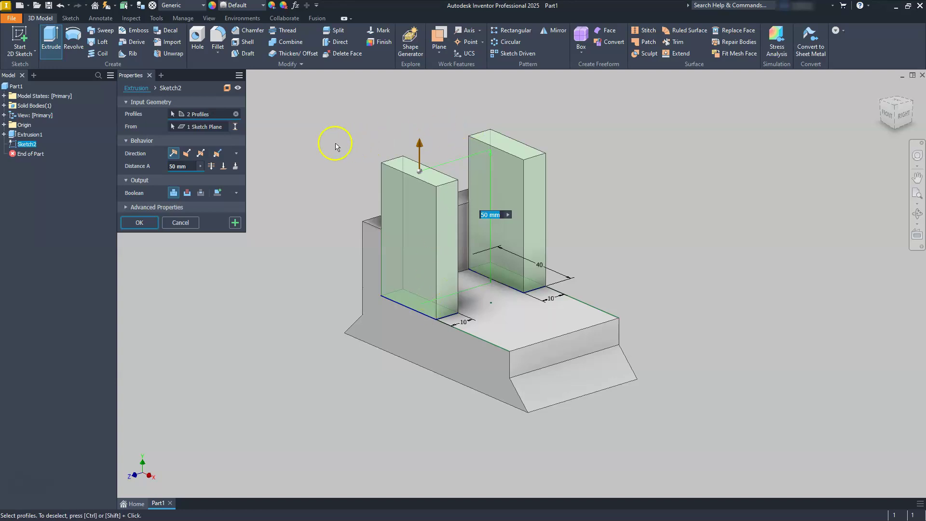
pyautogui.click(223, 166)
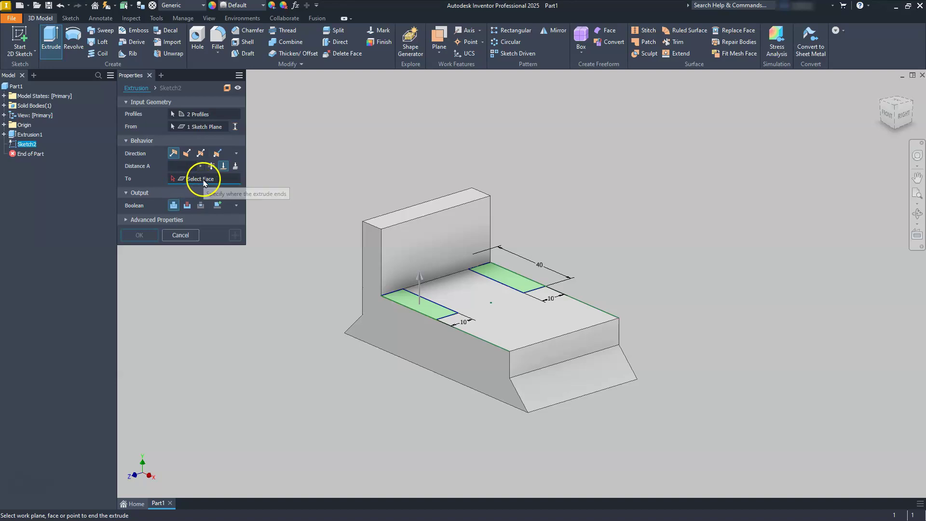
pyautogui.click(388, 221)
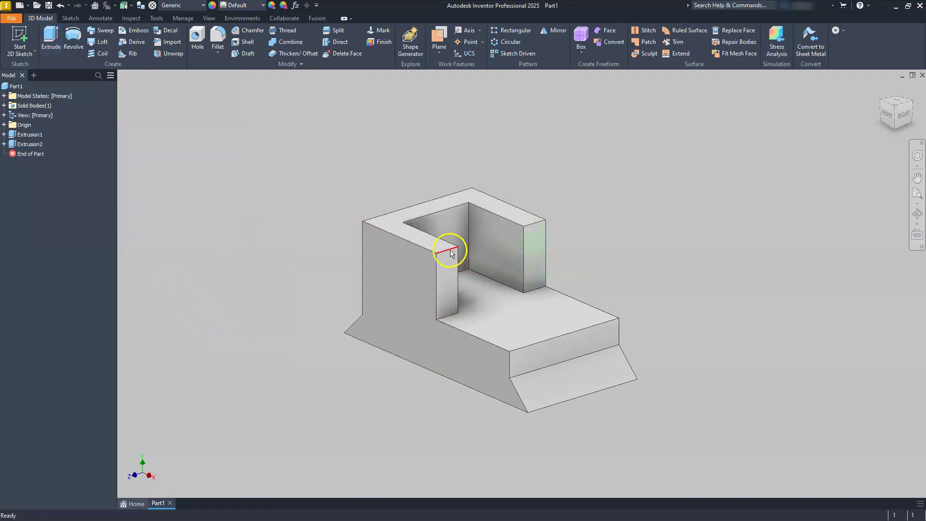
# Start a sketch on the ledge's top face and draw a circle about 31 mm in diameter in front of the side walls.
pyautogui.click(519, 317)
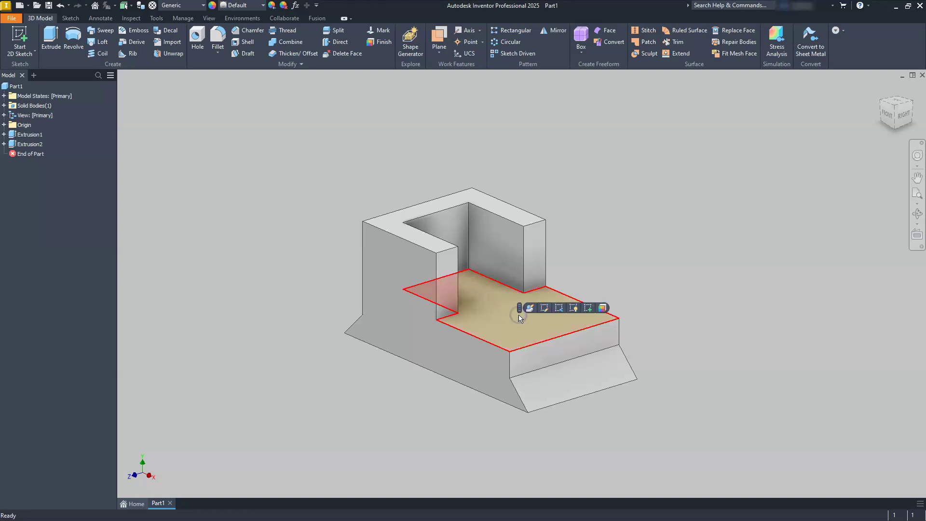
pyautogui.click(588, 309)
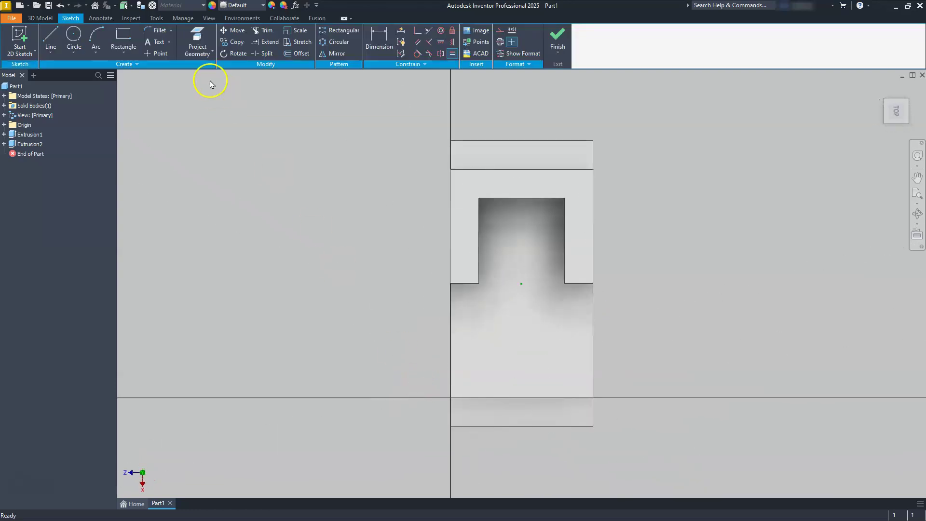
pyautogui.click(73, 36)
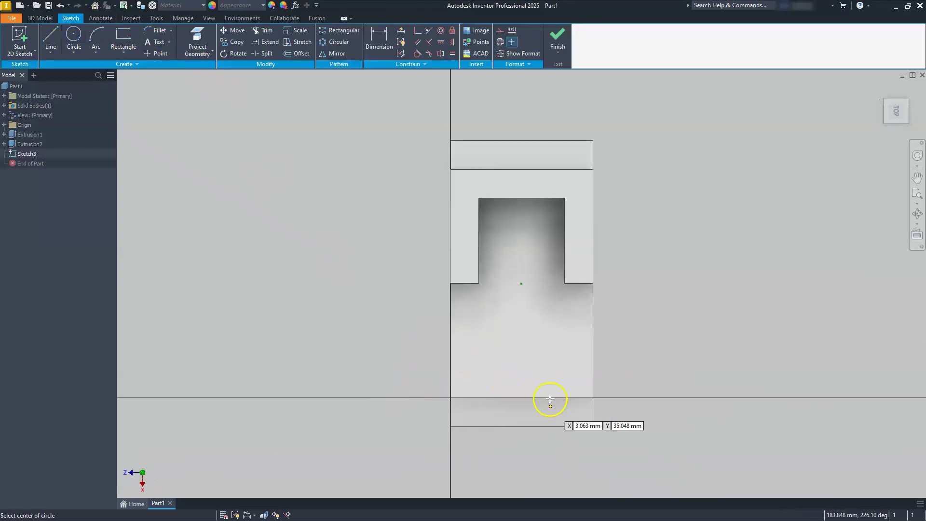
pyautogui.click(514, 349)
pyautogui.click(555, 333)
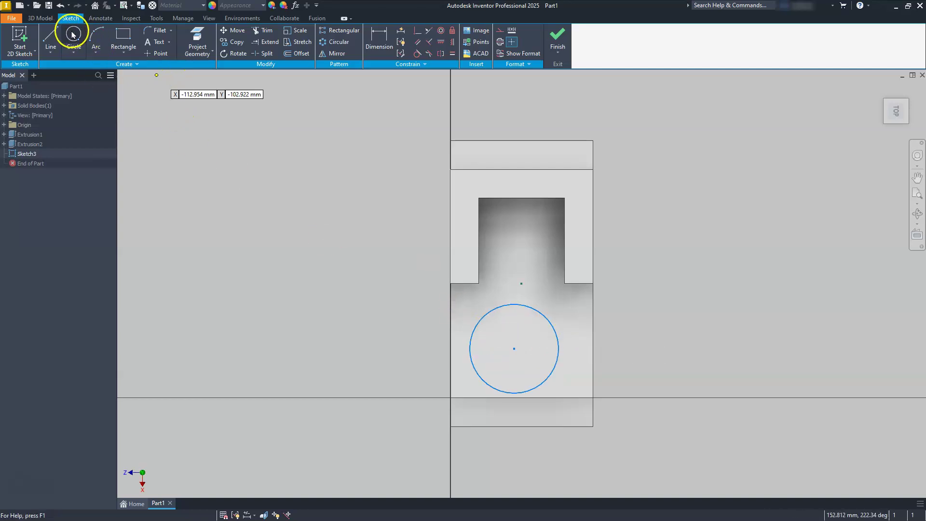
# Draw a smaller concentric circle about 19 mm in diameter inside the first circle.
pyautogui.click(73, 35)
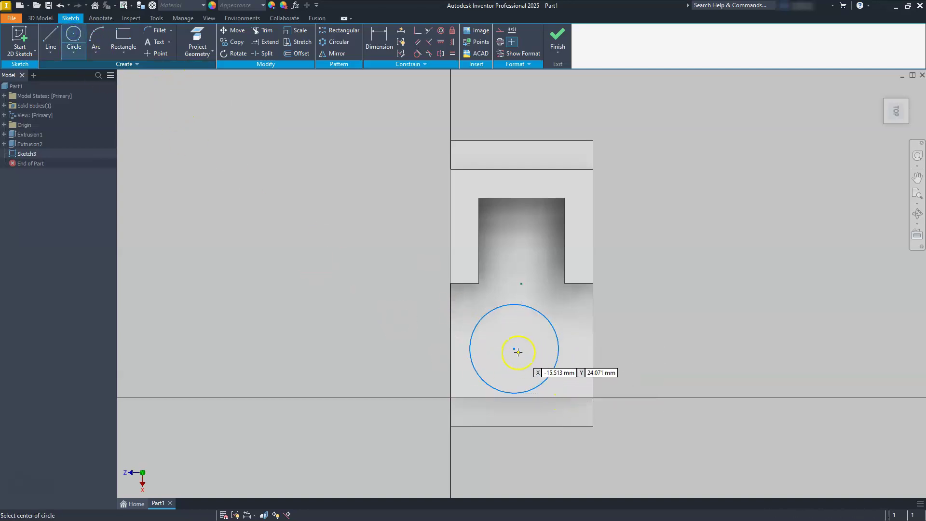
pyautogui.click(518, 352)
pyautogui.click(499, 325)
pyautogui.press('Escape')
pyautogui.click(533, 348)
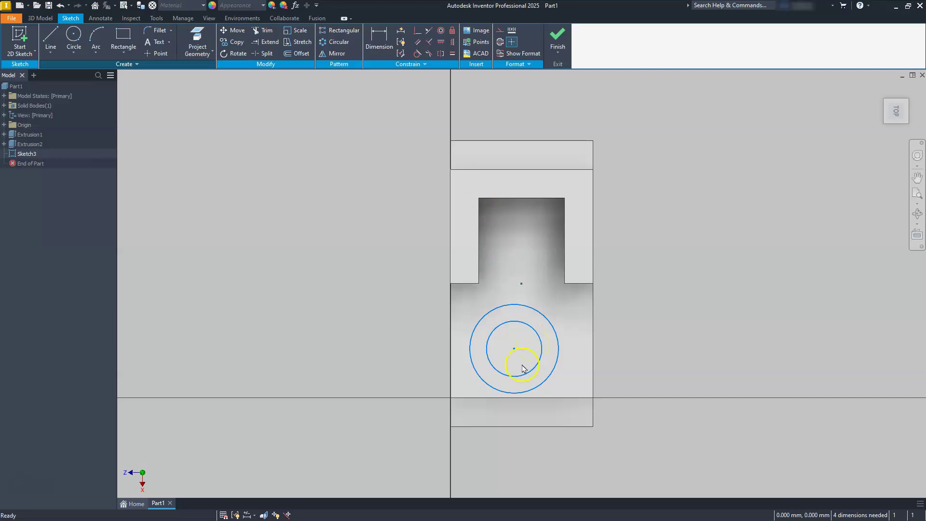
# Dimension the outer circle's diameter as 30 mm and the inner circle's diameter as 24 mm.
pyautogui.click(379, 41)
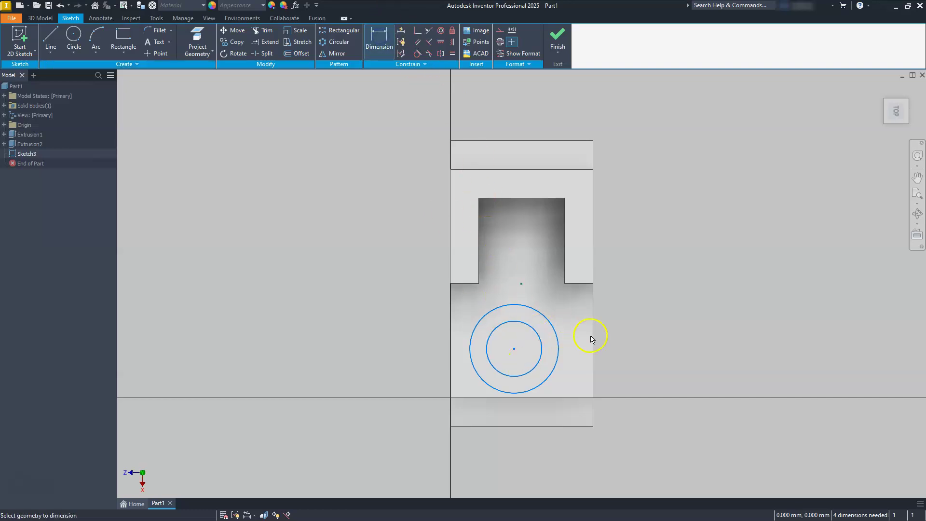
pyautogui.click(558, 336)
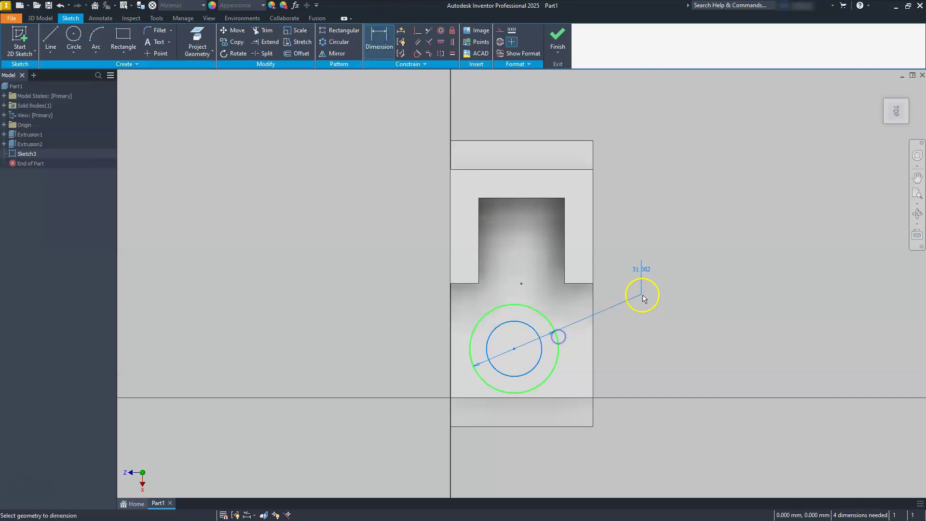
pyautogui.click(616, 300)
pyautogui.write('30')
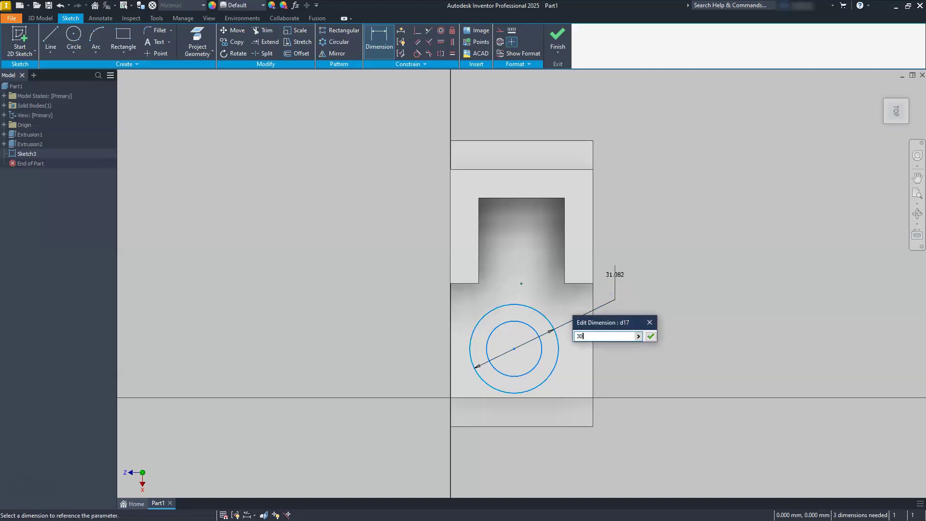
pyautogui.press('Return')
pyautogui.click(543, 349)
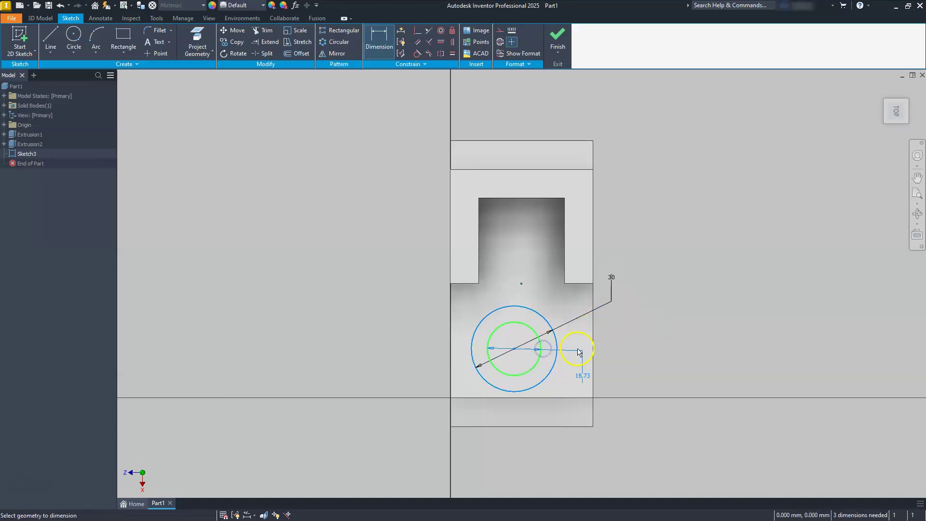
pyautogui.click(611, 361)
pyautogui.write('24')
pyautogui.press('Return')
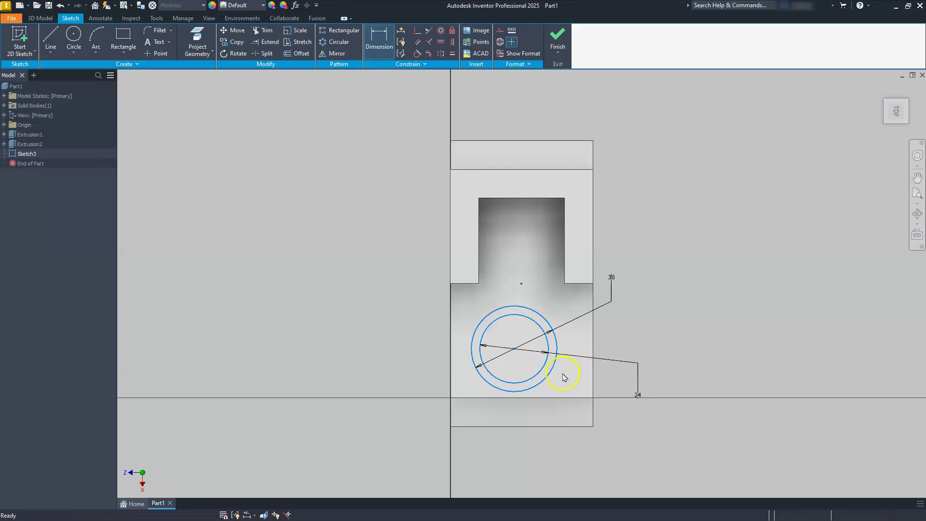
pyautogui.press('Escape')
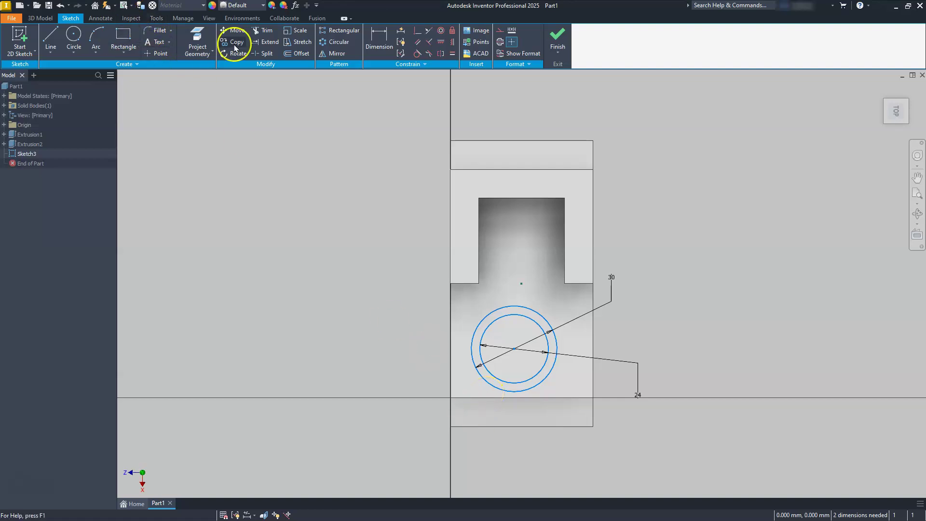
# Dimension the distance from the outermost edge of the sloped foot to the circles' centre as 35 mm.
pyautogui.click(388, 38)
pyautogui.click(563, 426)
pyautogui.click(515, 348)
pyautogui.click(650, 362)
pyautogui.click(691, 384)
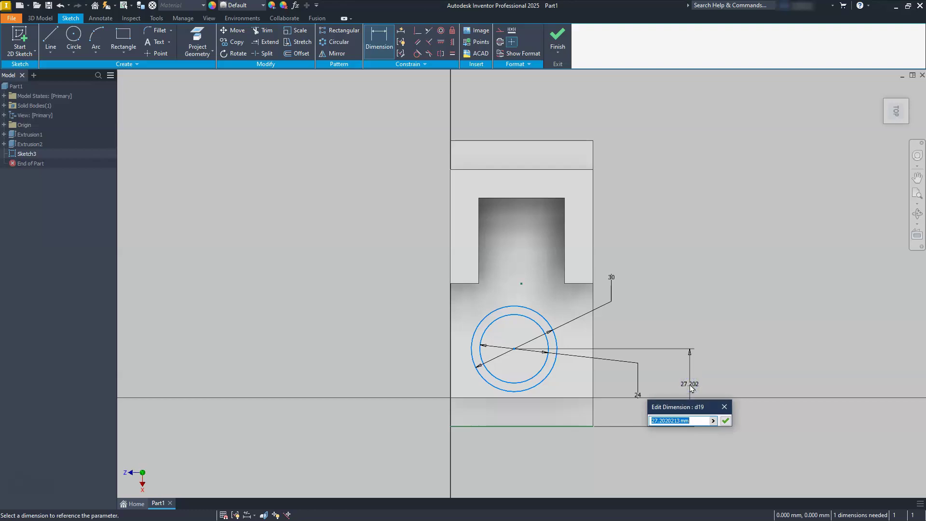
pyautogui.write('35')
pyautogui.press('Return')
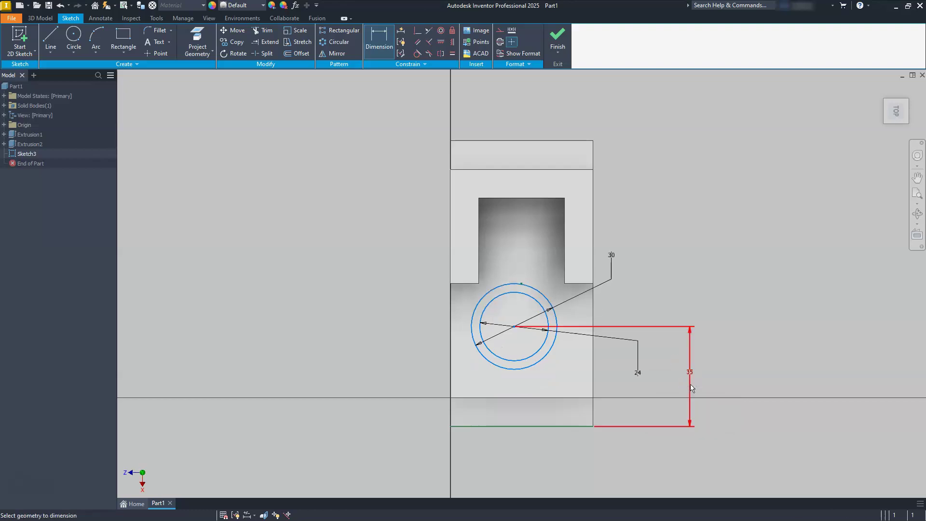
pyautogui.scroll(3, 460, 315)
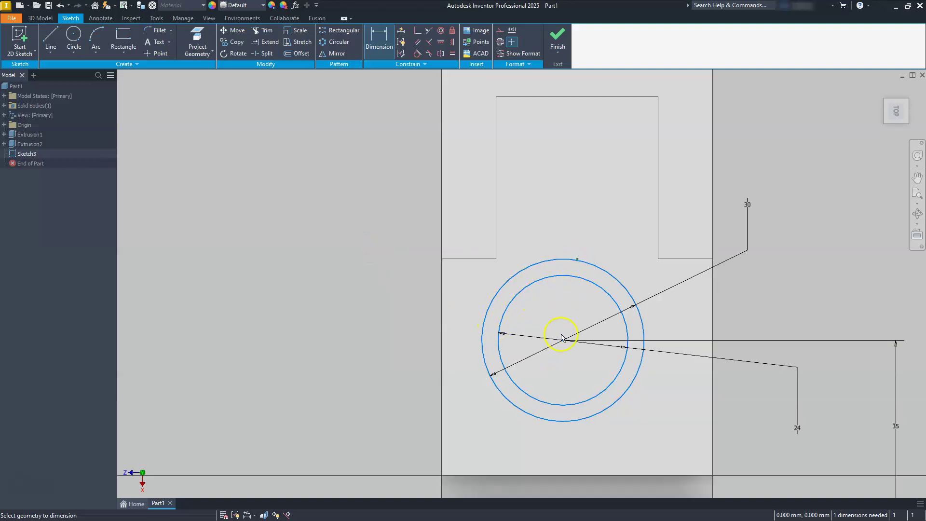
pyautogui.press('Escape')
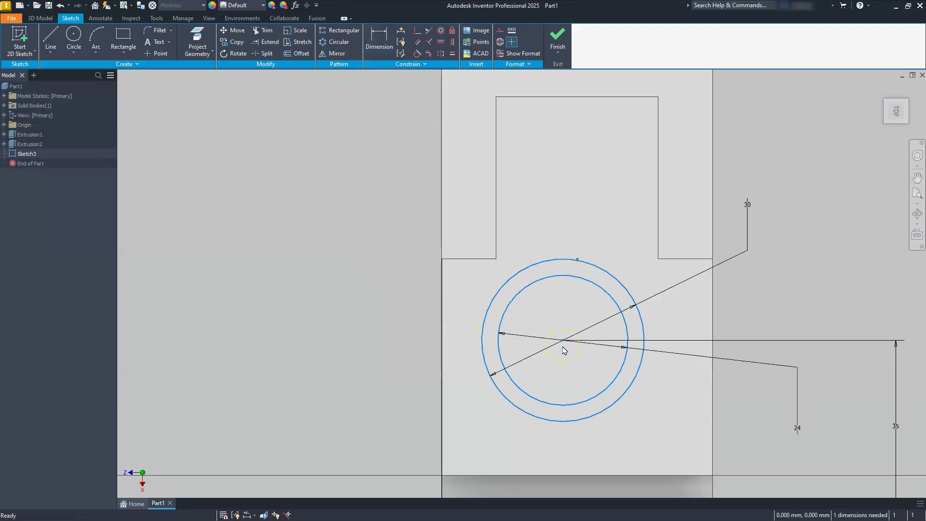
# Constrain the circles' centre to align with the projected origin point on the part's centreline, and finish the sketch.
pyautogui.scroll(-3, 564, 350)
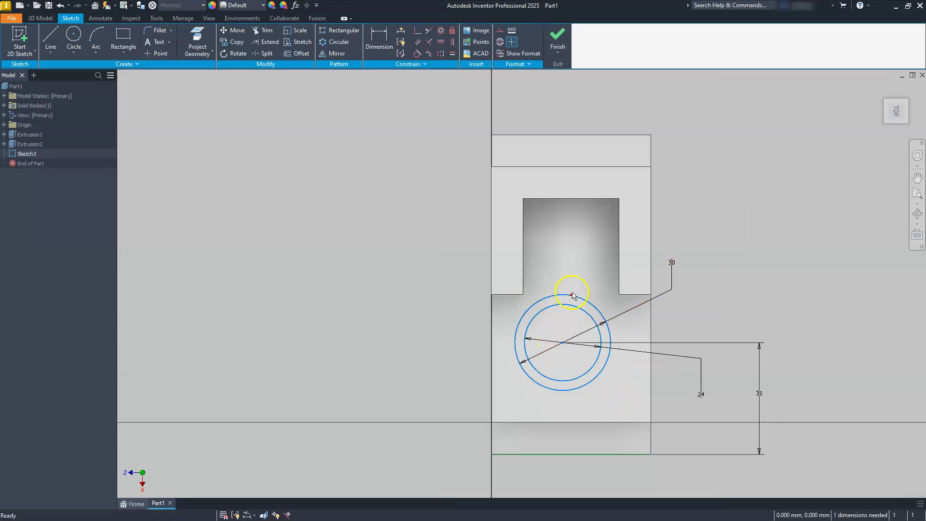
pyautogui.scroll(-3, 560, 328)
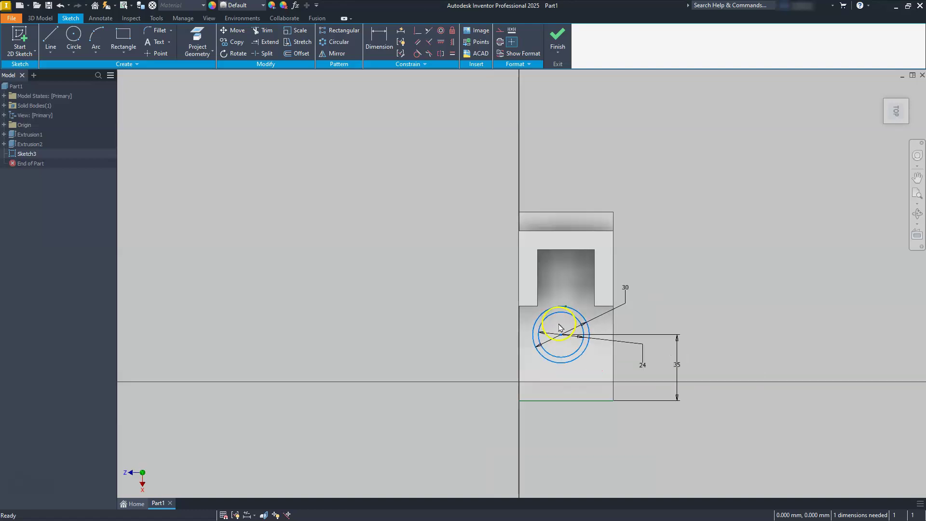
pyautogui.scroll(3, 560, 328)
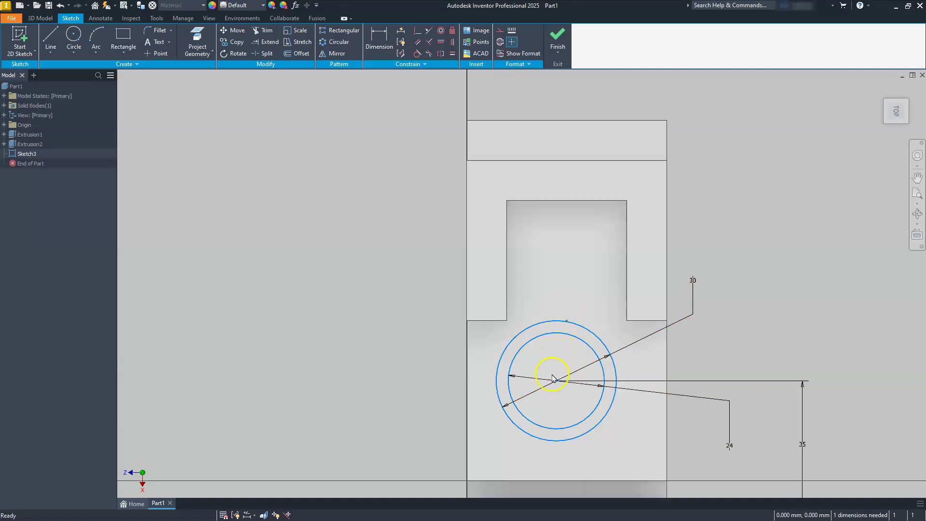
pyautogui.click(441, 41)
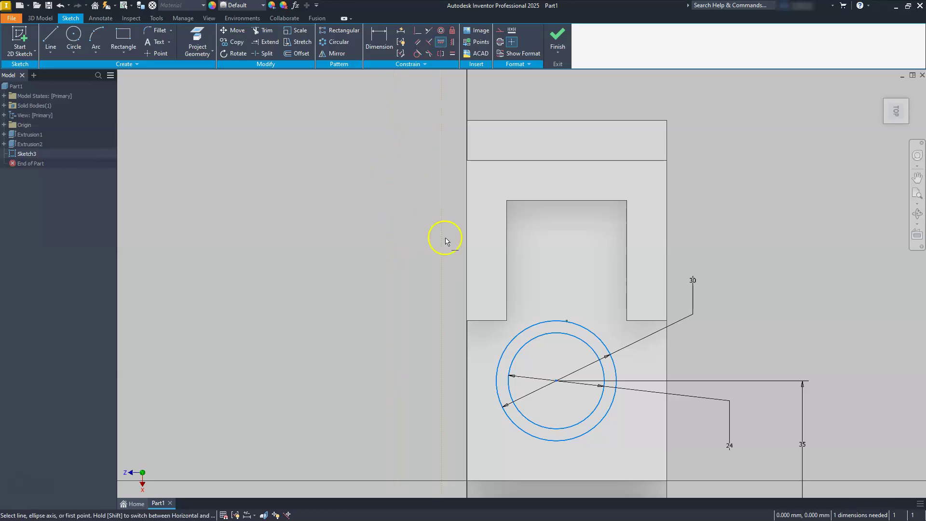
pyautogui.click(567, 320)
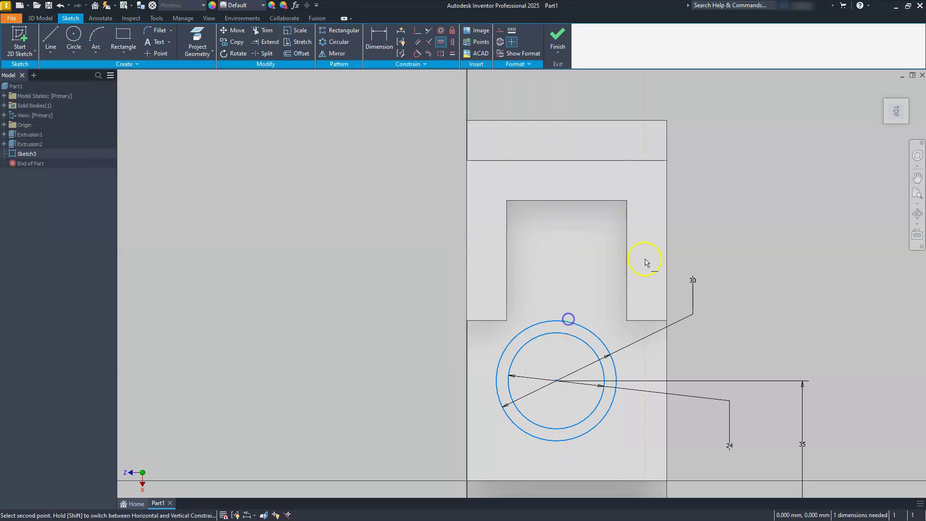
pyautogui.click(557, 382)
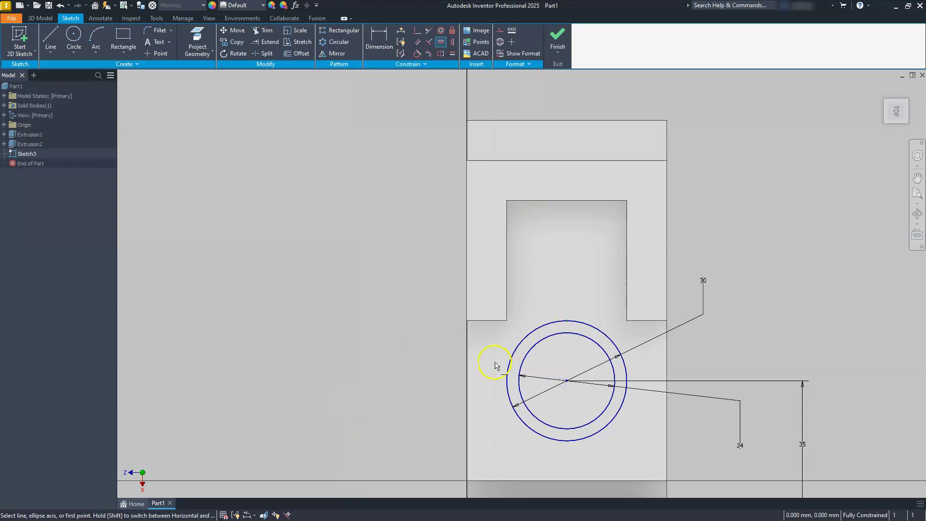
pyautogui.press('Escape')
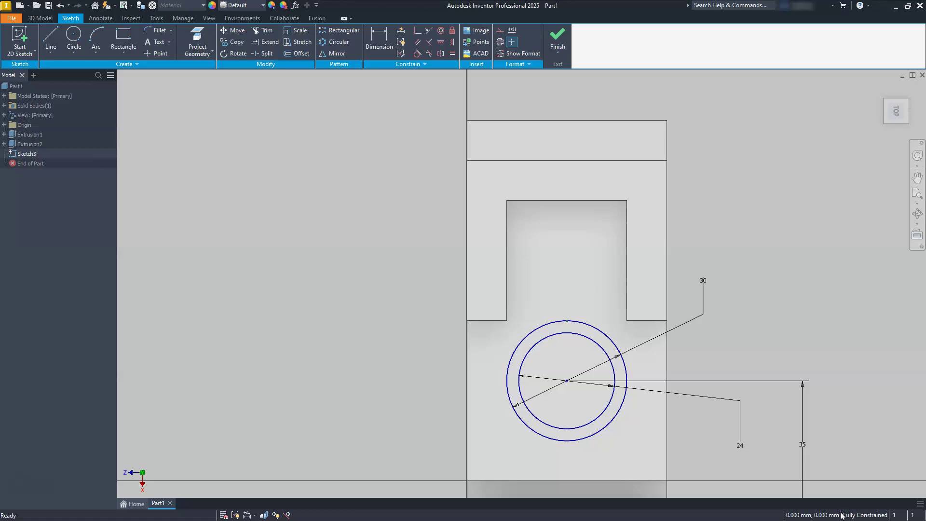
pyautogui.click(557, 34)
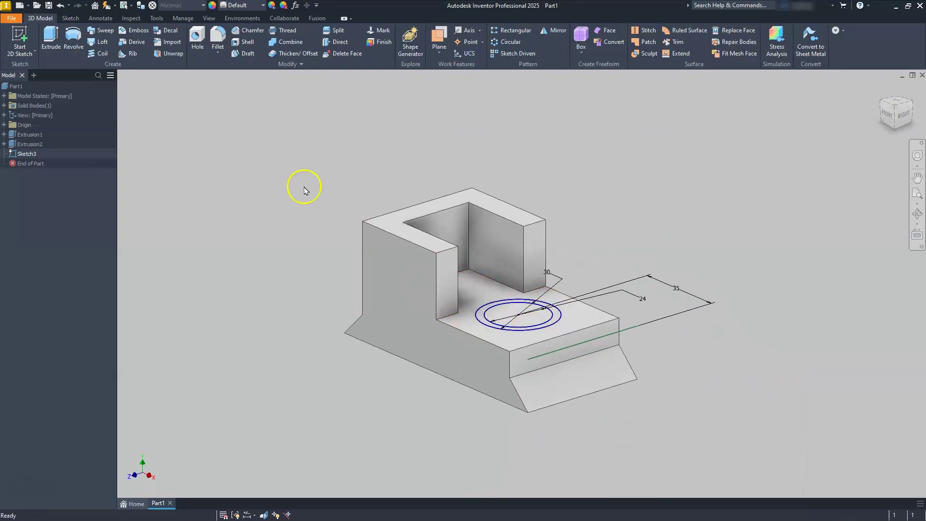
# Extrude the ring between the two circles 5 mm upward from the ledge, joining it to the body.
pyautogui.click(50, 38)
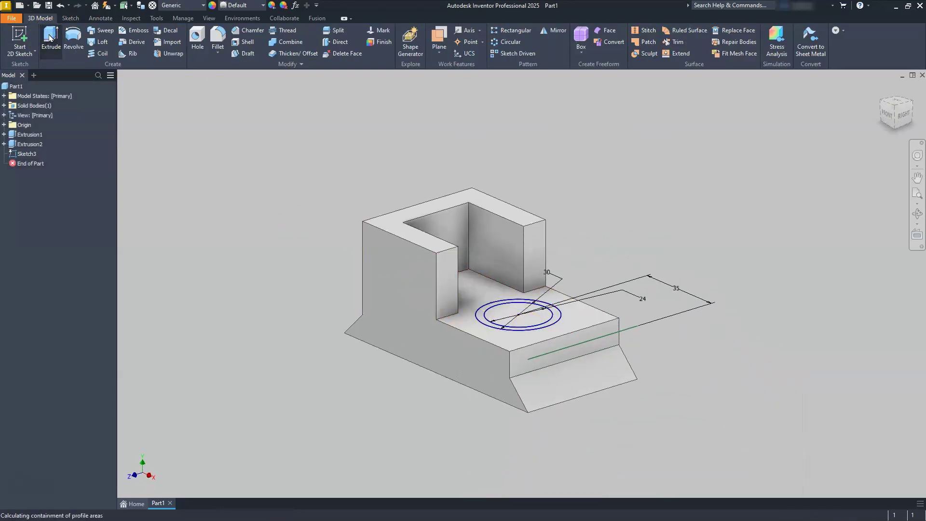
pyautogui.scroll(5, 437, 386)
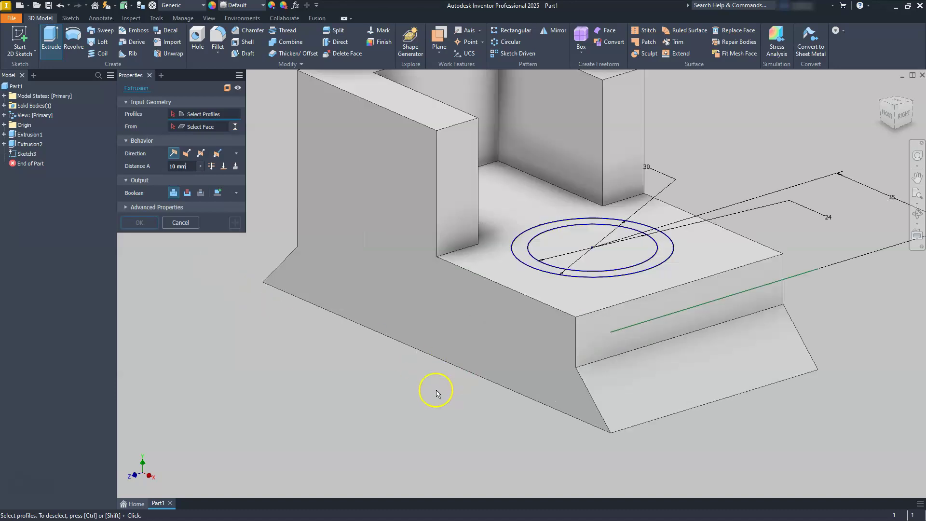
pyautogui.moveTo(545, 170); pyautogui.dragTo(473, 304, button='middle')
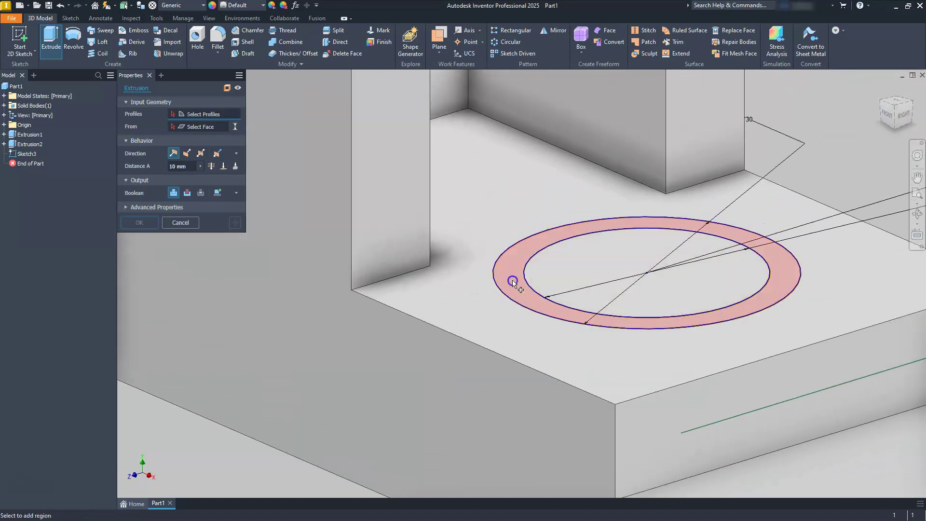
pyautogui.click(512, 280)
pyautogui.click(158, 166)
pyautogui.write('5')
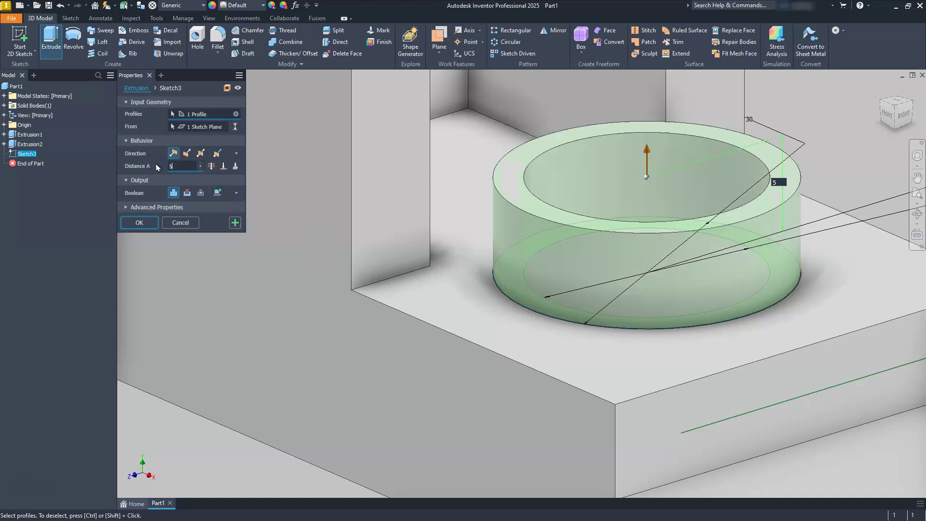
pyautogui.press('Return')
pyautogui.scroll(-5, 393, 166)
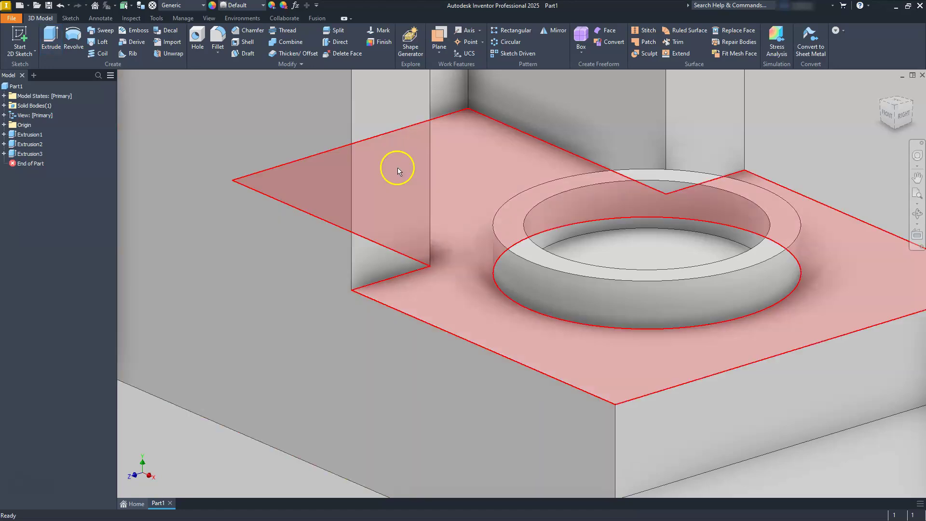
pyautogui.press('F2')
pyautogui.moveTo(497, 174); pyautogui.dragTo(540, 220)
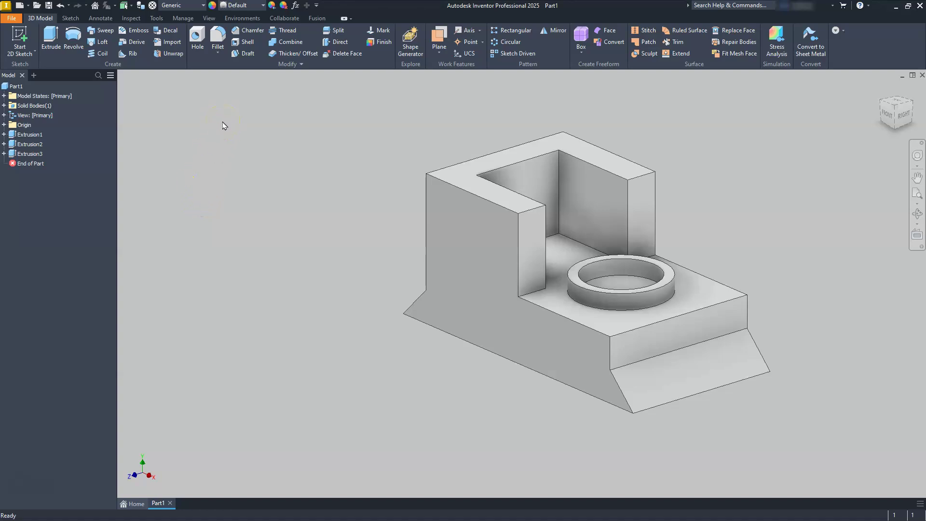
# Set up a Two Distances chamfer with Distance1 of 30 mm and Distance2 of 25 mm.
pyautogui.click(251, 31)
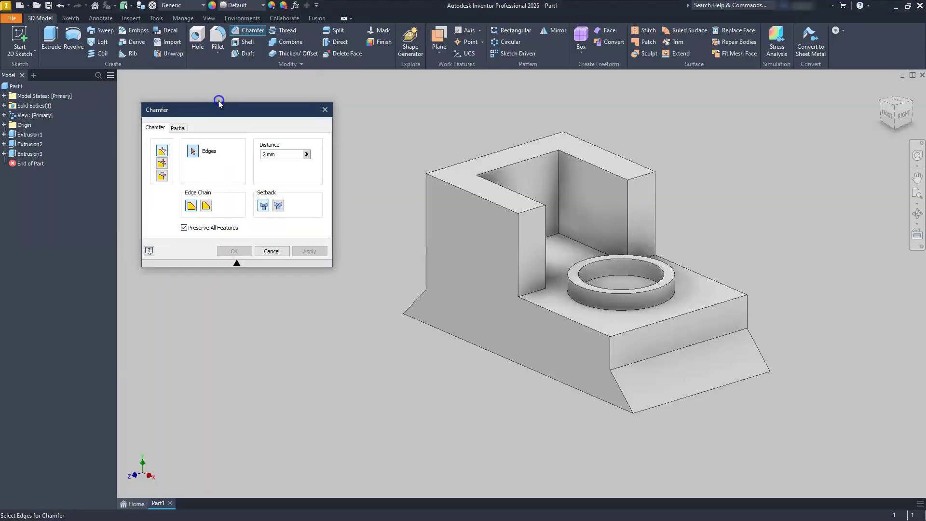
pyautogui.moveTo(221, 97); pyautogui.dragTo(466, 162)
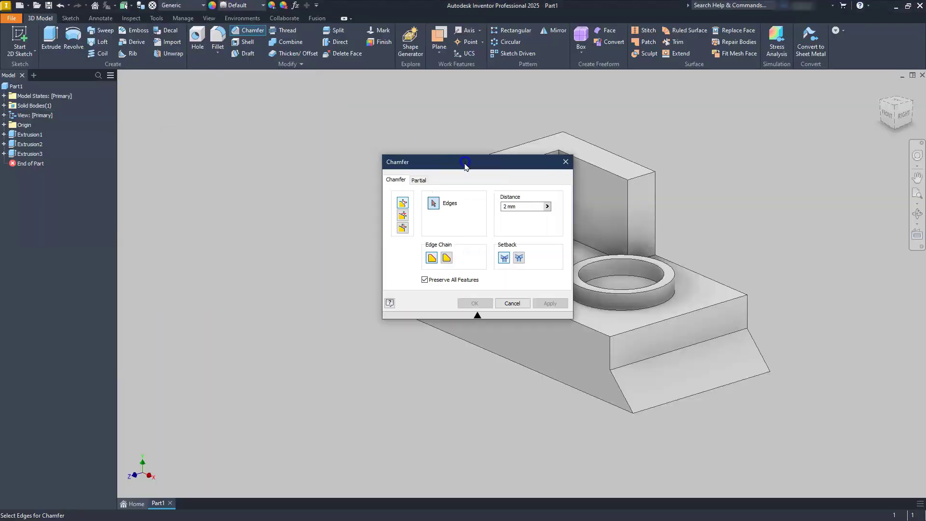
pyautogui.click(415, 206)
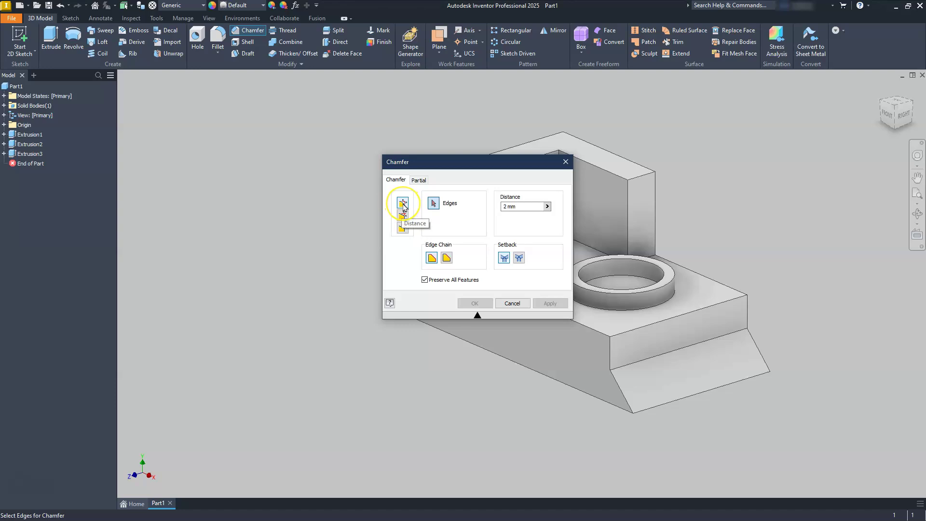
pyautogui.click(403, 203)
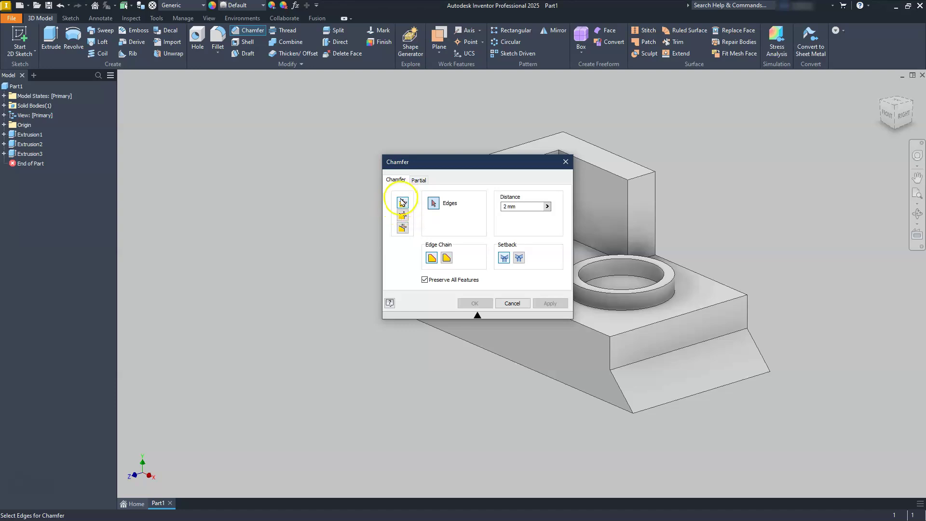
pyautogui.click(405, 216)
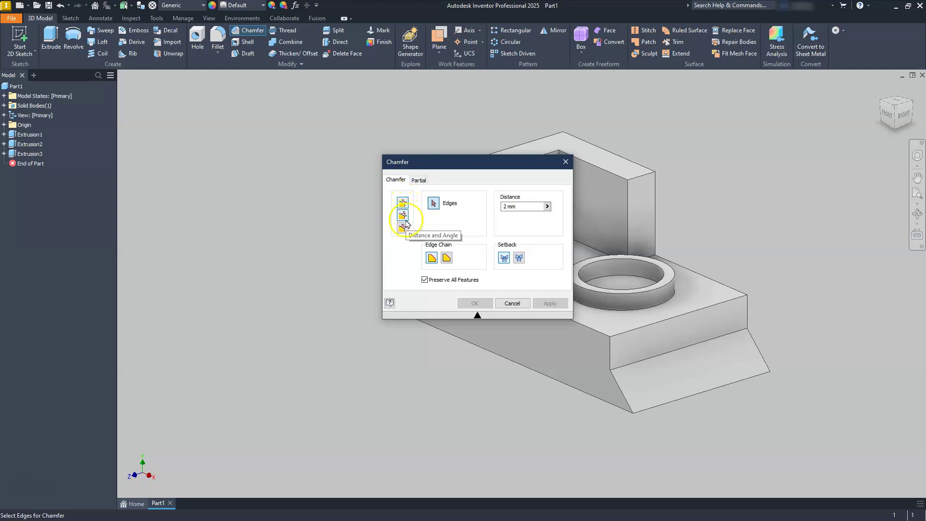
pyautogui.click(402, 229)
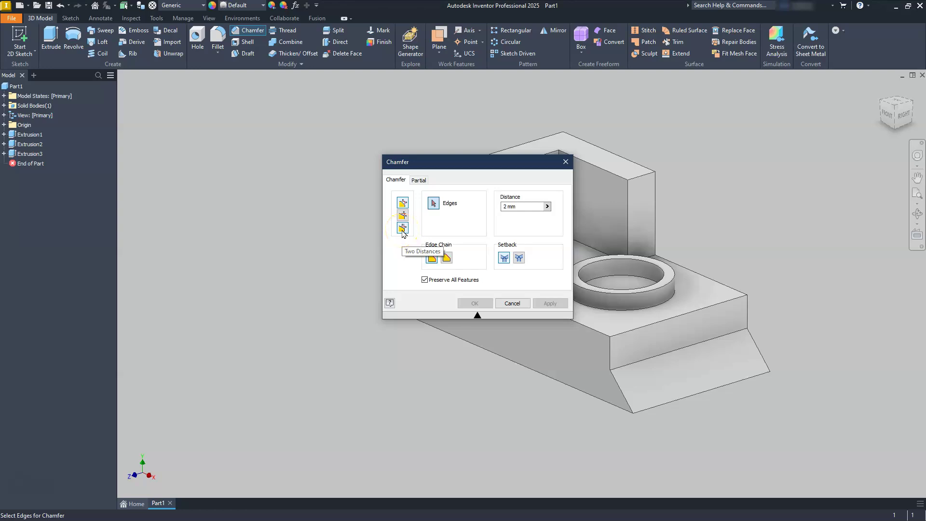
pyautogui.click(403, 228)
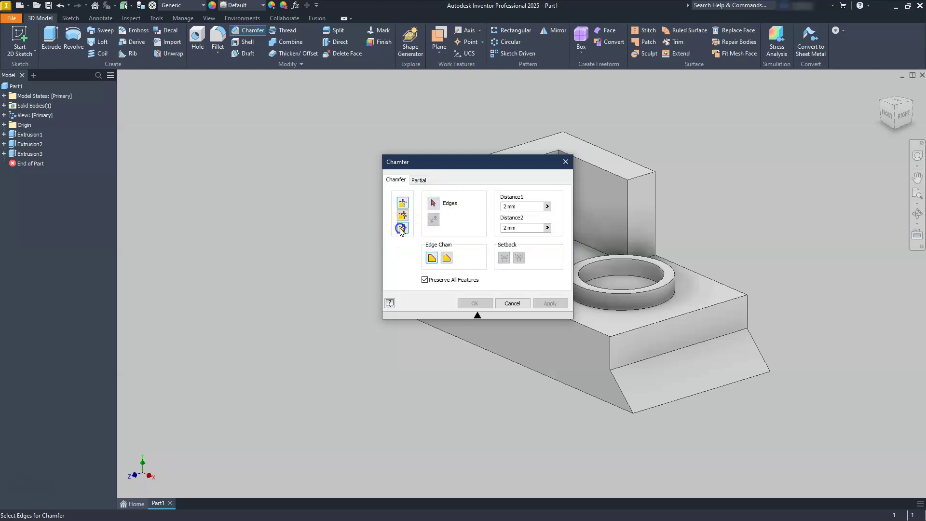
pyautogui.moveTo(471, 164); pyautogui.dragTo(325, 117)
pyautogui.click(363, 155)
pyautogui.doubleClick(363, 157)
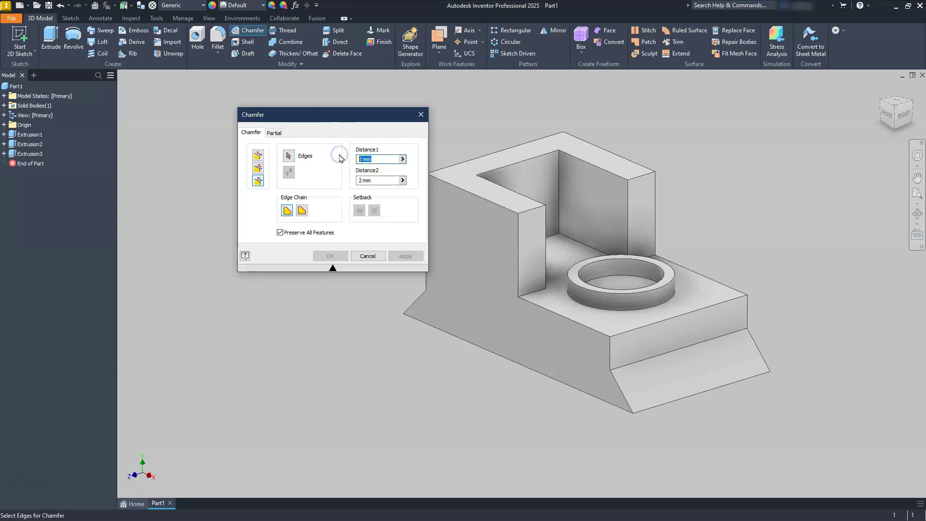
pyautogui.write('30')
pyautogui.doubleClick(355, 181)
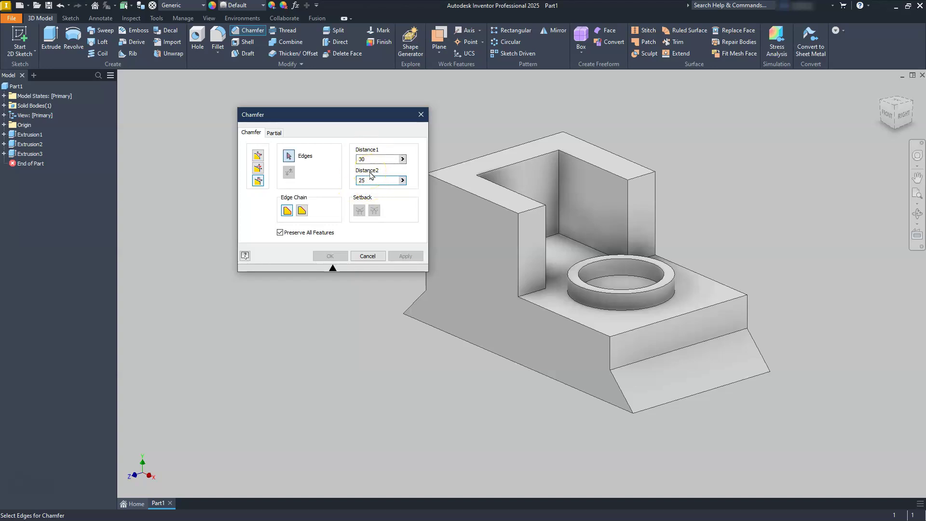
# Chamfer the upper outer edge of the front side wall, flipped to 25 mm along the top and 30 mm down.
pyautogui.click(288, 156)
pyautogui.click(531, 214)
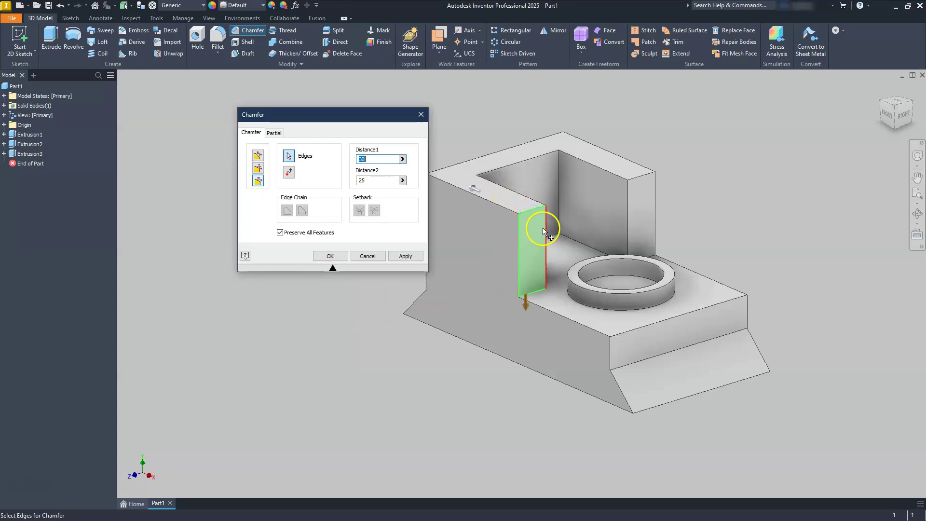
pyautogui.click(290, 173)
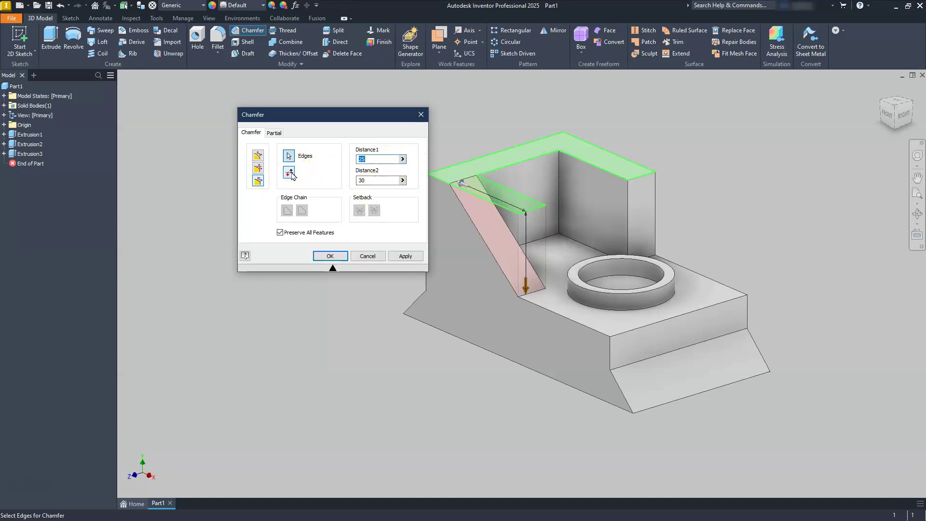
pyautogui.click(289, 173)
pyautogui.click(291, 173)
pyautogui.click(291, 174)
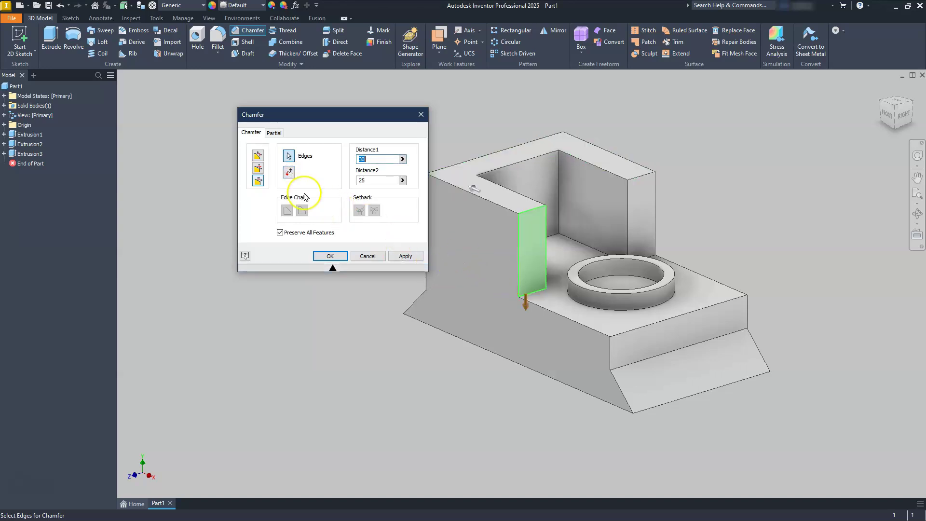
pyautogui.click(290, 173)
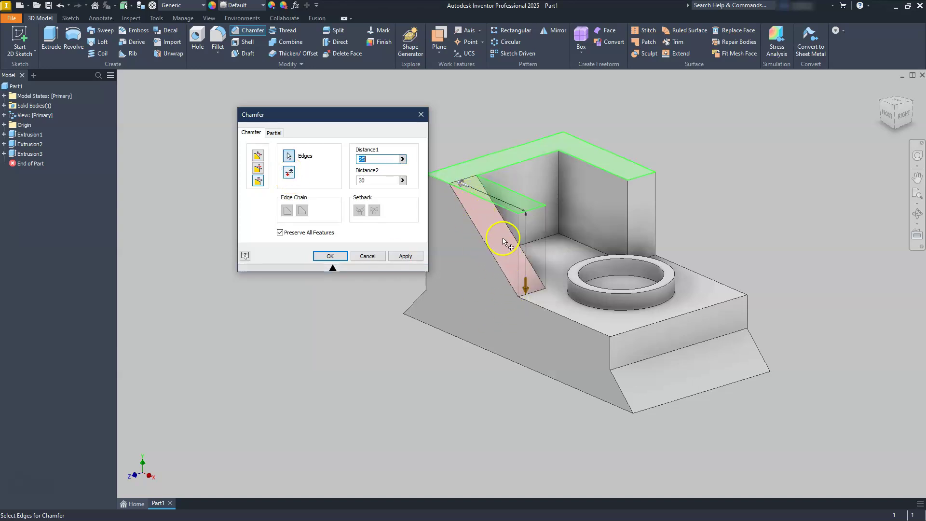
pyautogui.click(334, 257)
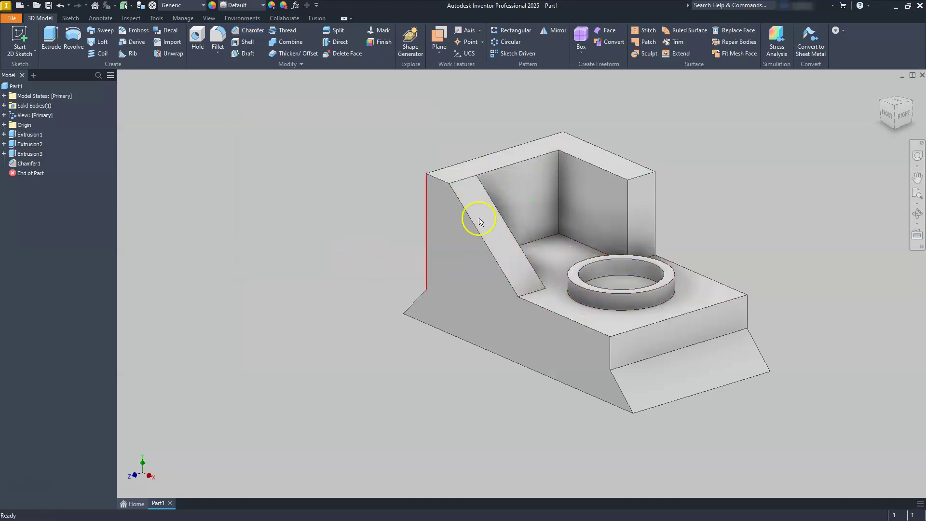
# Fillet the ring's outer bottom edge where it meets the ledge with a 2 mm radius.
pyautogui.click(217, 39)
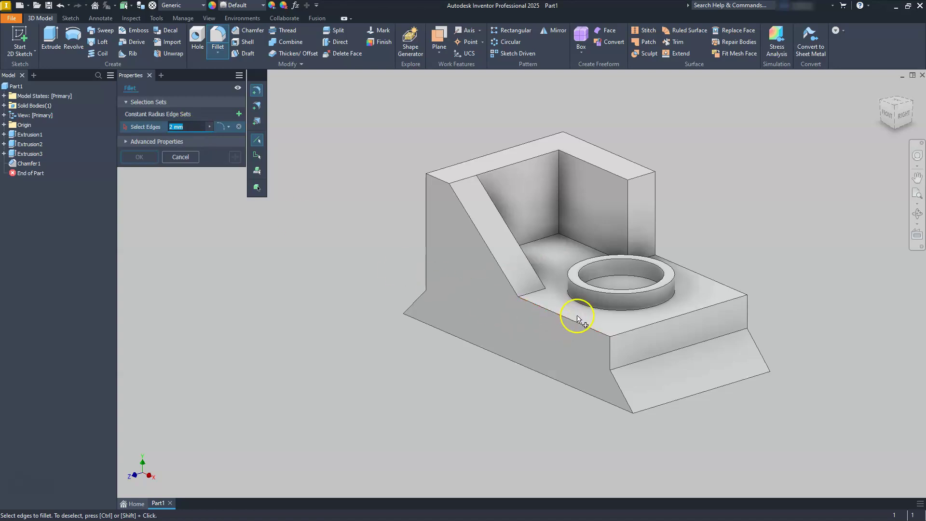
pyautogui.click(605, 313)
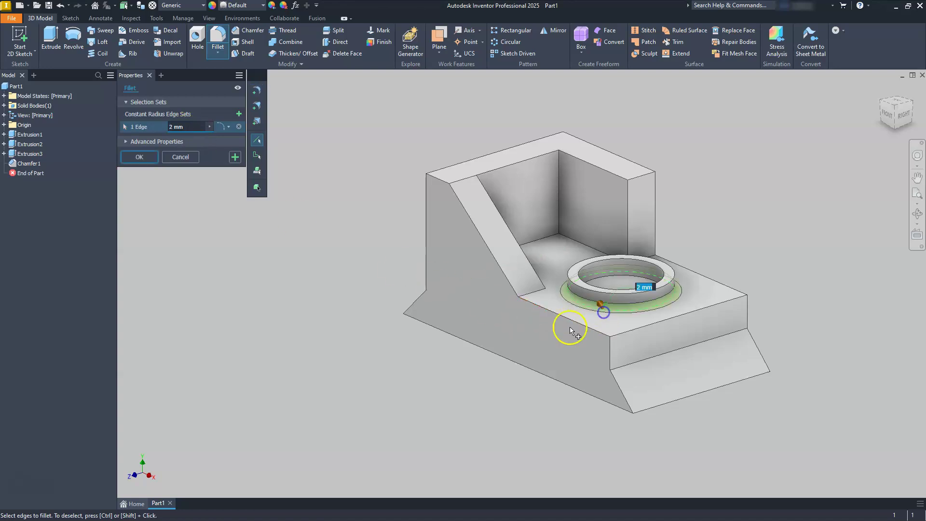
pyautogui.click(140, 157)
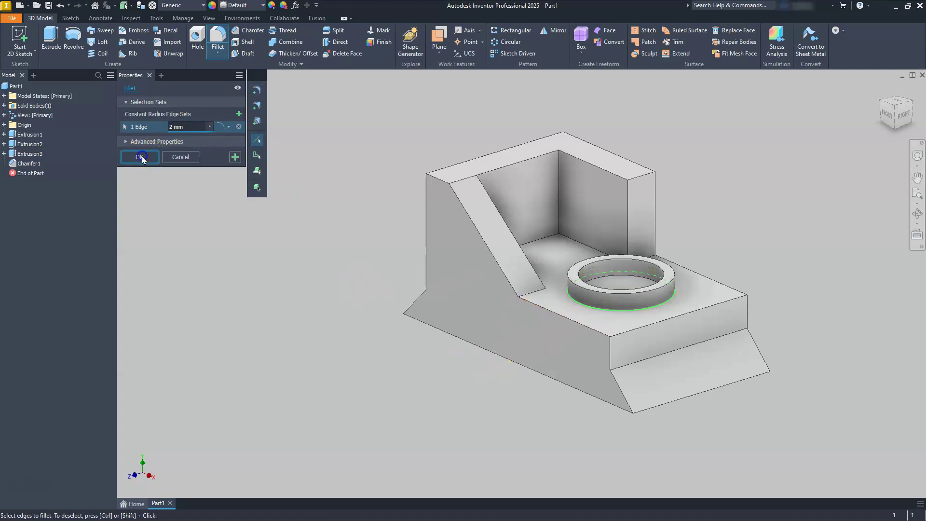
pyautogui.moveTo(488, 290); pyautogui.dragTo(438, 298, button='middle')
pyautogui.click(445, 306)
pyautogui.click(362, 417)
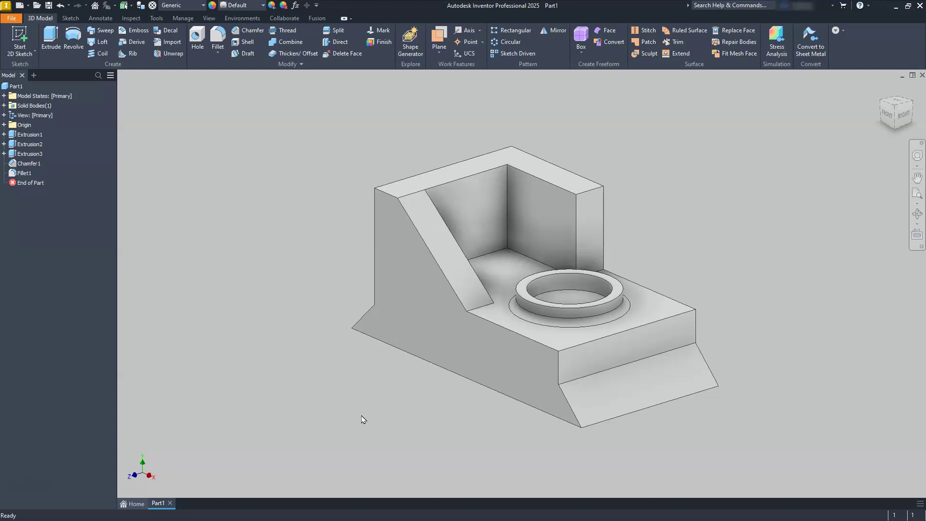
pyautogui.click(291, 223)
# Save the part as Part1.ipt in the Documents folder.
pyautogui.click(49, 5)
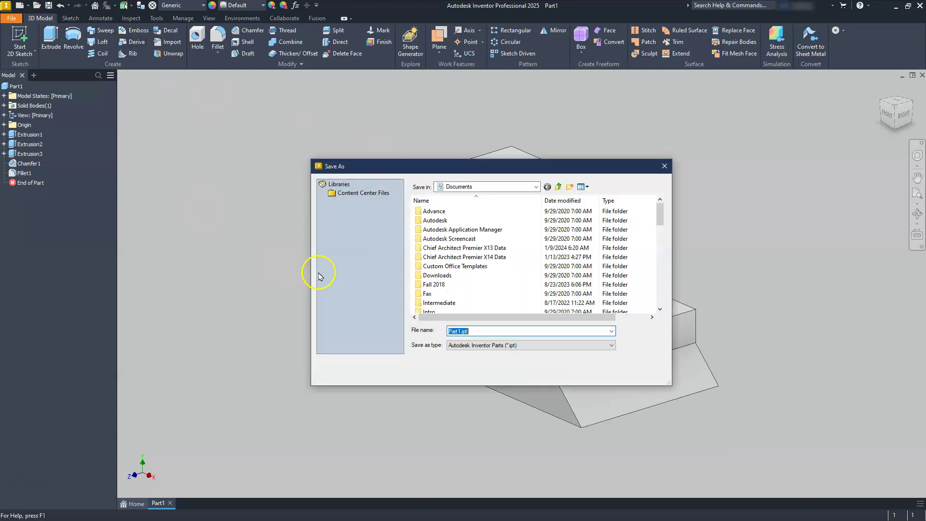
pyautogui.scroll(-5, 526, 285)
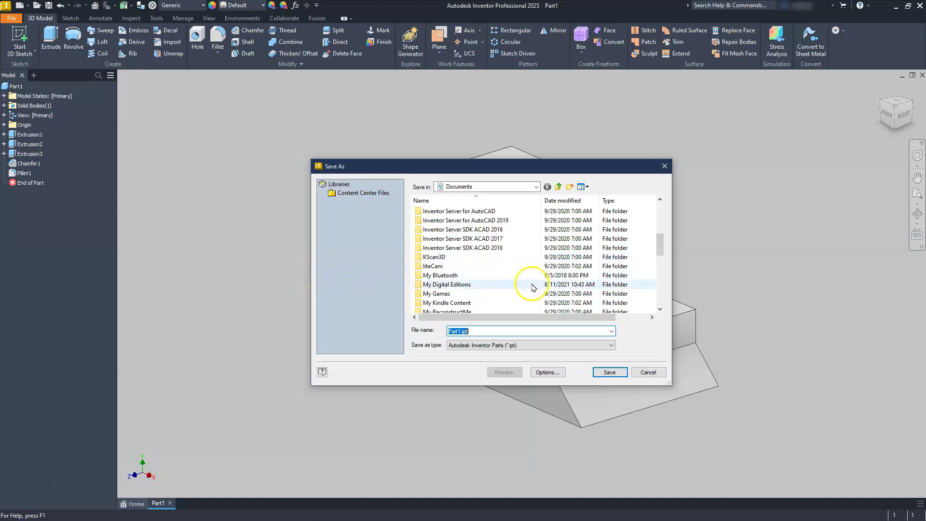
pyautogui.scroll(-5, 532, 287)
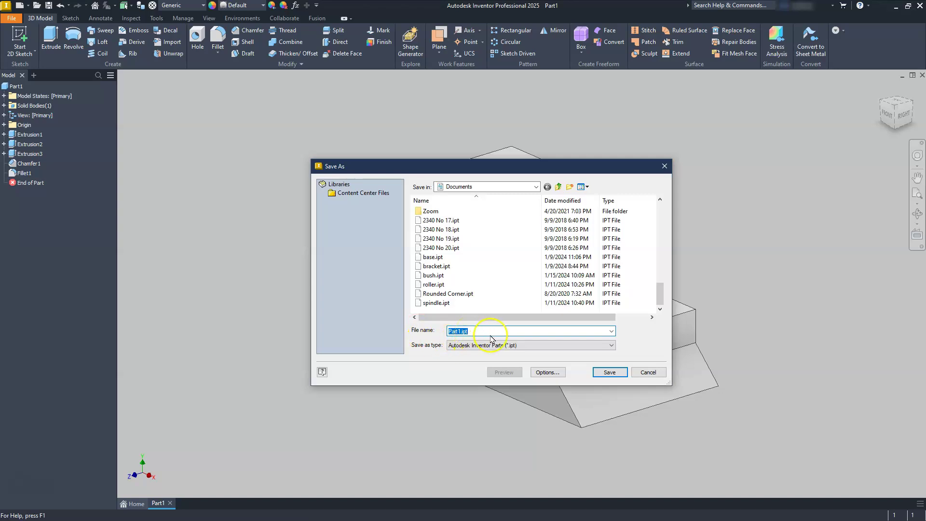
pyautogui.click(609, 372)
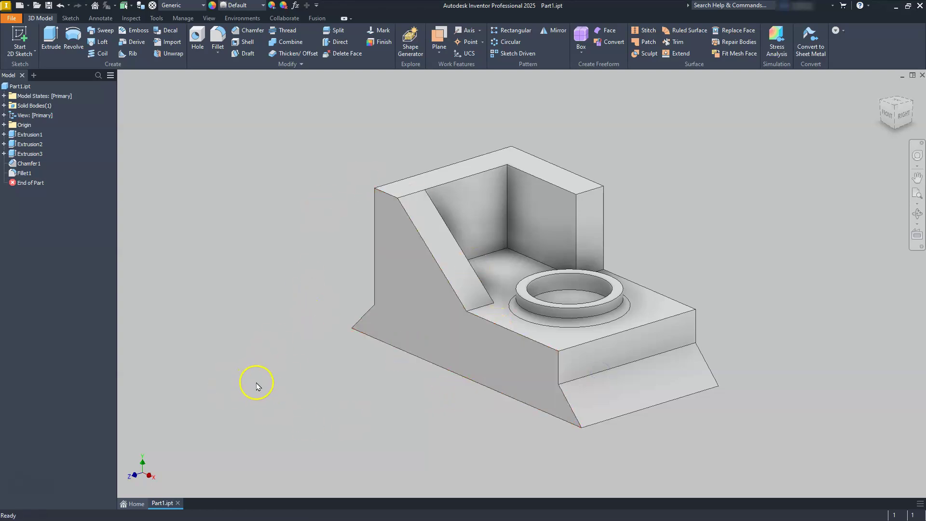
# Create a new drawing from the metric ANSI (mm).idw template.
pyautogui.click(20, 6)
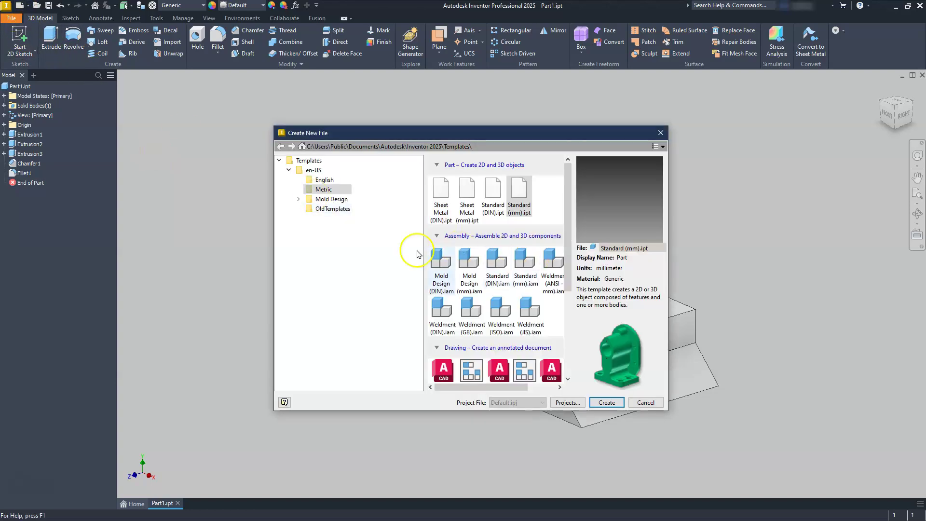
pyautogui.scroll(-4, 516, 270)
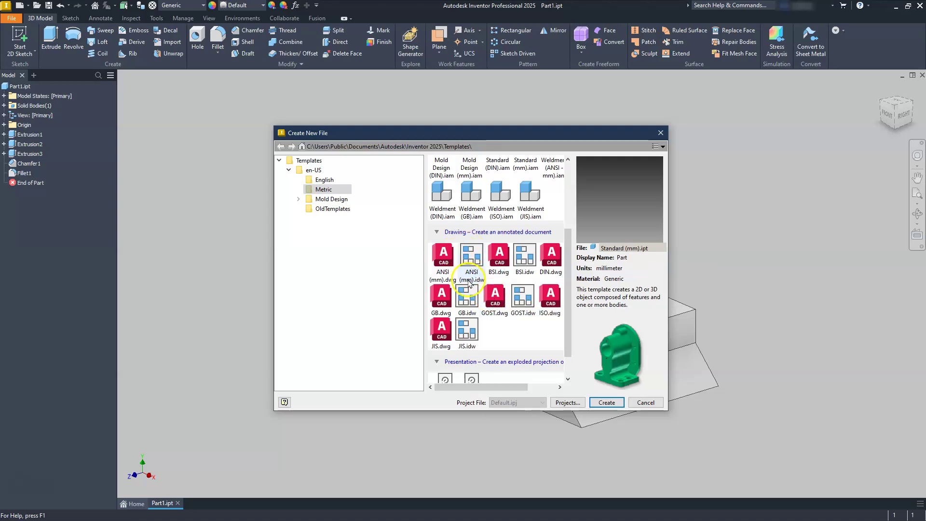
pyautogui.click(471, 256)
pyautogui.click(607, 400)
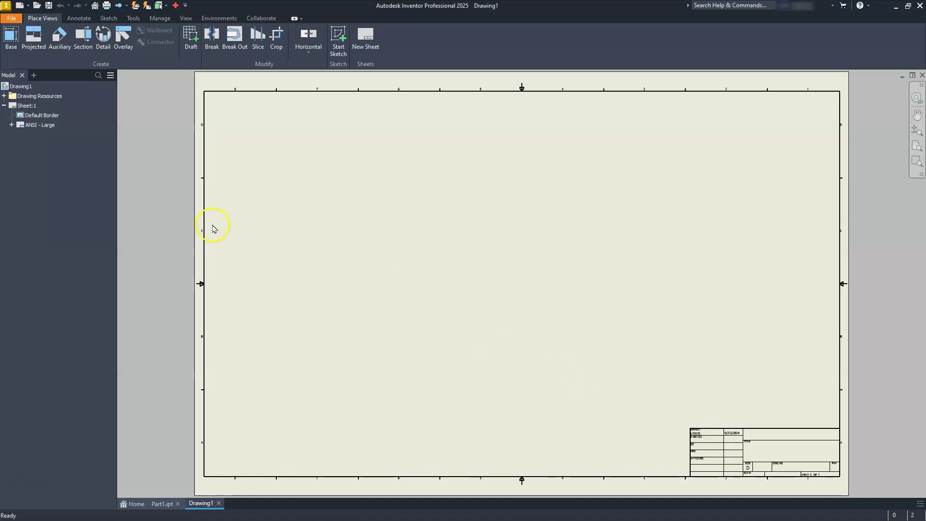
# Delete the ANSI - Large title block from the drawing sheet.
pyautogui.click(41, 127)
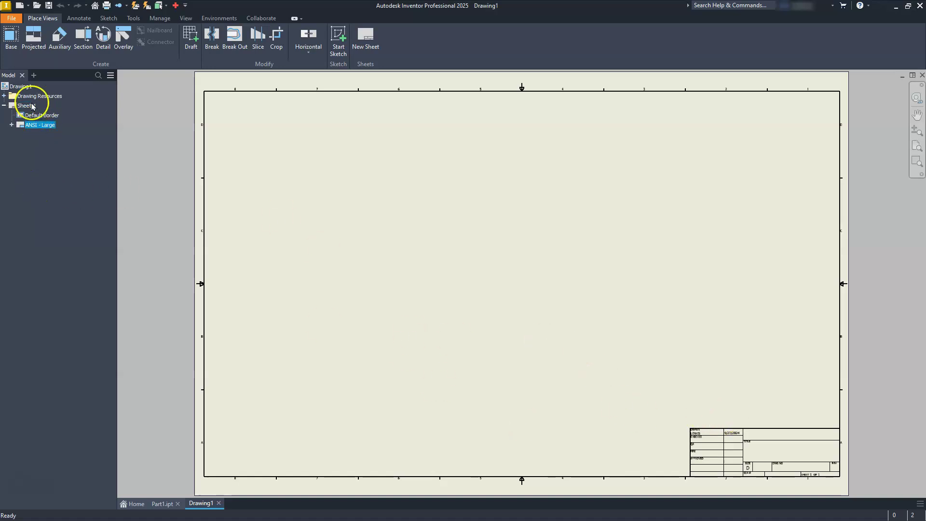
pyautogui.click(38, 128)
pyautogui.hotkey('ctrl', 'n')
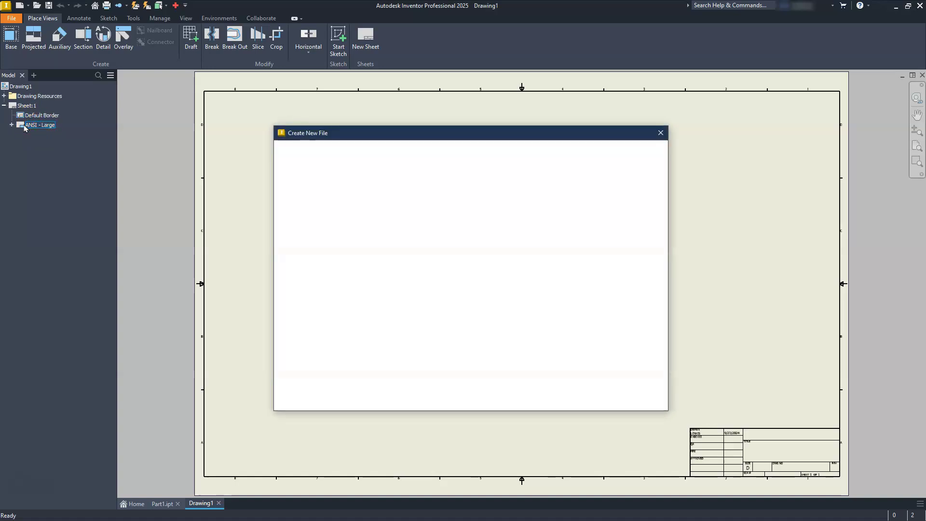
pyautogui.click(660, 133)
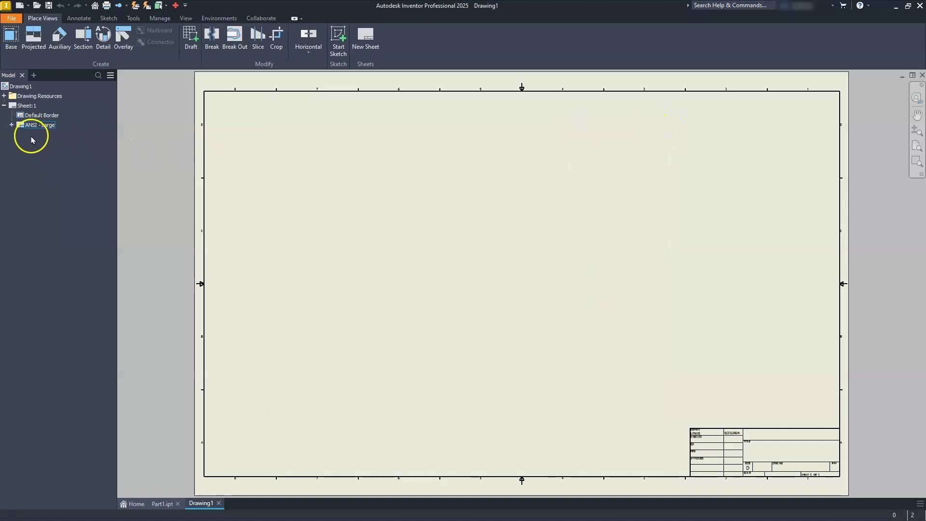
pyautogui.click(21, 126)
pyautogui.rightClick(21, 126)
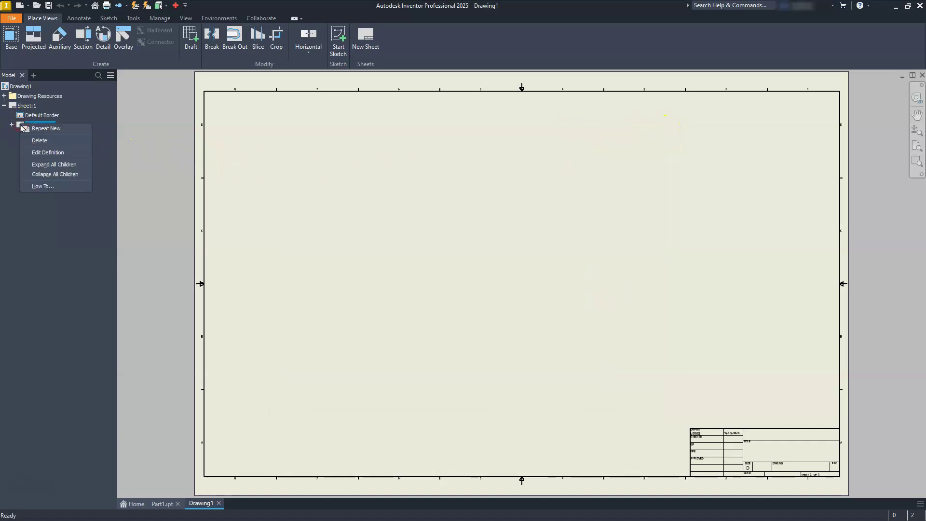
pyautogui.click(39, 141)
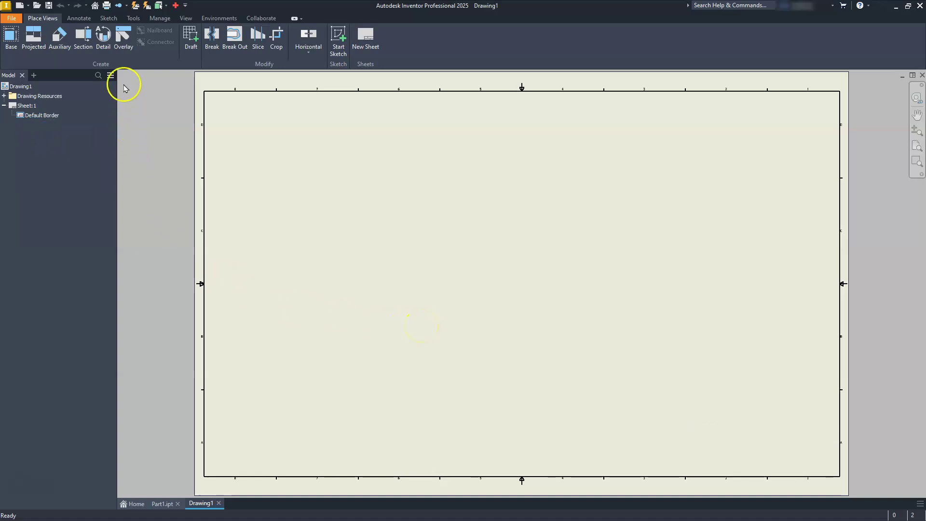
# Place a front base view of Part1.ipt at 3:1 scale in the lower left area of the sheet.
pyautogui.click(11, 36)
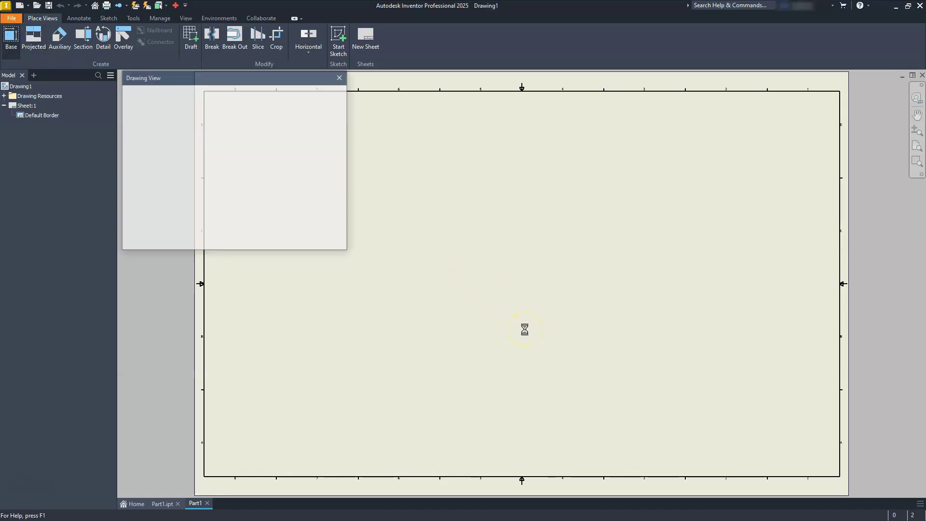
pyautogui.click(358, 391)
pyautogui.moveTo(358, 391); pyautogui.dragTo(398, 380)
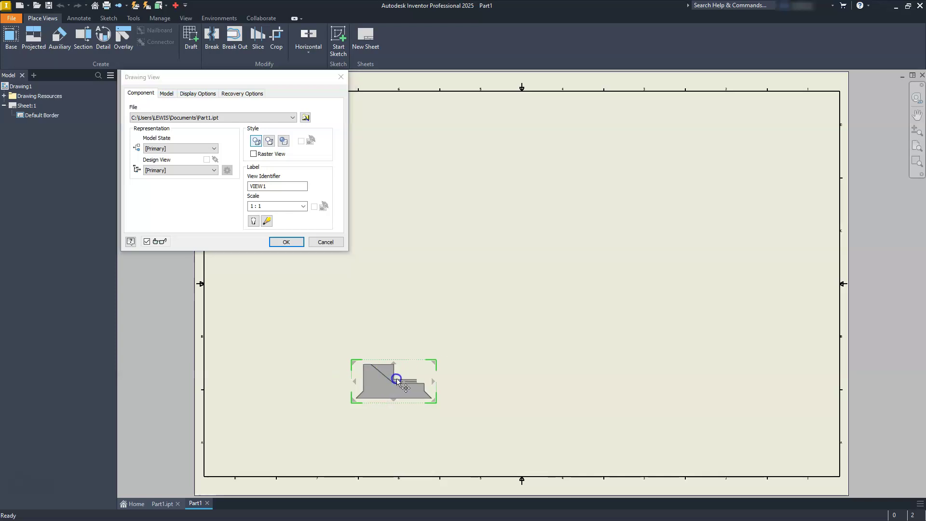
pyautogui.click(341, 393)
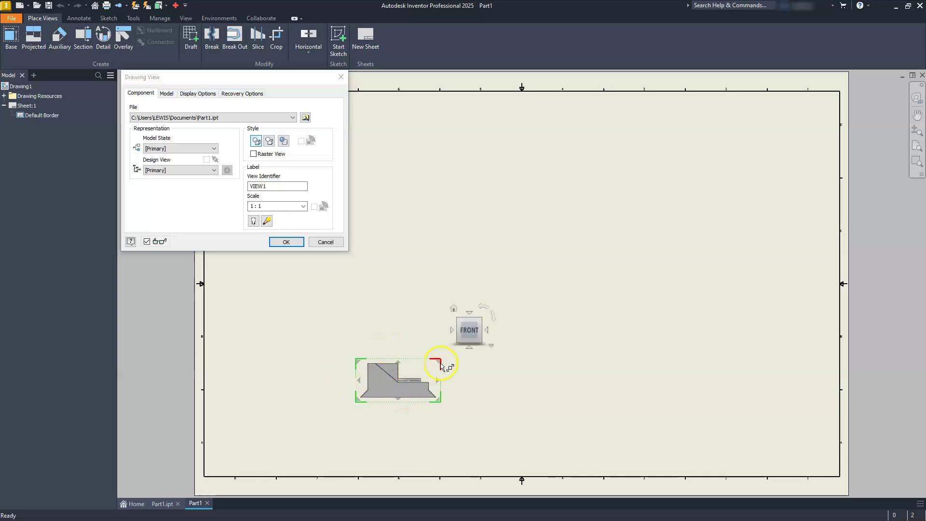
pyautogui.moveTo(441, 362); pyautogui.dragTo(505, 331)
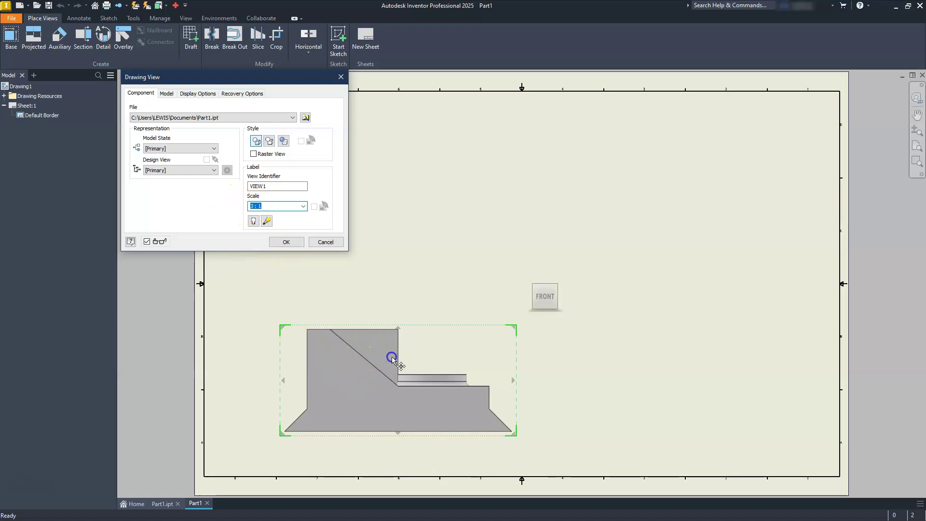
pyautogui.moveTo(404, 347); pyautogui.dragTo(442, 325)
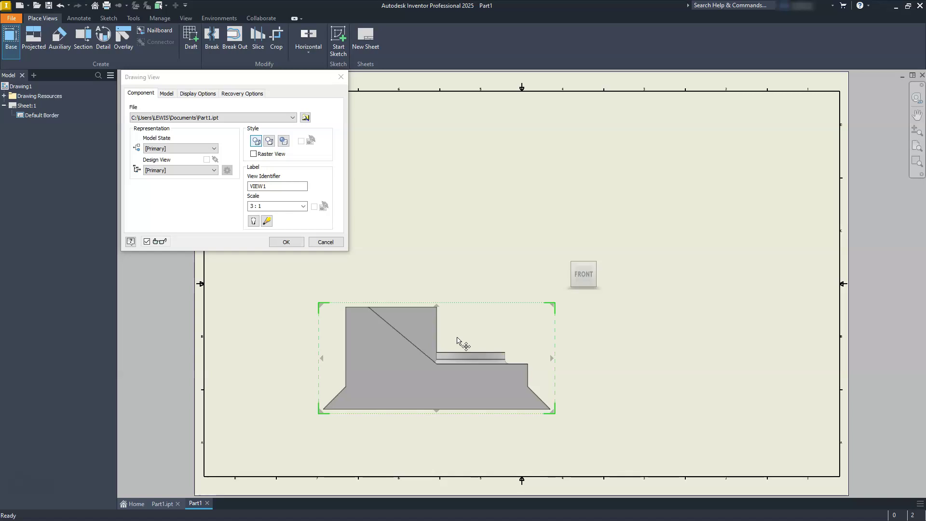
pyautogui.moveTo(457, 343); pyautogui.dragTo(422, 358)
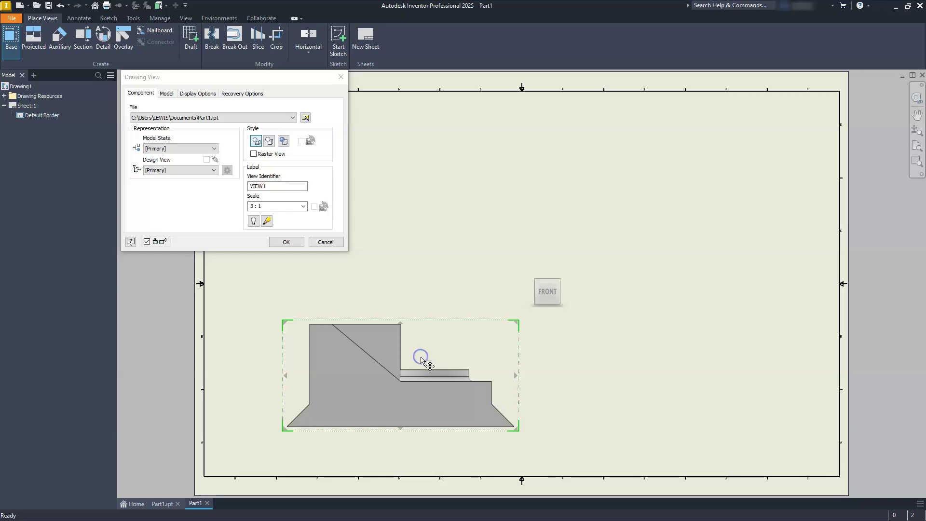
# Project a top view, a right side view and an isometric view from the front view and finish placing them.
pyautogui.click(435, 193)
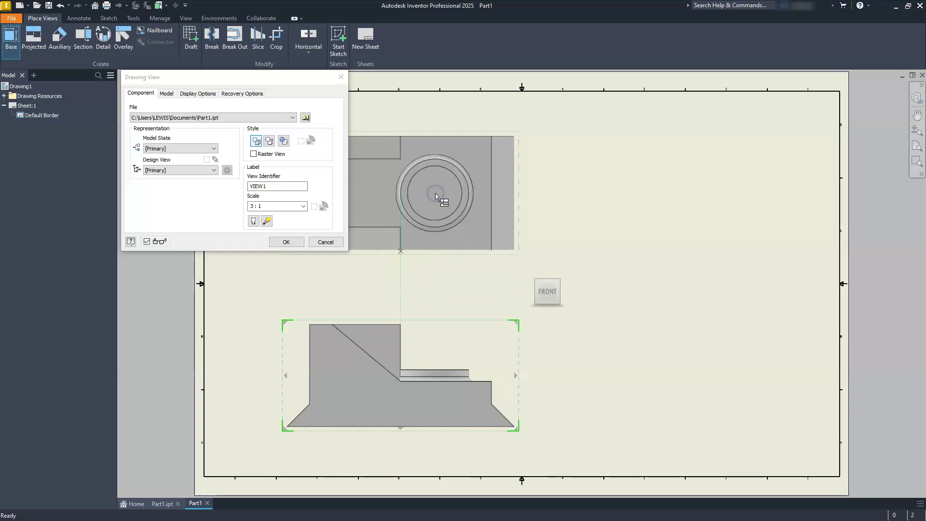
pyautogui.click(709, 393)
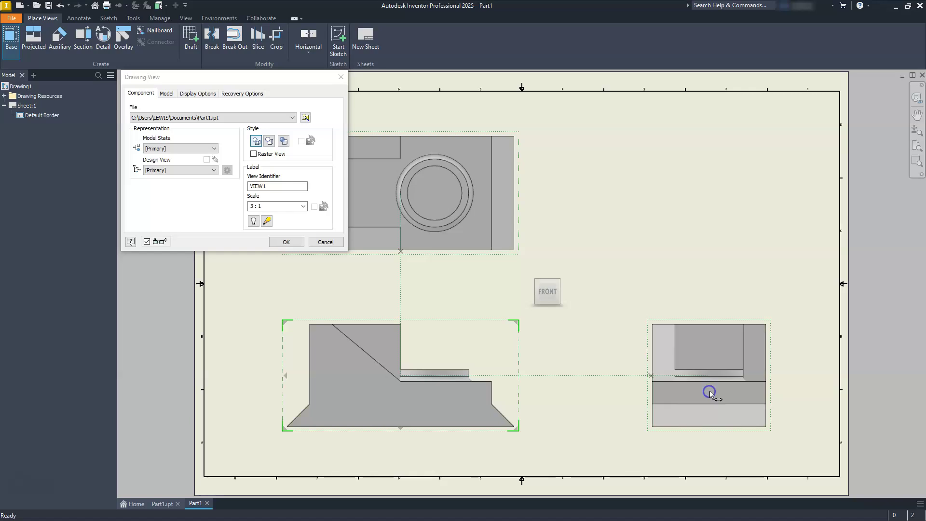
pyautogui.click(727, 194)
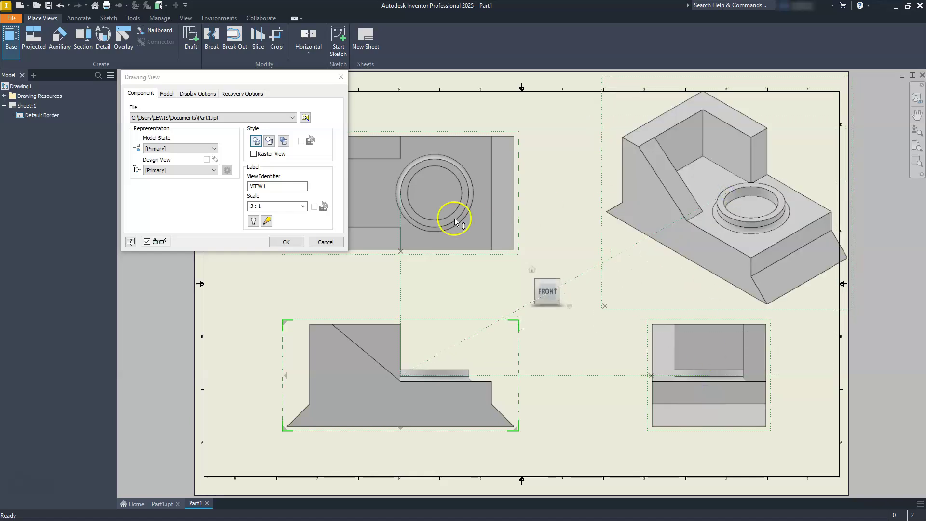
pyautogui.click(286, 243)
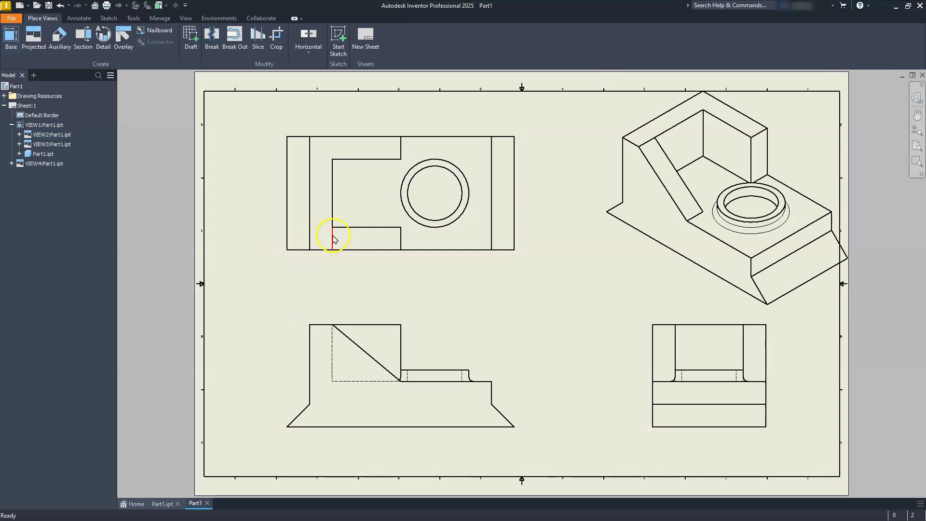
# Set the isometric view's scale to 2:1.
pyautogui.click(645, 256)
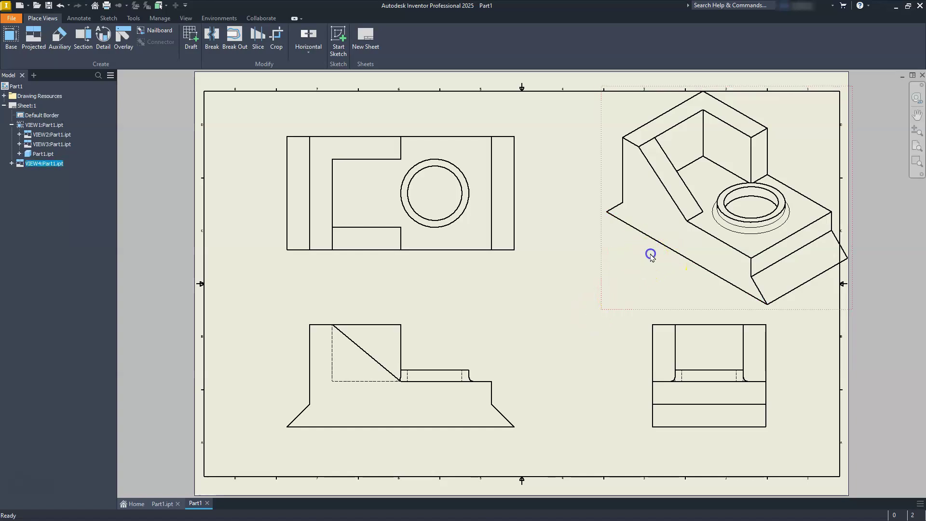
pyautogui.doubleClick(664, 261)
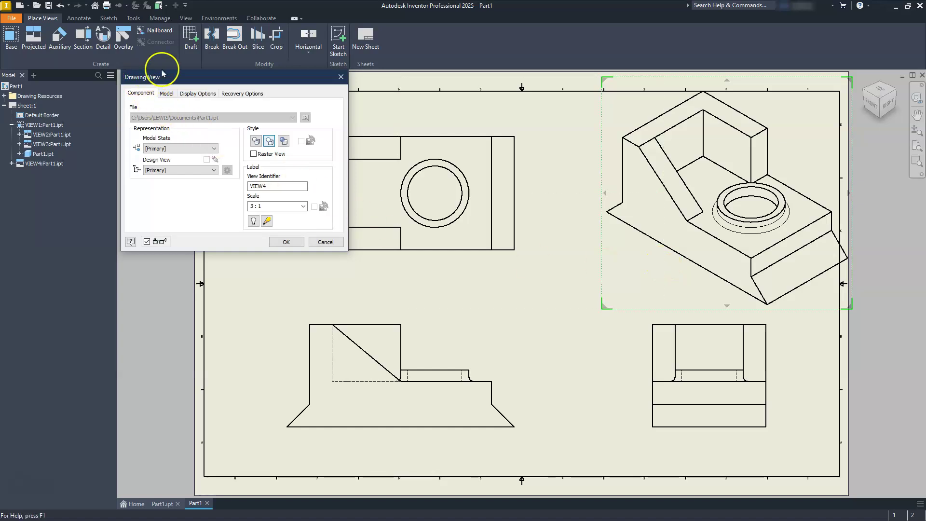
pyautogui.doubleClick(271, 206)
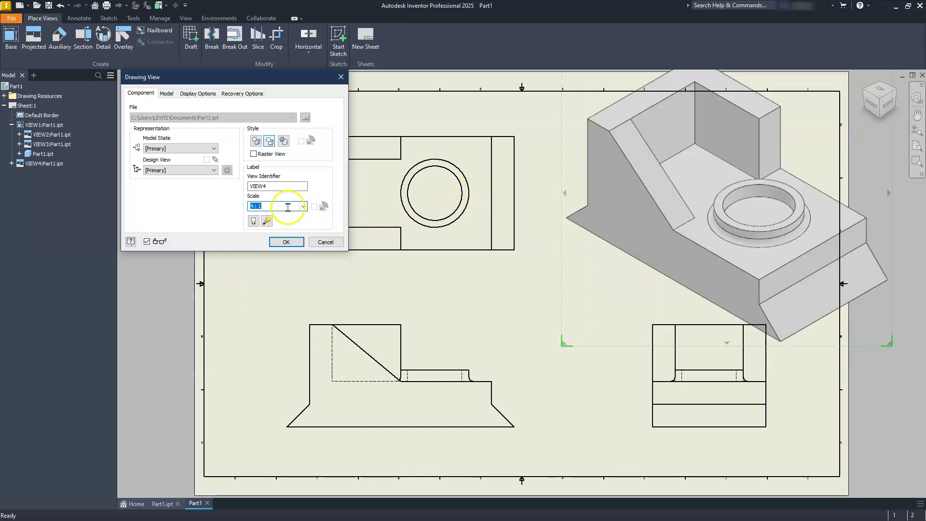
pyautogui.scroll(1, 288, 208)
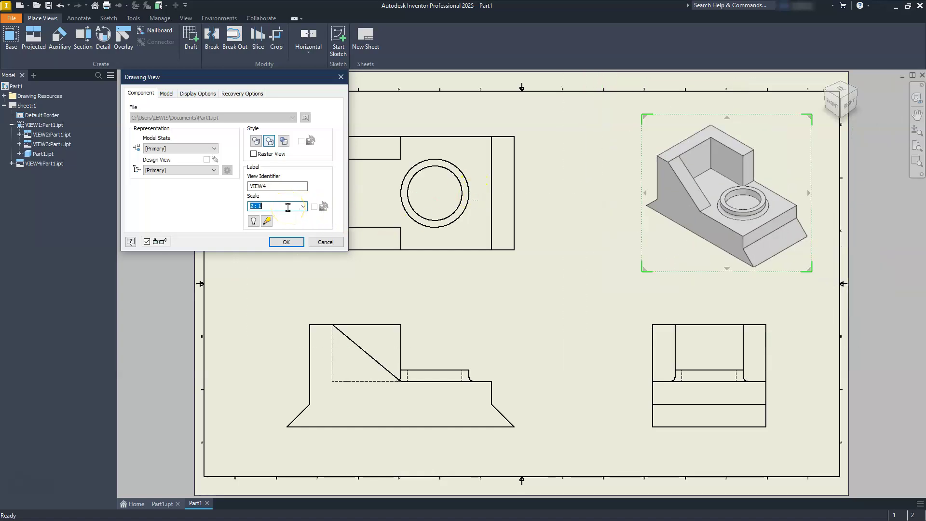
pyautogui.click(286, 242)
# Add a center mark to the ring's outer circle in the top view.
pyautogui.moveTo(465, 390); pyautogui.dragTo(549, 363, button='middle')
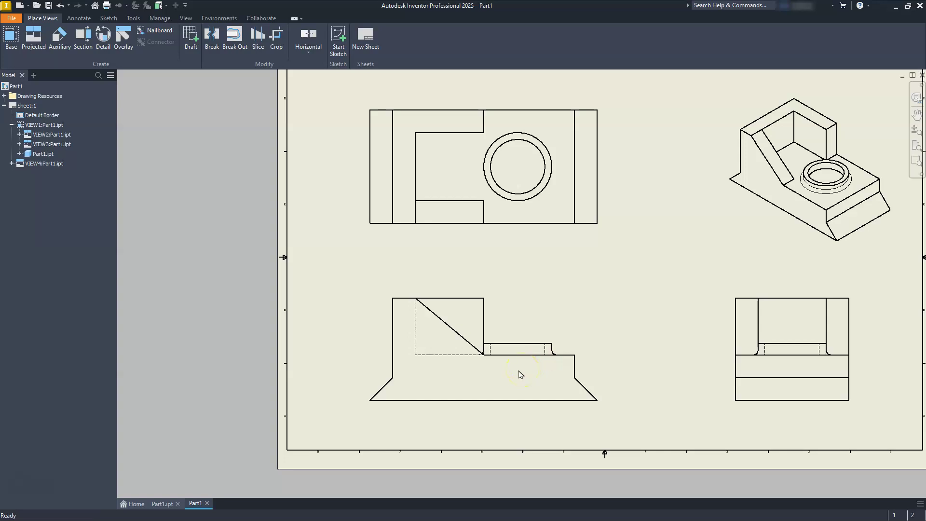
pyautogui.click(77, 19)
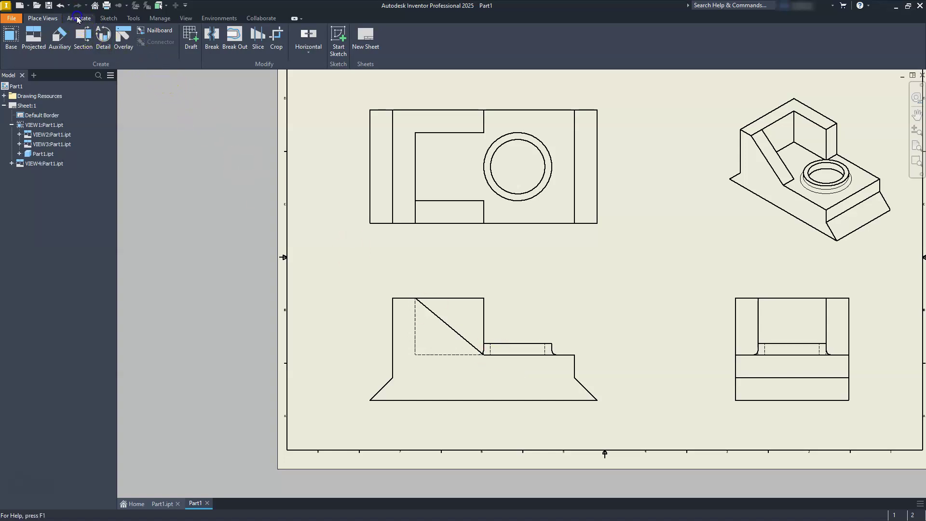
pyautogui.click(79, 19)
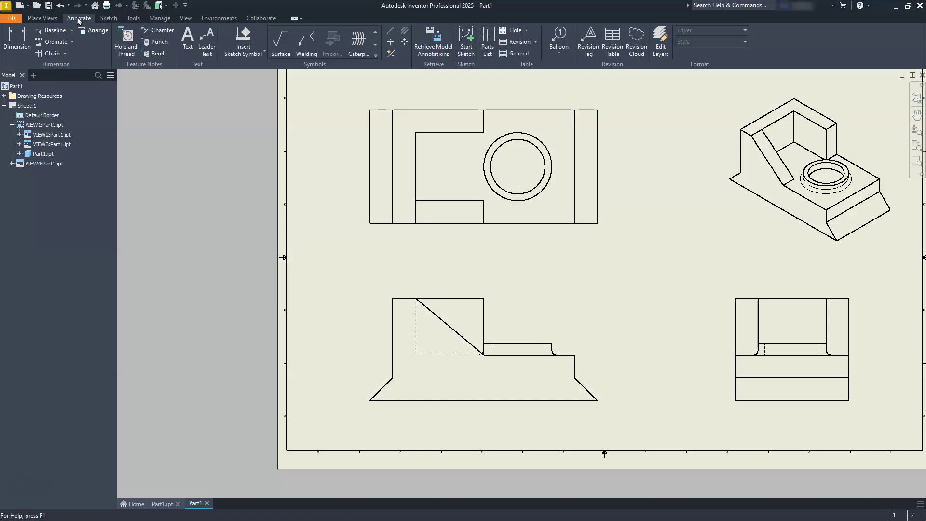
pyautogui.click(390, 43)
pyautogui.click(506, 197)
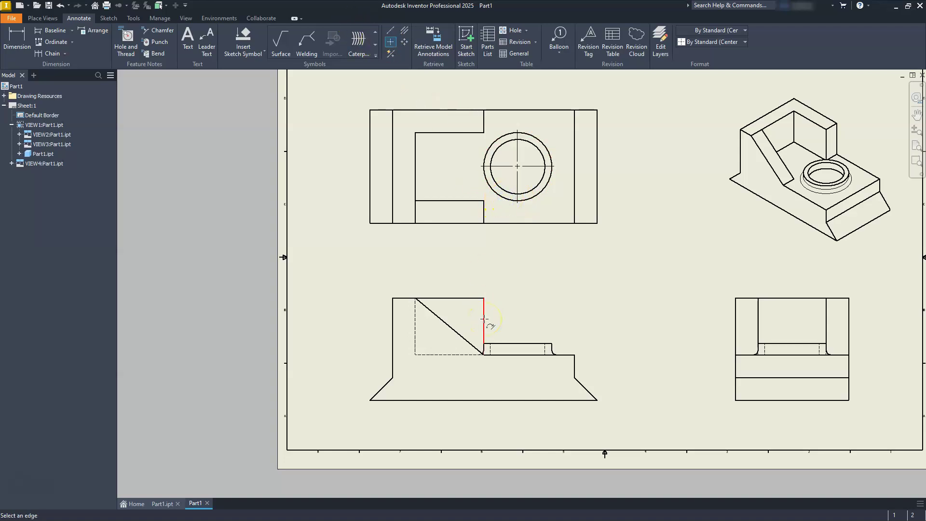
# Add a bisecting centerline between the ring's two outer vertical edges in the front view.
pyautogui.click(405, 33)
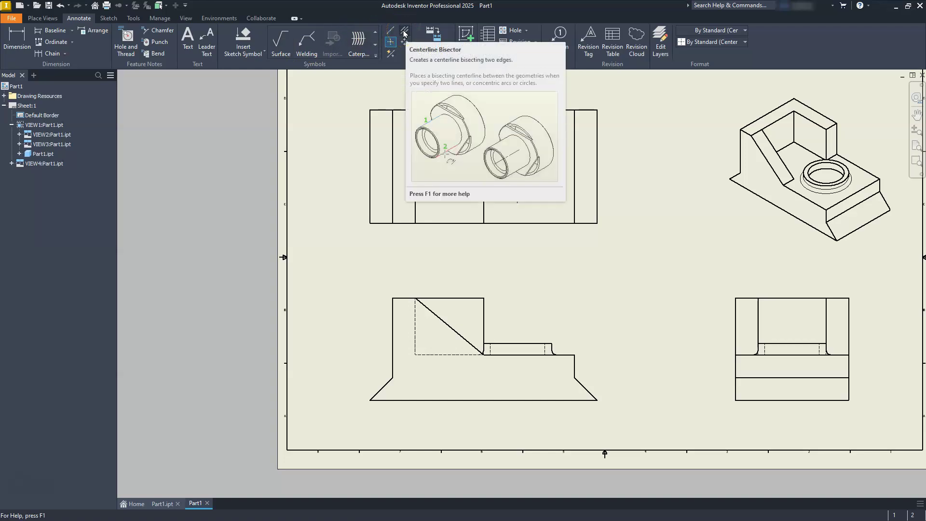
pyautogui.scroll(3, 504, 371)
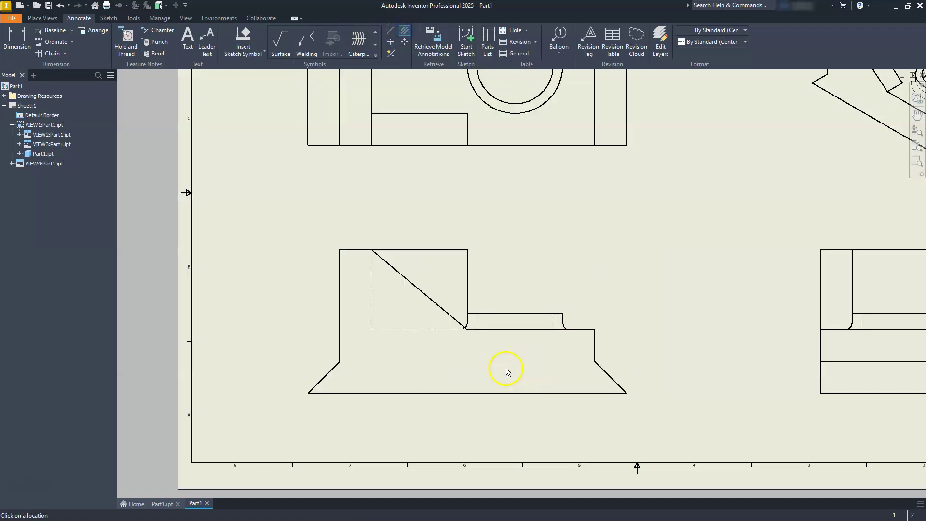
pyautogui.scroll(5, 563, 318)
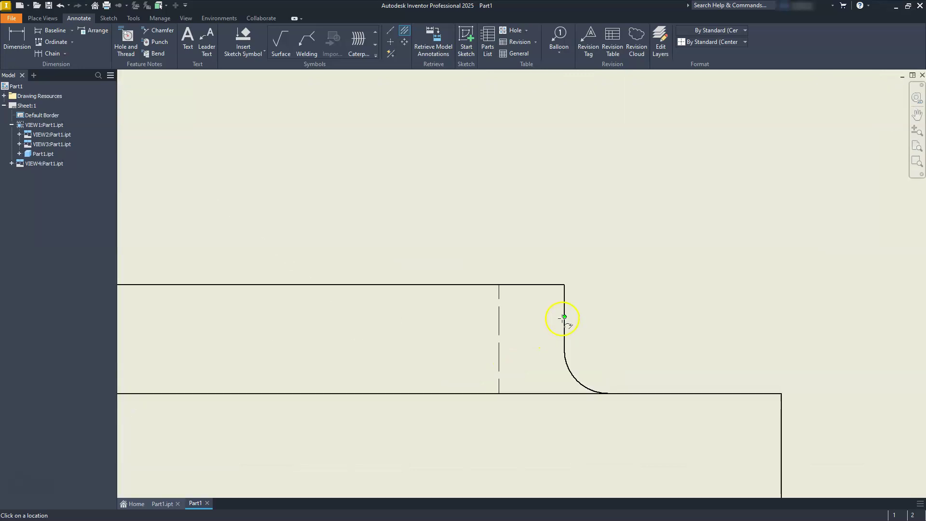
pyautogui.scroll(-4, 755, 228)
pyautogui.scroll(4, 701, 254)
pyautogui.scroll(-2, 659, 259)
pyautogui.click(446, 197)
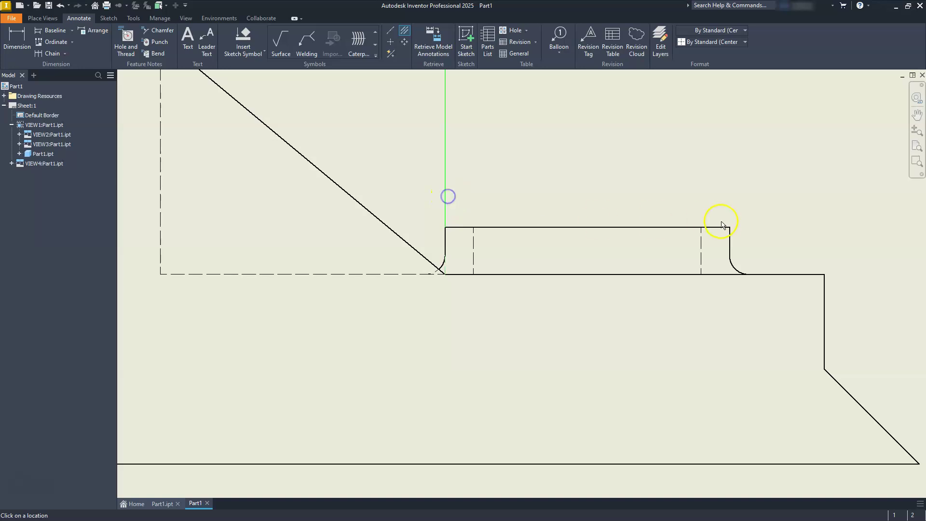
pyautogui.click(730, 241)
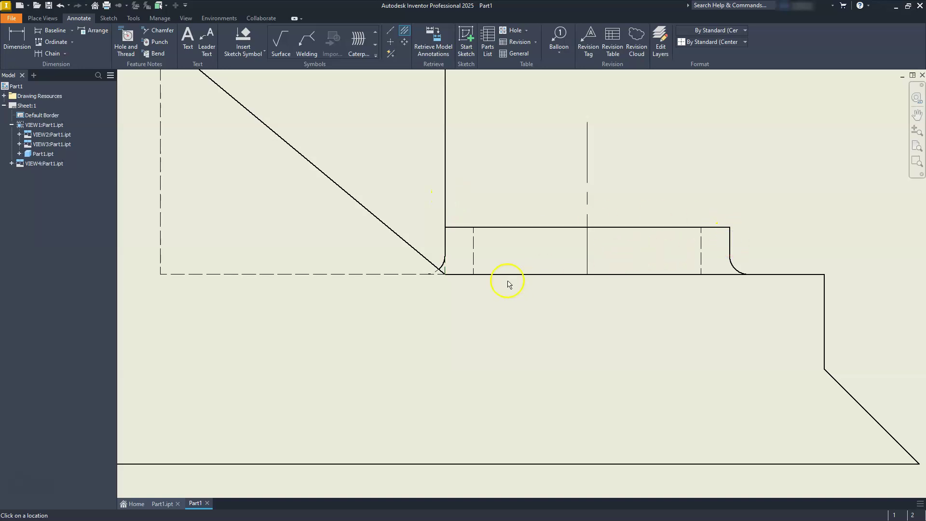
# Add a bisecting centerline between the ring's two outer vertical edges in the side view.
pyautogui.scroll(-5, 505, 276)
pyautogui.scroll(3, 760, 279)
pyautogui.scroll(4, 760, 279)
pyautogui.scroll(-3, 714, 273)
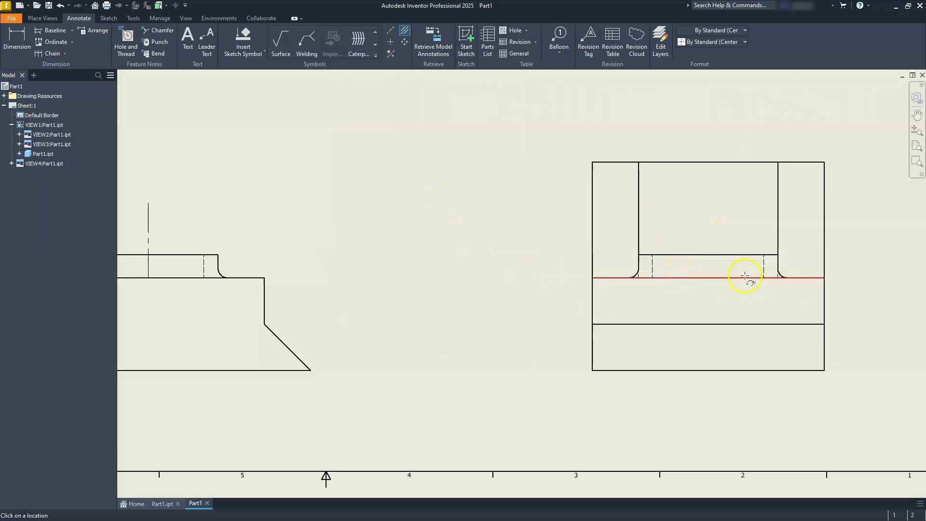
pyautogui.scroll(2, 741, 275)
pyautogui.click(792, 253)
pyautogui.click(530, 253)
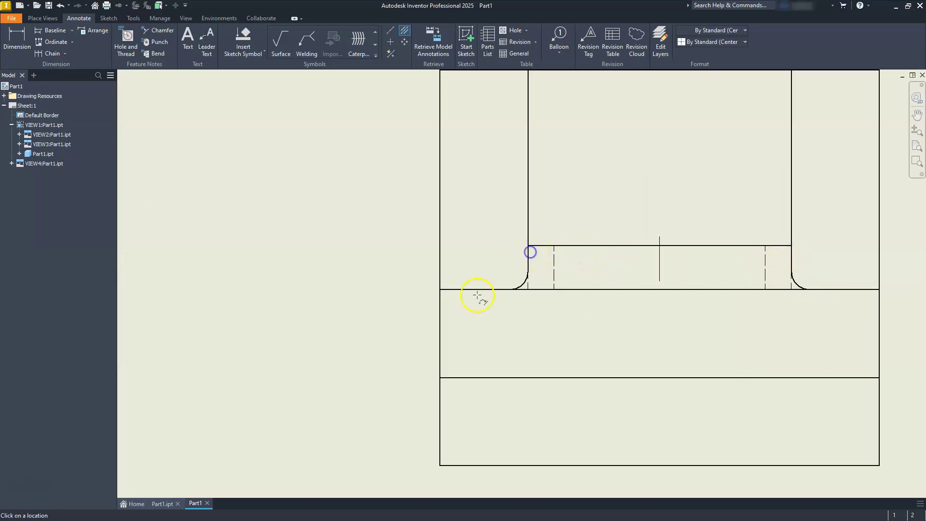
pyautogui.scroll(-3, 530, 299)
pyautogui.moveTo(349, 329); pyautogui.dragTo(545, 322, button='middle')
pyautogui.press('Escape')
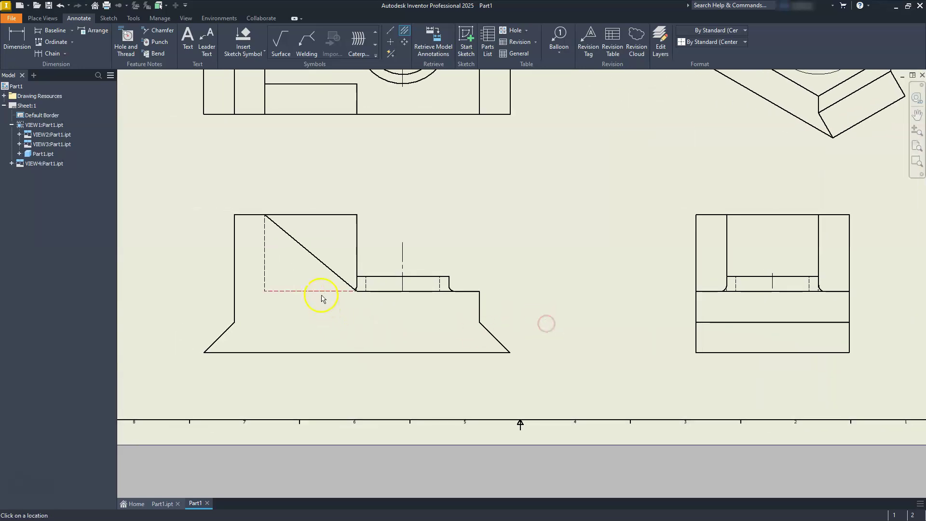
# Extend the lower end of the front view's ring centerline down past the ledge.
pyautogui.scroll(3, 381, 283)
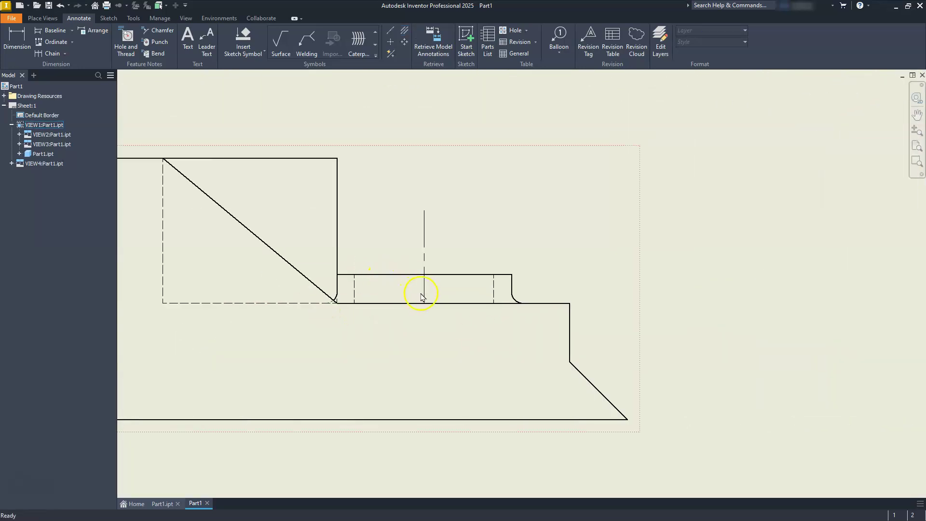
pyautogui.click(424, 307)
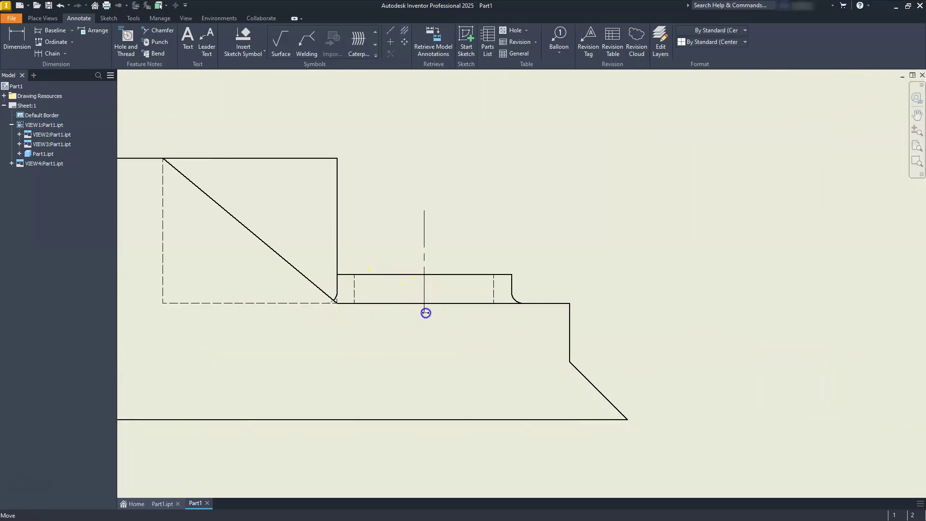
pyautogui.moveTo(426, 334); pyautogui.dragTo(425, 348)
pyautogui.click(418, 247)
# Extend the side view's ring centerline at both ends, above the ring and below the ledge.
pyautogui.press('Home')
pyautogui.scroll(5, 442, 268)
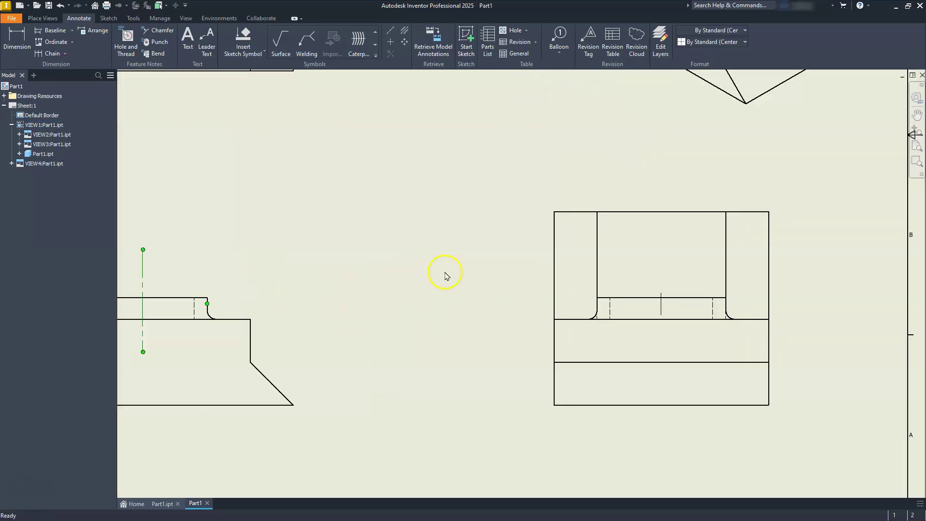
pyautogui.moveTo(662, 293); pyautogui.dragTo(663, 283)
pyautogui.moveTo(662, 315); pyautogui.dragTo(663, 342)
pyautogui.press('Home')
pyautogui.click(534, 303)
# Dimension the part's overall height in the front view, placing the dimension to the left of the outline.
pyautogui.scroll(5, 392, 296)
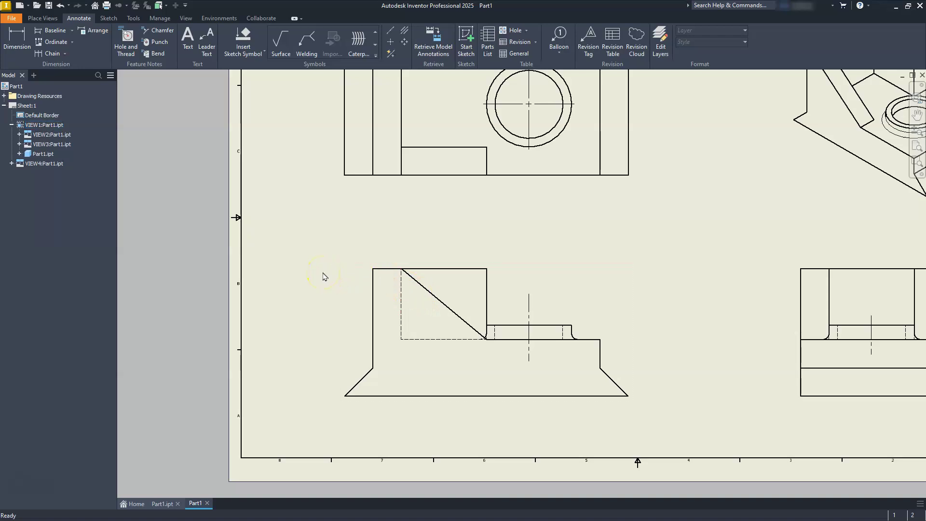
pyautogui.click(11, 39)
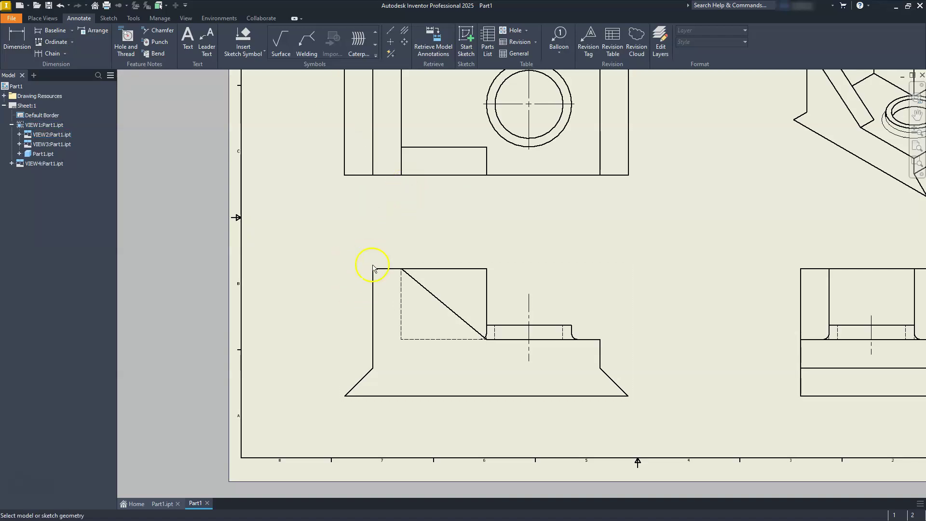
pyautogui.click(374, 269)
pyautogui.click(345, 394)
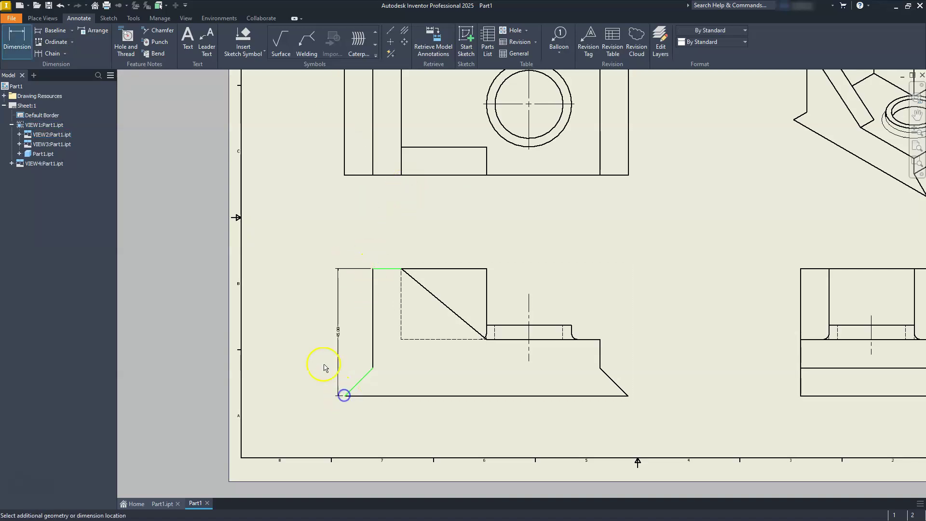
pyautogui.click(305, 347)
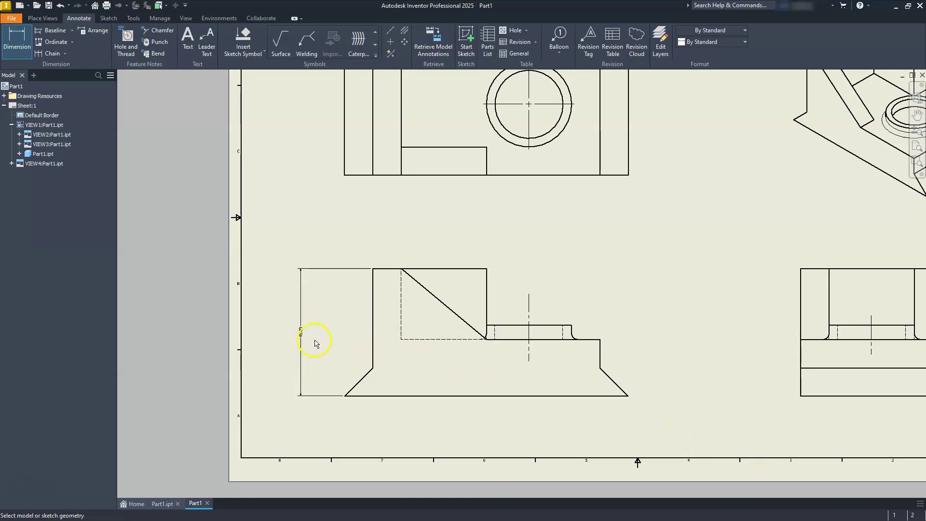
# Dimension the height and horizontal width of the front view's left bevel, placing them beside and above the outline.
pyautogui.moveTo(315, 344); pyautogui.dragTo(414, 321, button='middle')
pyautogui.scroll(-3, 413, 331)
pyautogui.scroll(5, 414, 332)
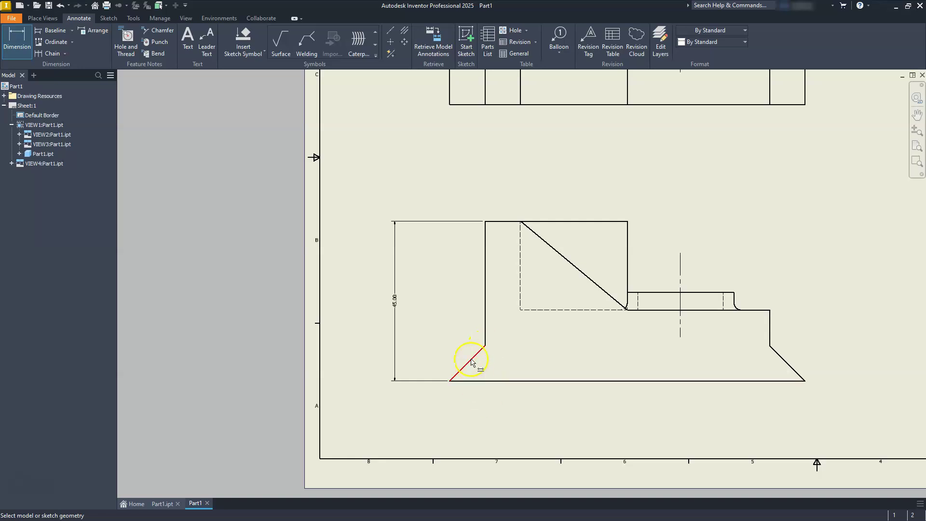
pyautogui.click(486, 343)
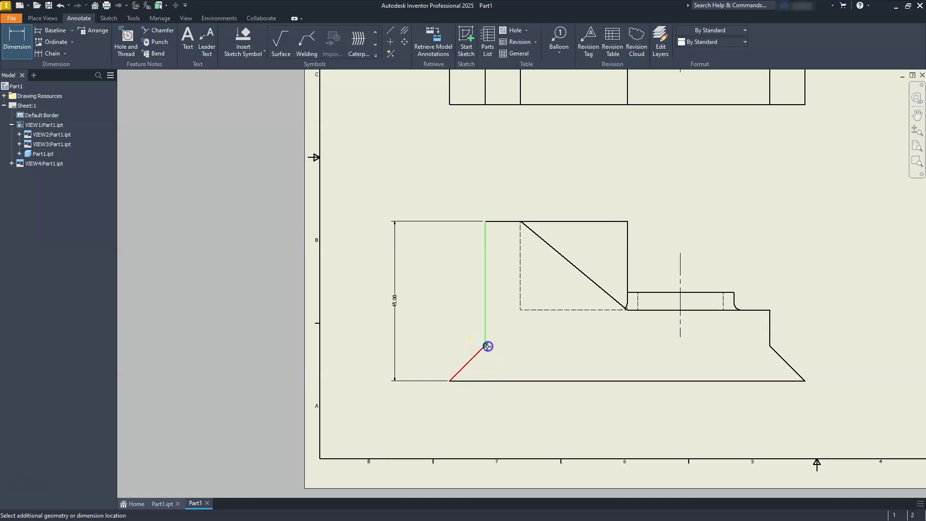
pyautogui.click(450, 382)
pyautogui.click(419, 361)
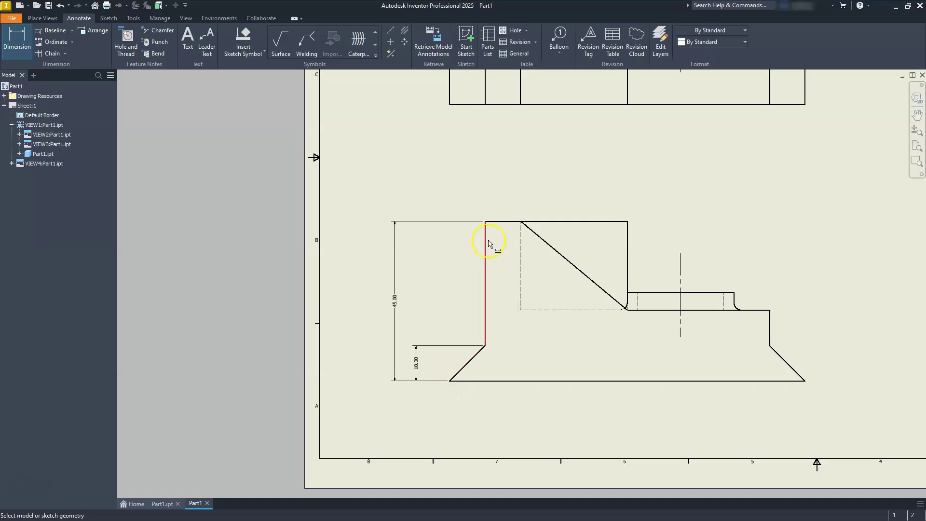
pyautogui.click(487, 223)
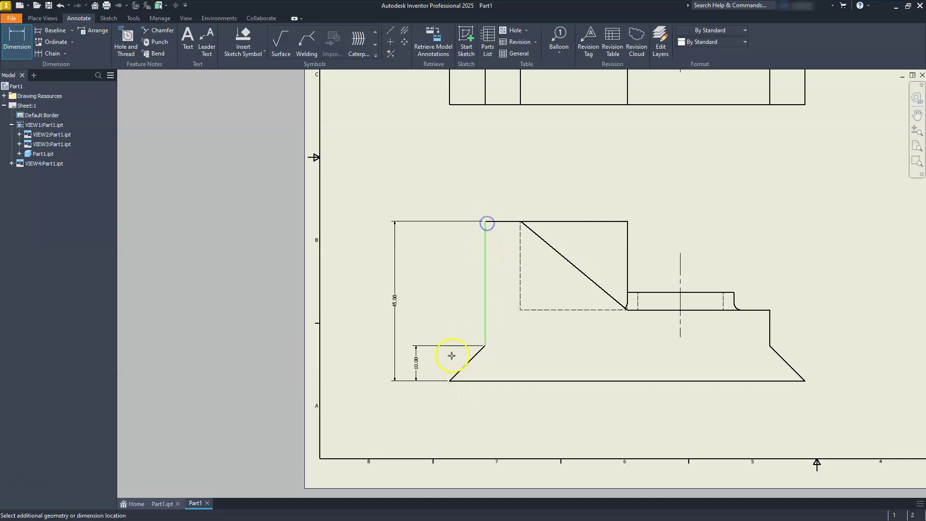
pyautogui.click(452, 381)
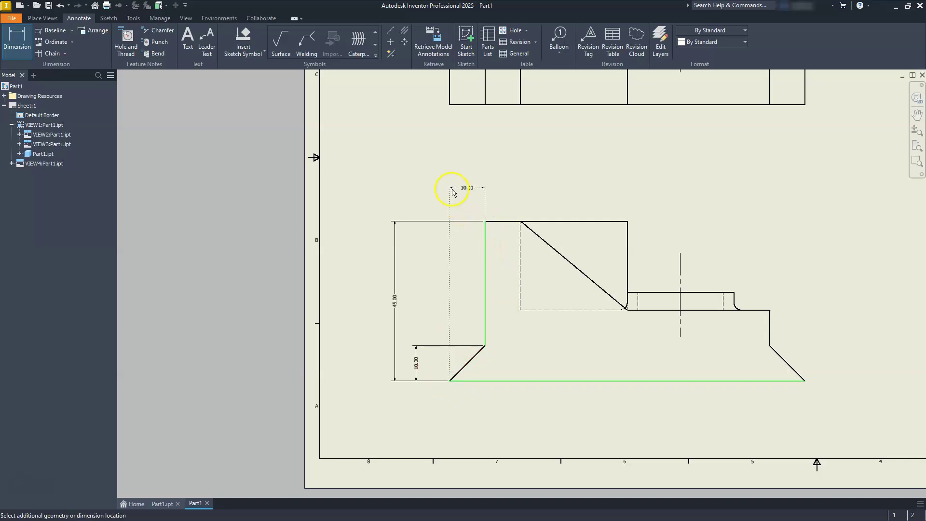
pyautogui.click(454, 193)
# Dimension the upper block's width and the distance from its left edge to the slope's start, both above the front view.
pyautogui.moveTo(590, 265); pyautogui.dragTo(542, 330, button='middle')
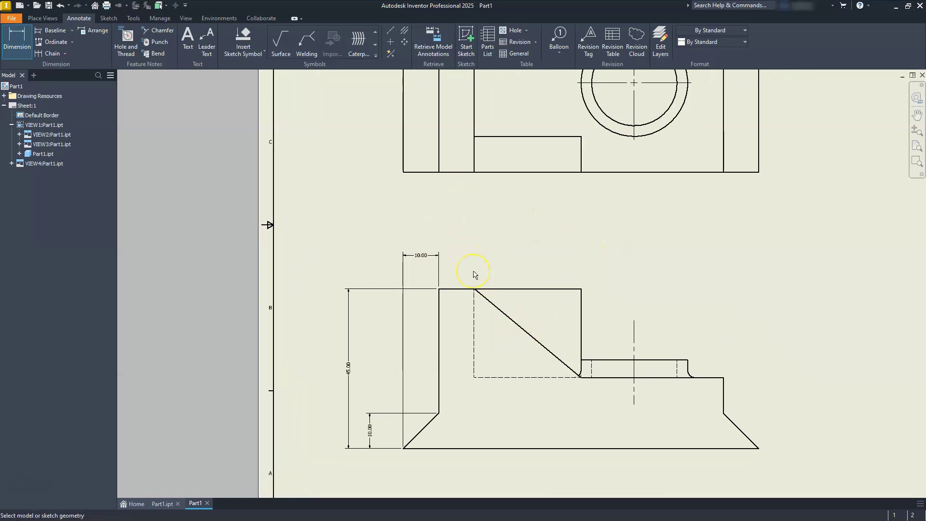
pyautogui.click(440, 289)
pyautogui.click(581, 289)
pyautogui.click(511, 255)
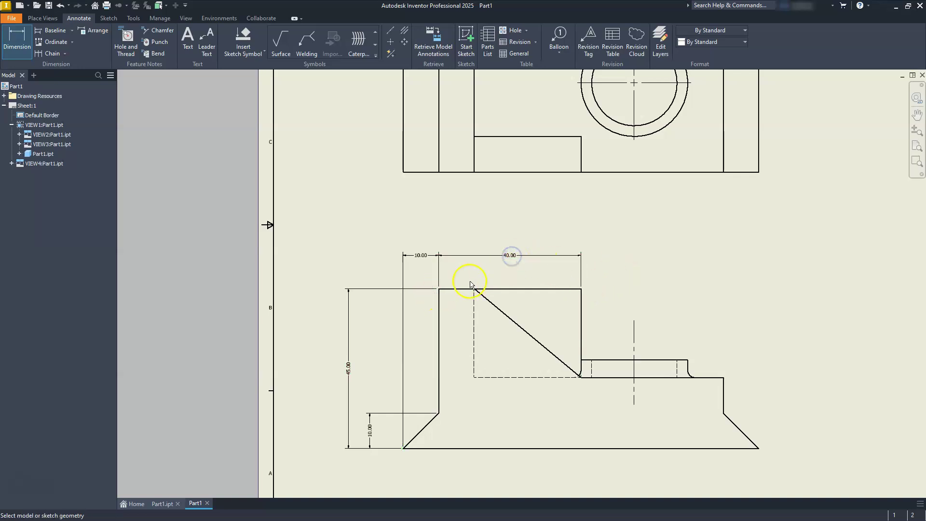
pyautogui.click(439, 292)
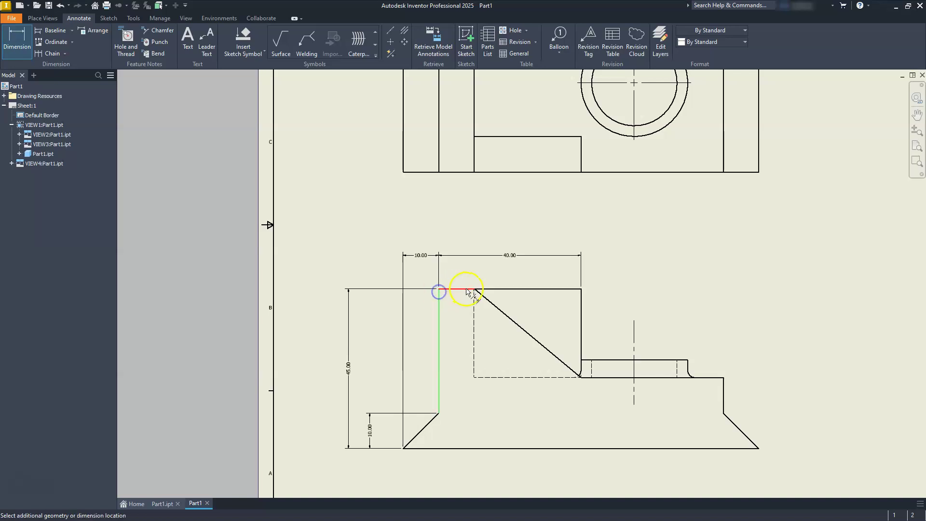
pyautogui.click(477, 292)
pyautogui.click(467, 272)
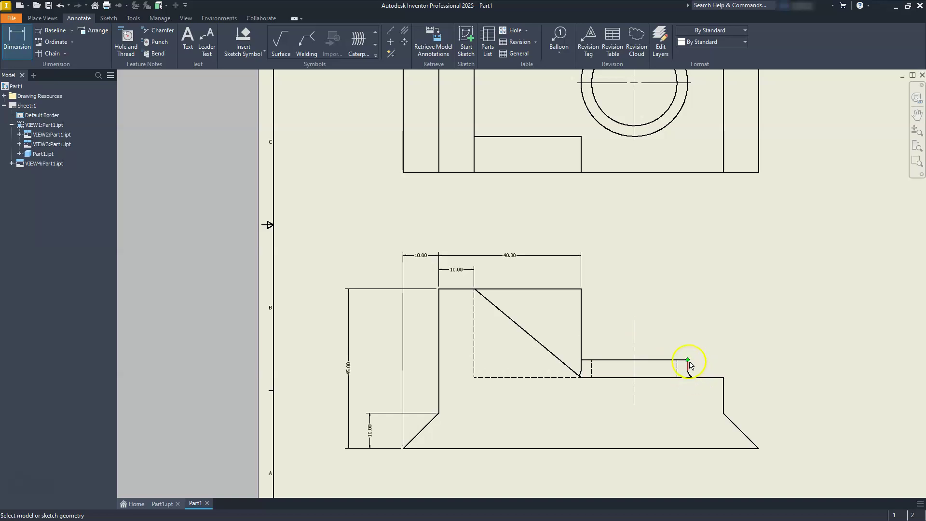
# Dimension the horizontal width of the front view's right bevel, placing the dimension above the outline.
pyautogui.click(725, 379)
pyautogui.click(760, 449)
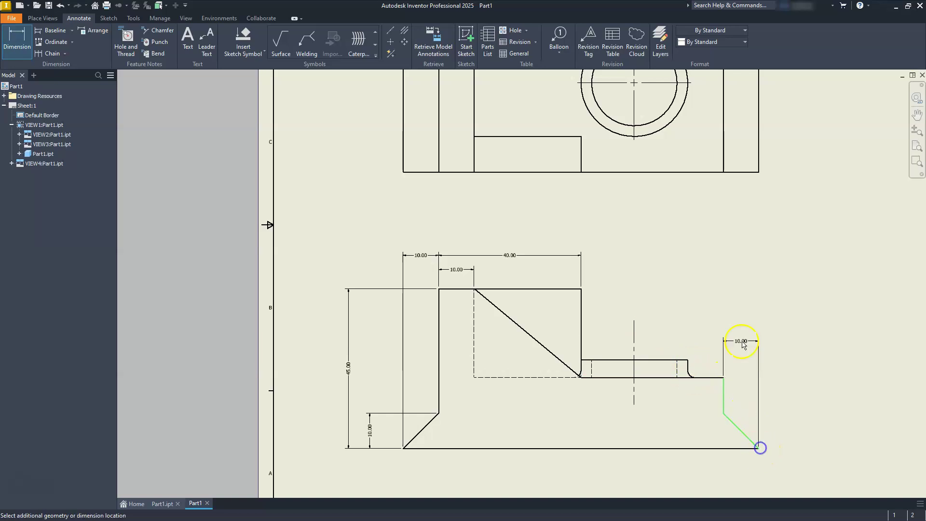
pyautogui.click(732, 259)
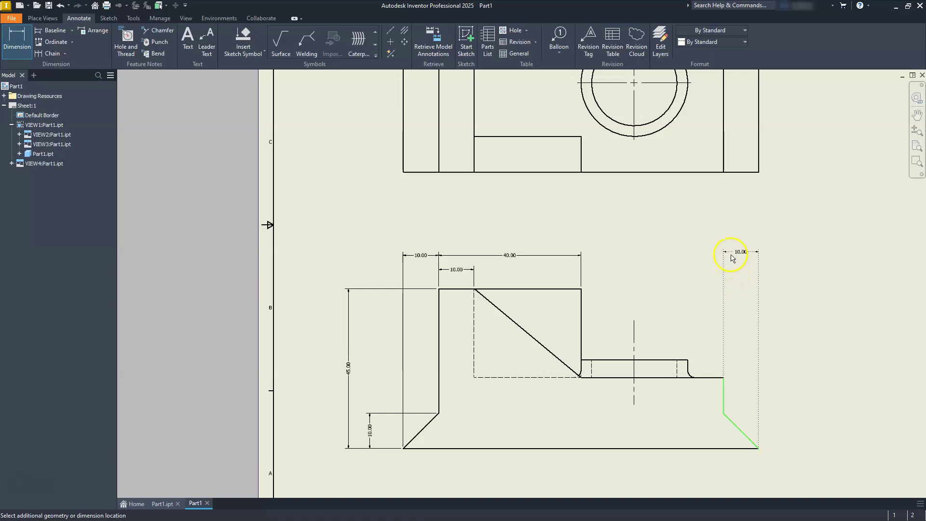
pyautogui.click(716, 346)
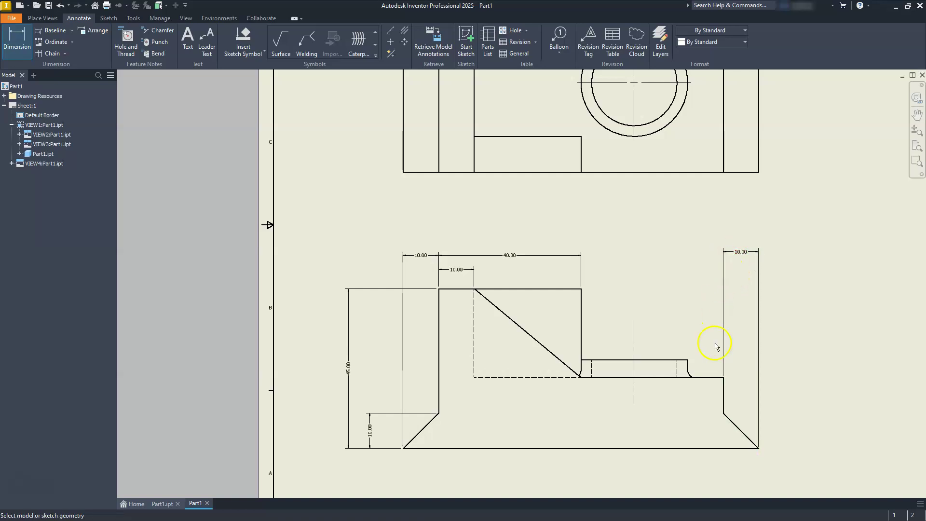
# Dimension the drop from the block's top to the ledge and the right bevel's height, both to the right of the front view.
pyautogui.click(724, 384)
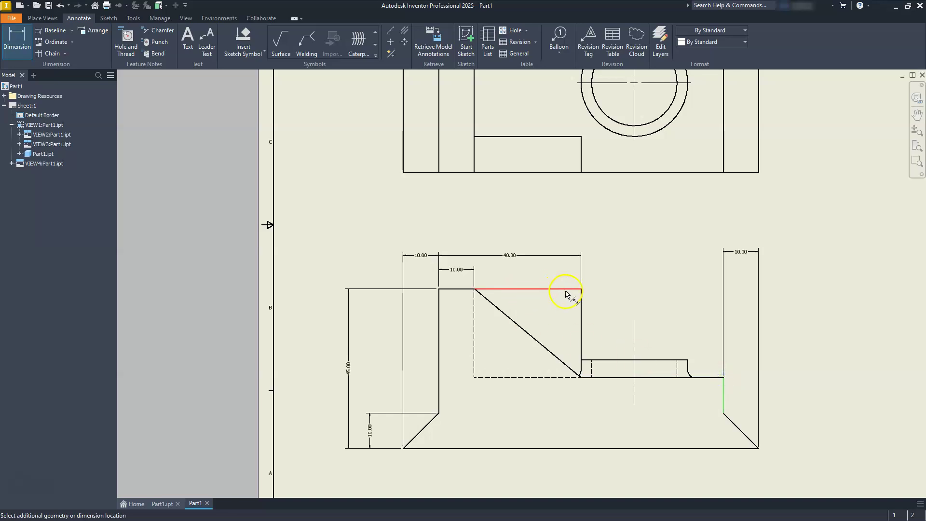
pyautogui.click(581, 293)
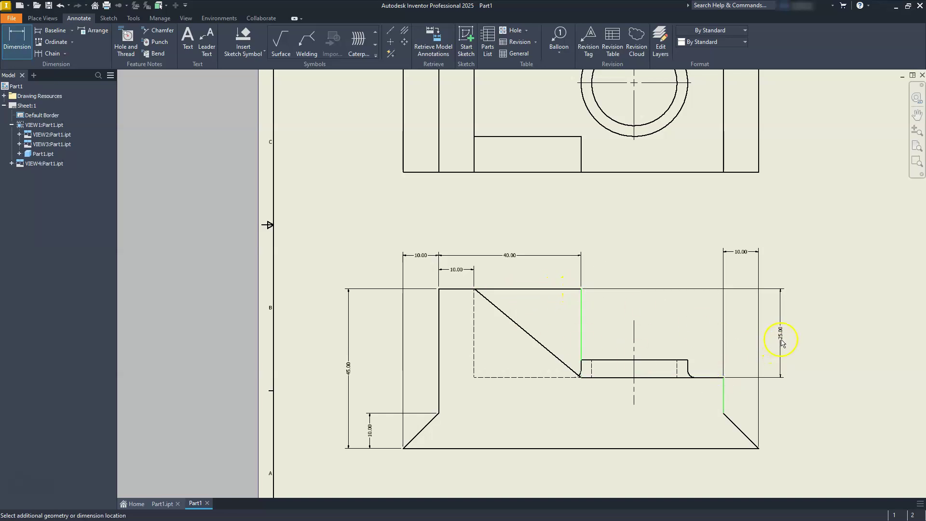
pyautogui.click(778, 343)
pyautogui.moveTo(776, 340)
pyautogui.mouseDown(button='middle')
pyautogui.moveTo(769, 349)
pyautogui.moveTo(692, 319)
pyautogui.mouseUp(button='middle')
pyautogui.click(629, 369)
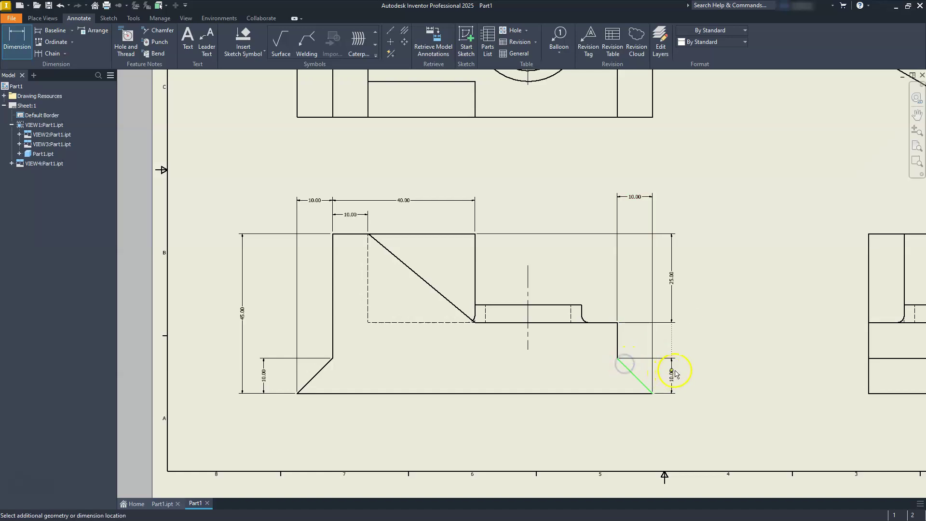
pyautogui.click(675, 374)
# Dimension the ring's height above the ledge in the side view, placing the dimension to the left of the outline.
pyautogui.moveTo(738, 368); pyautogui.dragTo(537, 392, button='middle')
pyautogui.click(706, 329)
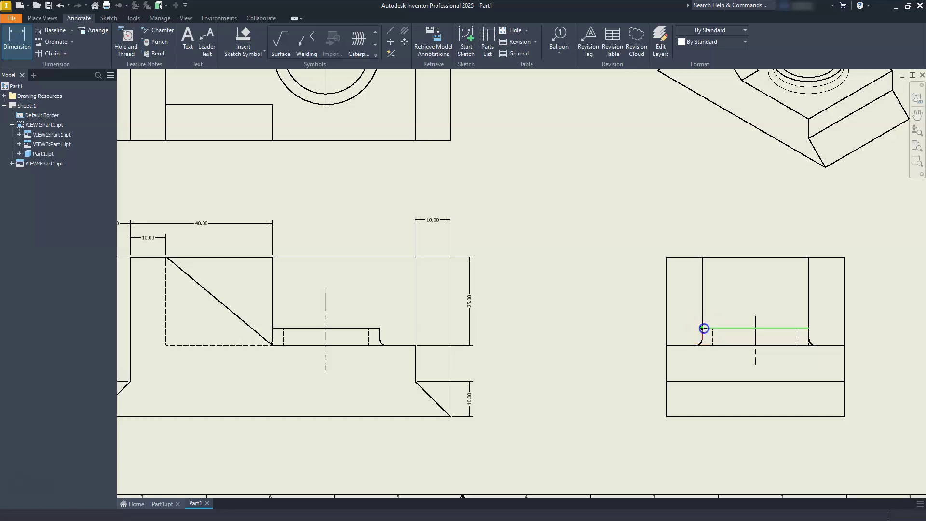
pyautogui.click(666, 345)
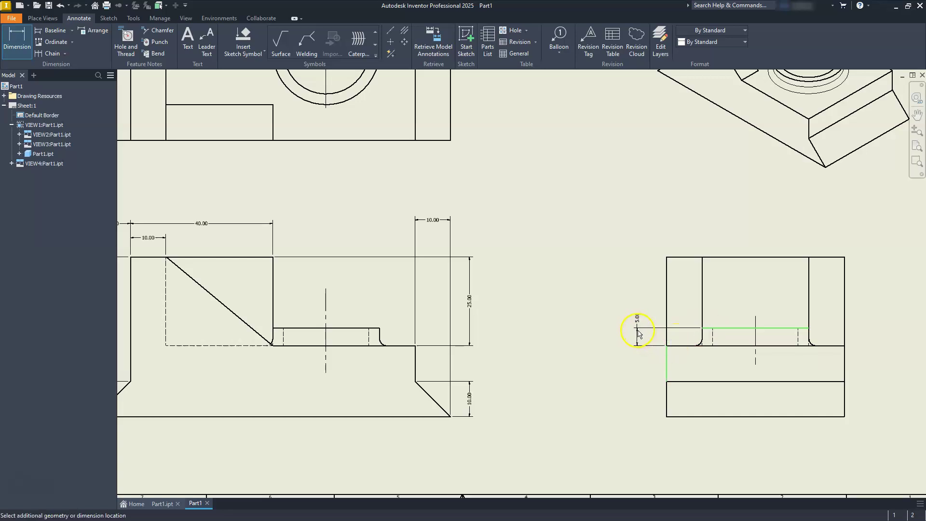
pyautogui.click(634, 331)
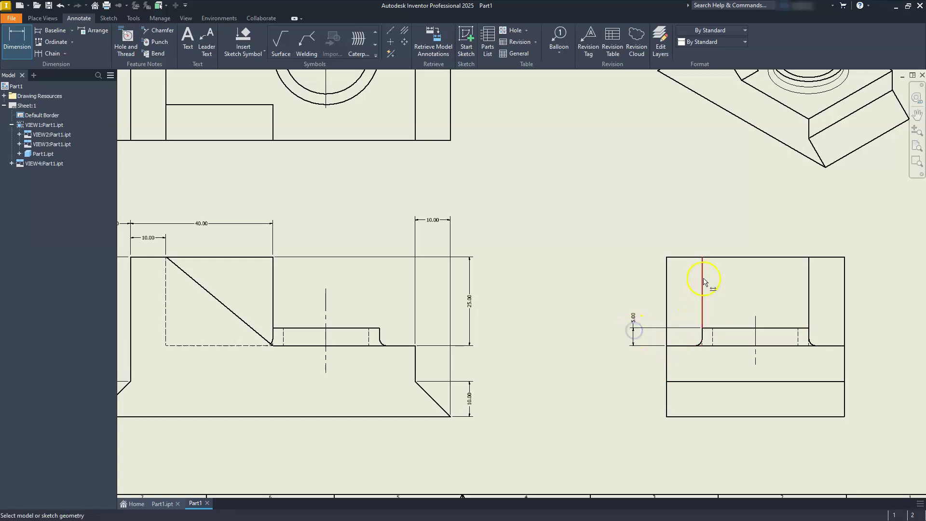
# Dimension the widths of the left and right strips at the side view's top edge, aligning both dimensions above the outline.
pyautogui.click(702, 259)
pyautogui.click(667, 259)
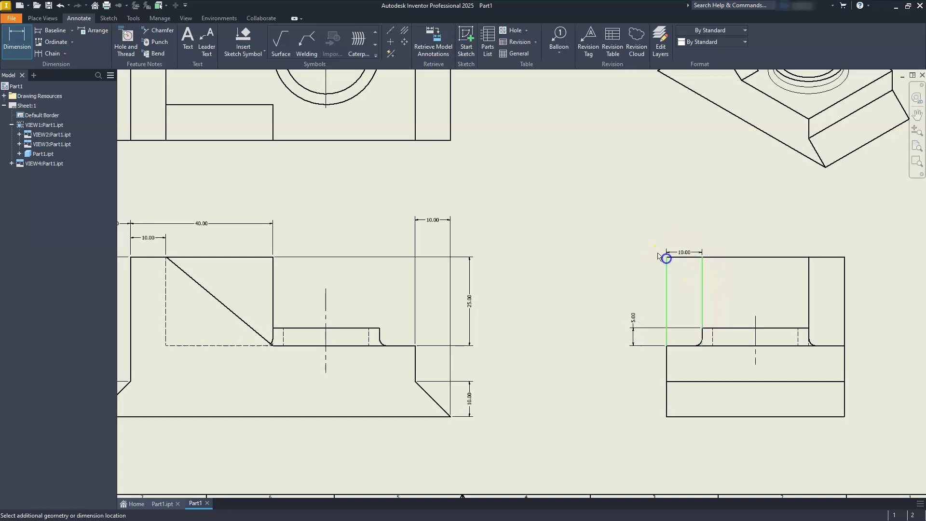
pyautogui.click(655, 232)
pyautogui.click(810, 261)
pyautogui.click(844, 259)
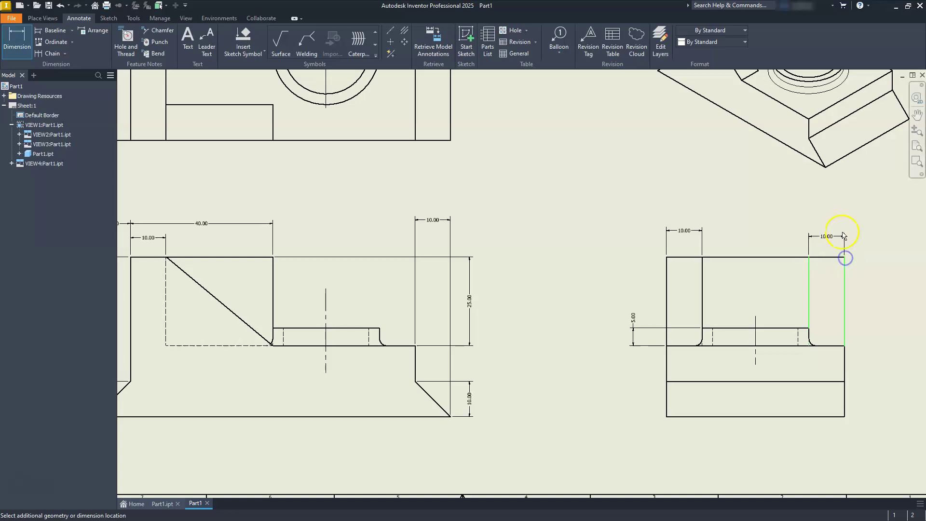
pyautogui.click(842, 231)
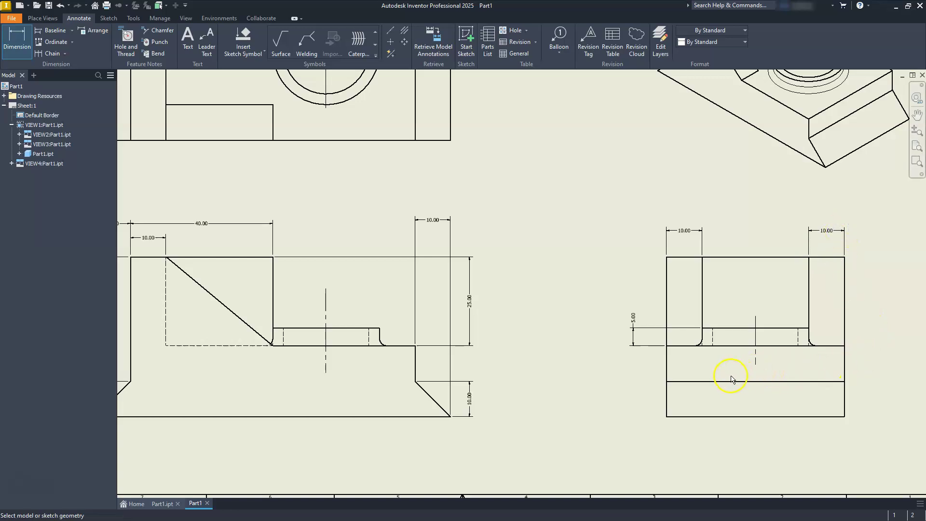
pyautogui.scroll(5, 807, 343)
pyautogui.click(821, 345)
pyautogui.moveTo(810, 303)
pyautogui.mouseDown(button='middle')
pyautogui.moveTo(819, 306)
pyautogui.moveTo(459, 391)
pyautogui.mouseUp(button='middle')
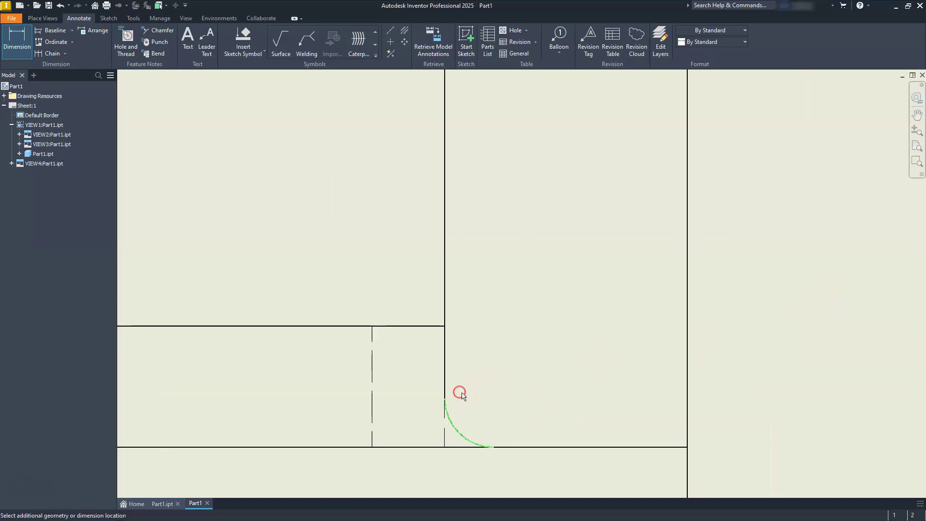
pyautogui.scroll(-5, 478, 390)
pyautogui.press('Escape')
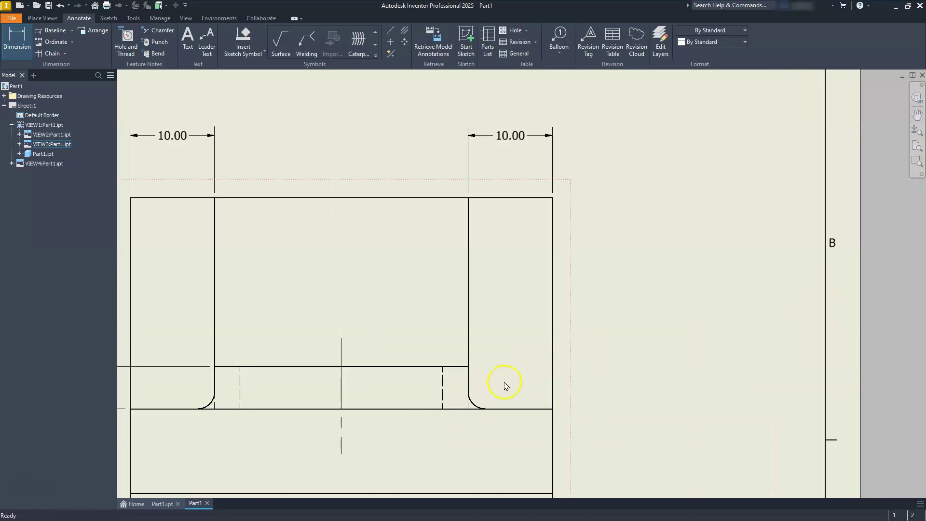
# Dimension the radius of the fillet at the ring's right base in the side view, placing the note up and to the right.
pyautogui.press('d')
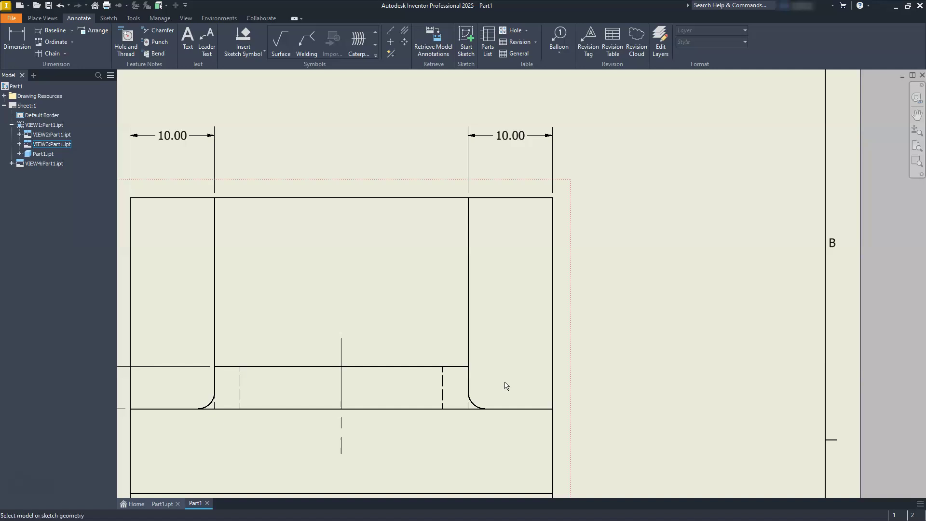
pyautogui.scroll(5, 472, 394)
pyautogui.click(457, 425)
pyautogui.scroll(-8, 472, 420)
pyautogui.scroll(4, 480, 414)
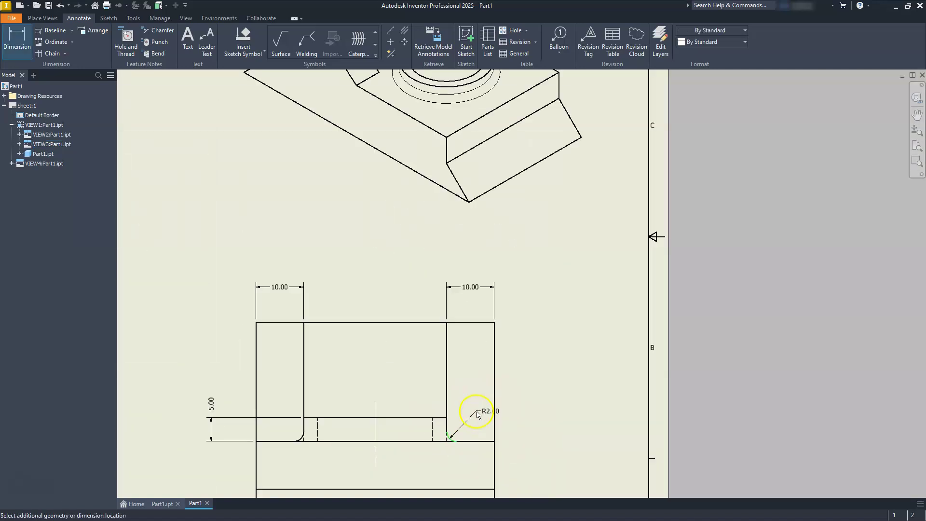
pyautogui.click(502, 393)
# Dimension the part's overall length in the top view between its outer vertical edges, placing the dimension above the outline.
pyautogui.moveTo(445, 403); pyautogui.dragTo(647, 331, button='middle')
pyautogui.scroll(-3, 637, 348)
pyautogui.scroll(-3, 558, 306)
pyautogui.scroll(2, 610, 331)
pyautogui.scroll(3, 494, 265)
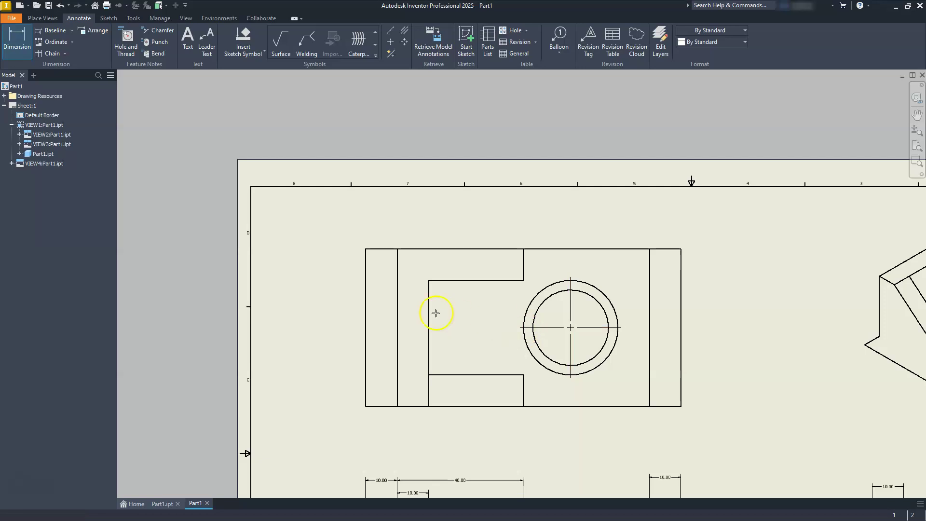
pyautogui.click(367, 271)
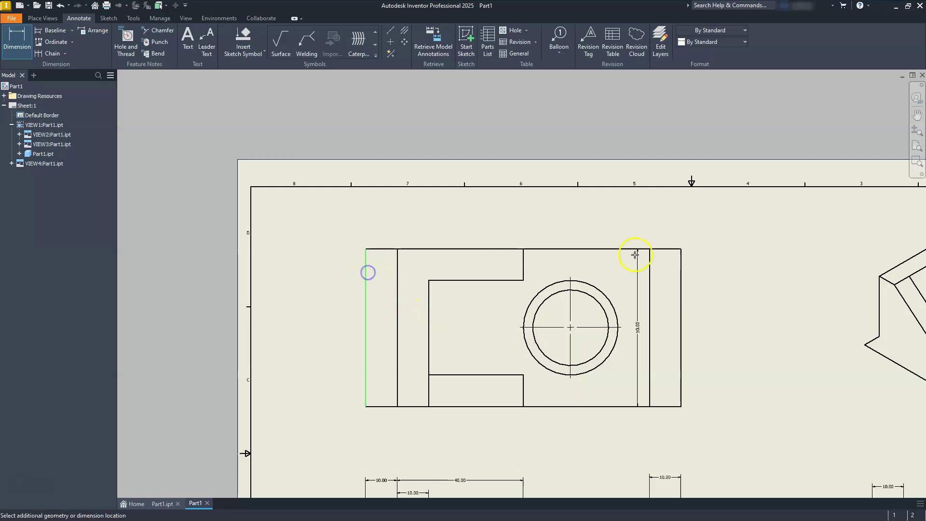
pyautogui.click(682, 268)
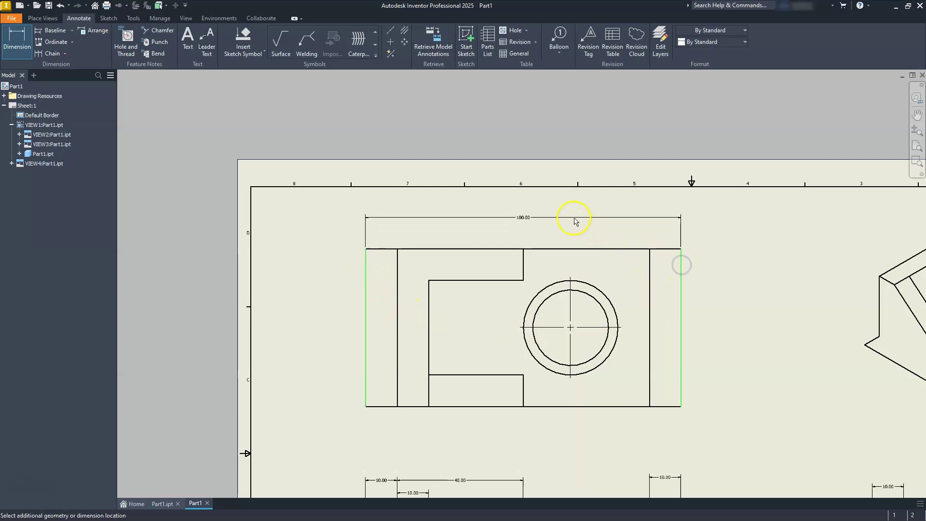
pyautogui.click(572, 214)
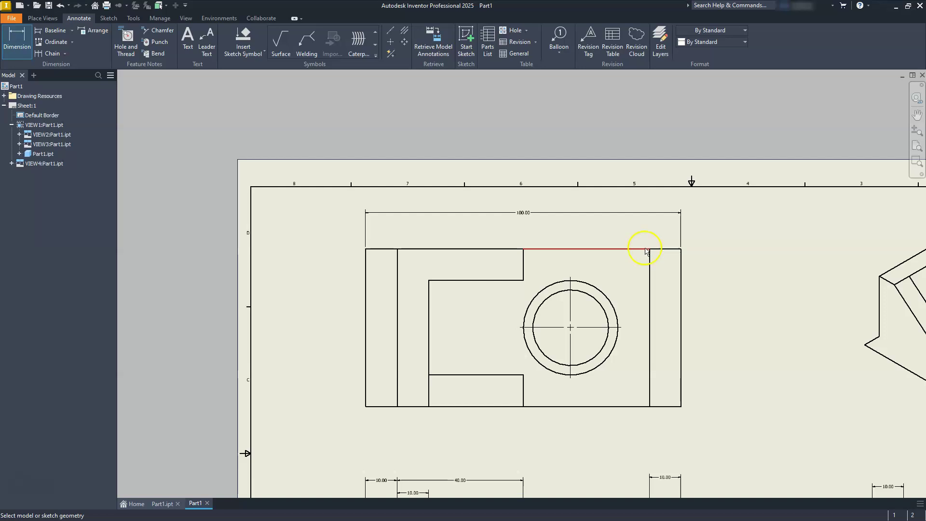
pyautogui.press('Escape')
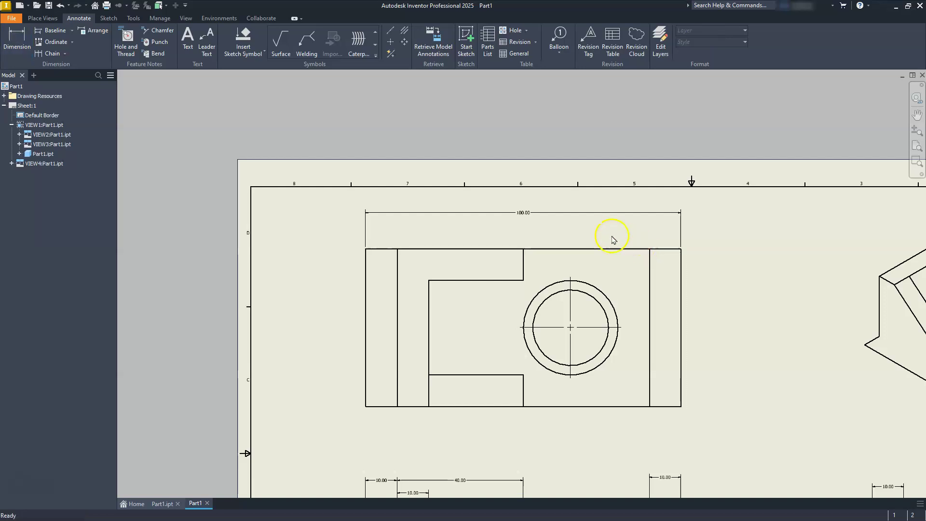
pyautogui.doubleClick(555, 216)
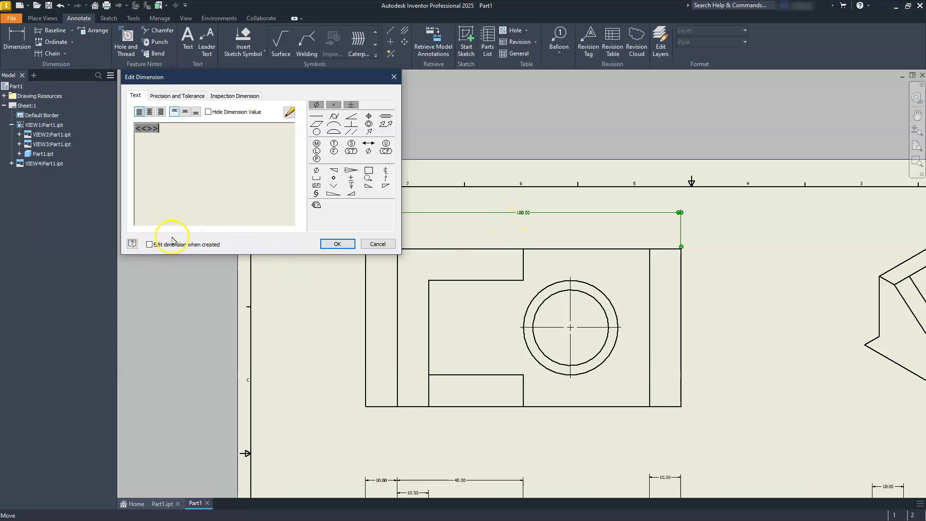
pyautogui.click(378, 244)
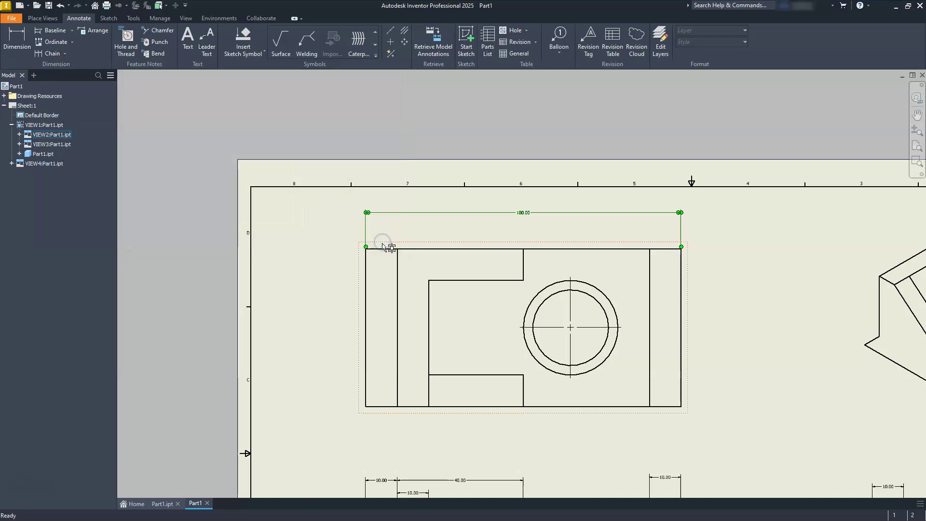
# Dimension the horizontal distance from the ring's center mark to the top view's right edge, placing it above the outline below the overall length.
pyautogui.scroll(3, 597, 279)
pyautogui.press('d')
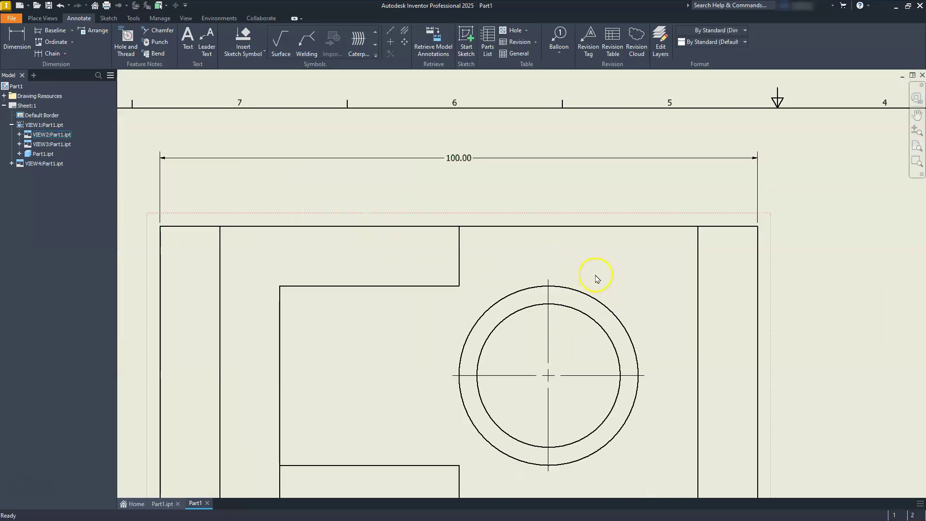
pyautogui.click(549, 280)
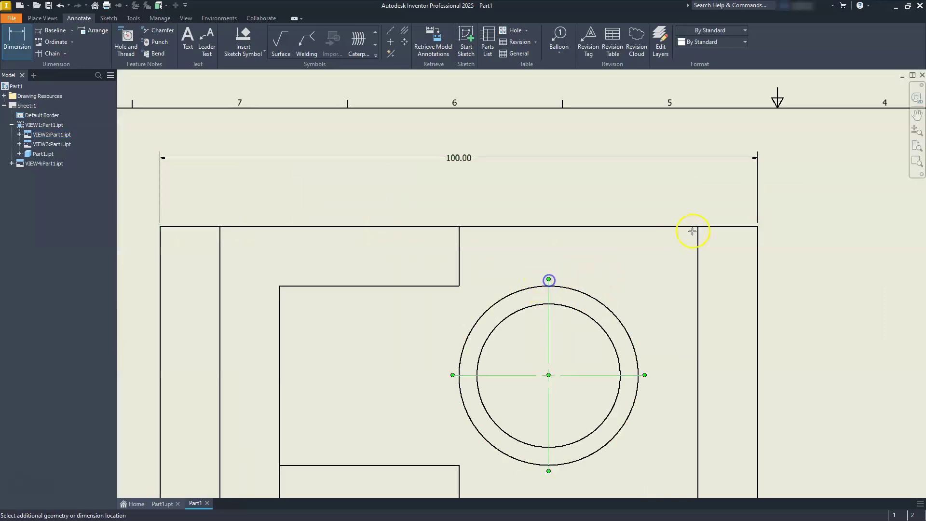
pyautogui.click(758, 234)
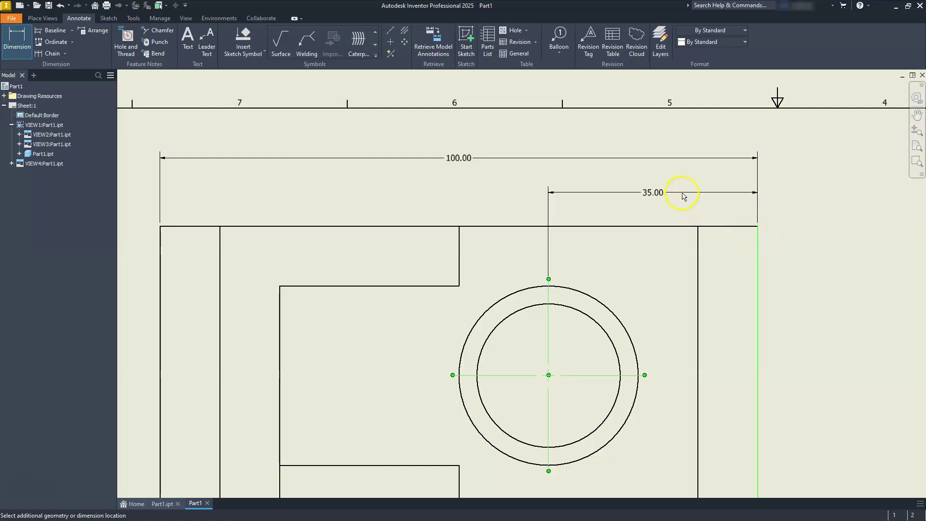
pyautogui.click(681, 188)
# Dimension the full length of the top view's right vertical edge, placing the dimension to the right of the outline.
pyautogui.moveTo(767, 337); pyautogui.dragTo(621, 255, button='middle')
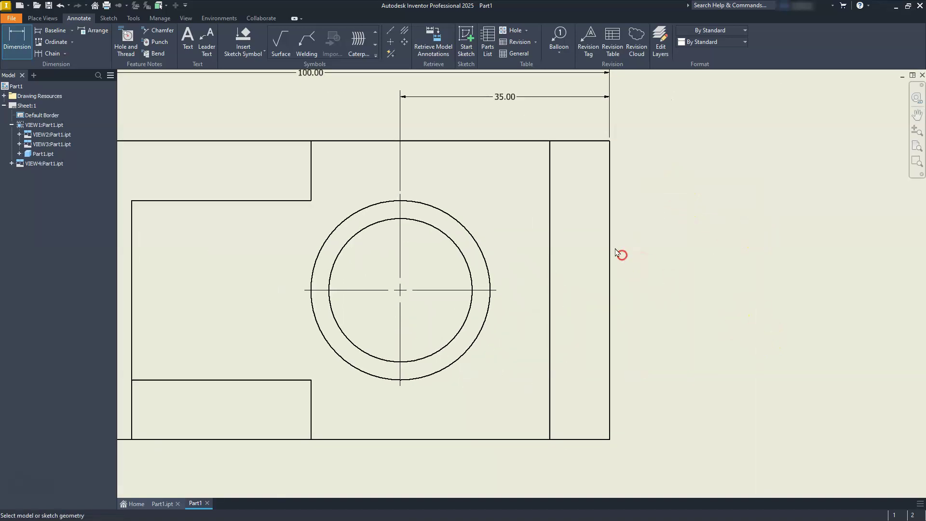
pyautogui.click(610, 308)
pyautogui.click(702, 282)
# Dimension the vertical distance from the ring's center mark to the top view's upper right corner, placing it inside the overall depth dimension.
pyautogui.click(498, 291)
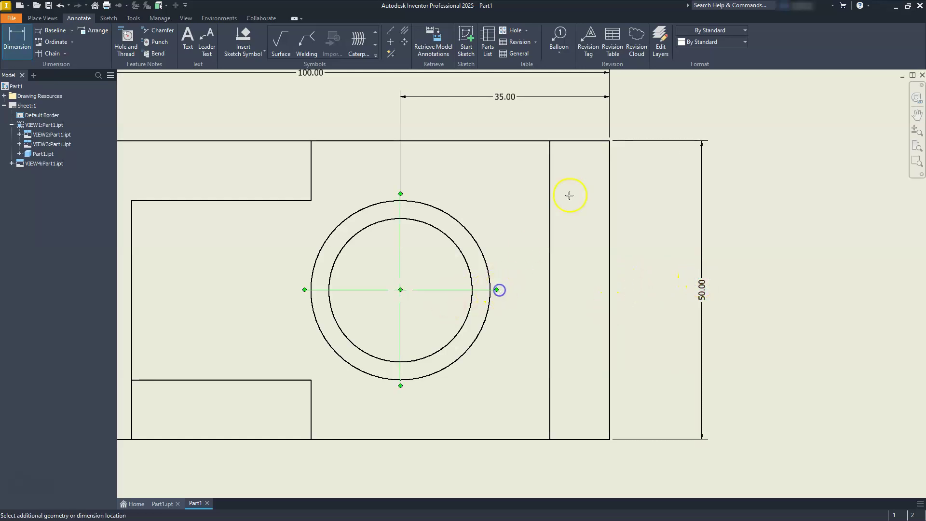
pyautogui.click(611, 146)
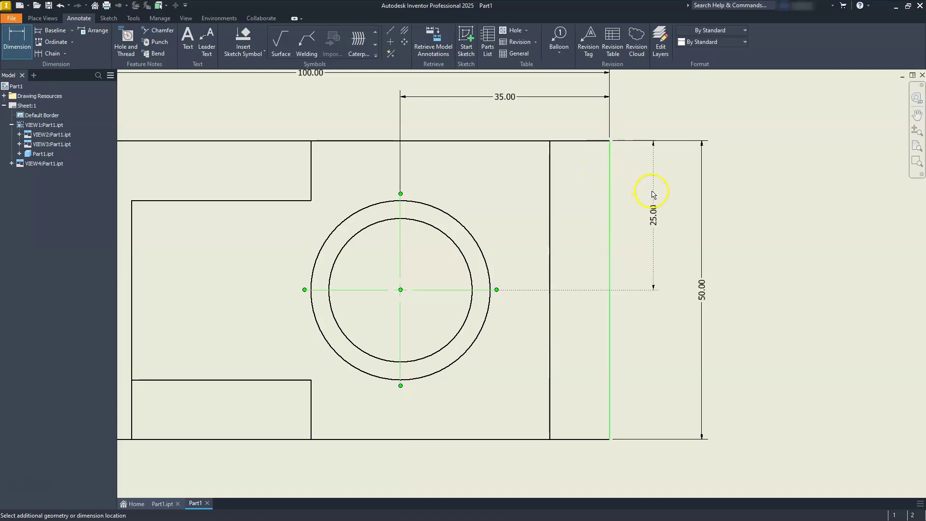
pyautogui.click(654, 194)
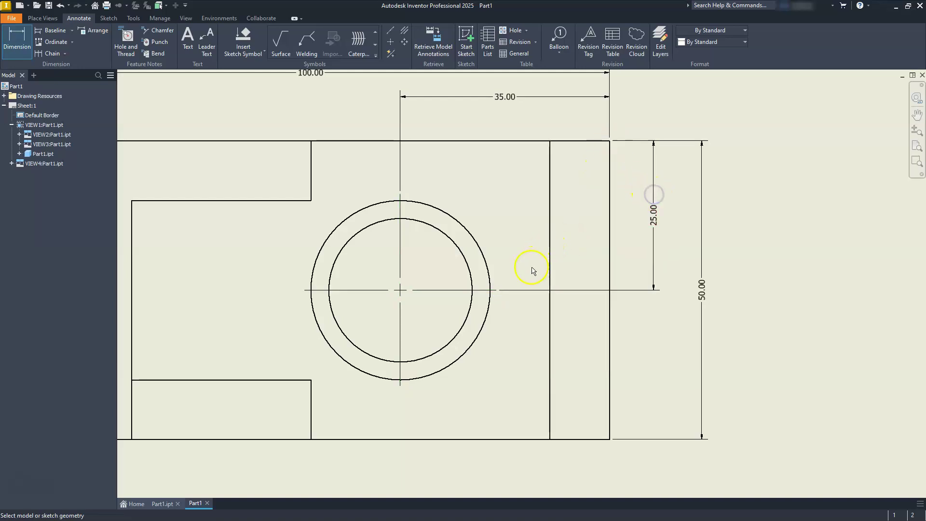
# Dimension the ring's outer circle in the top view, placing the leader down and to the right, below the outline.
pyautogui.scroll(-2, 533, 269)
pyautogui.click(493, 320)
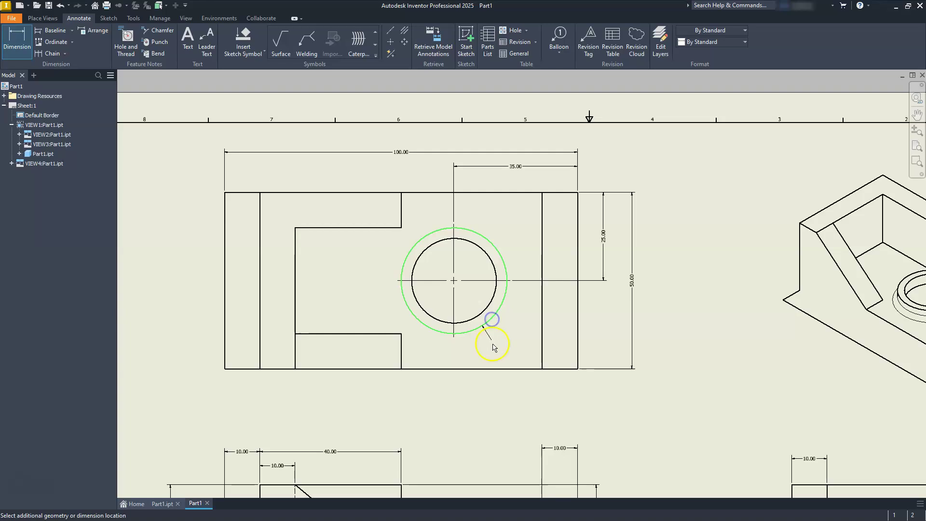
pyautogui.click(515, 391)
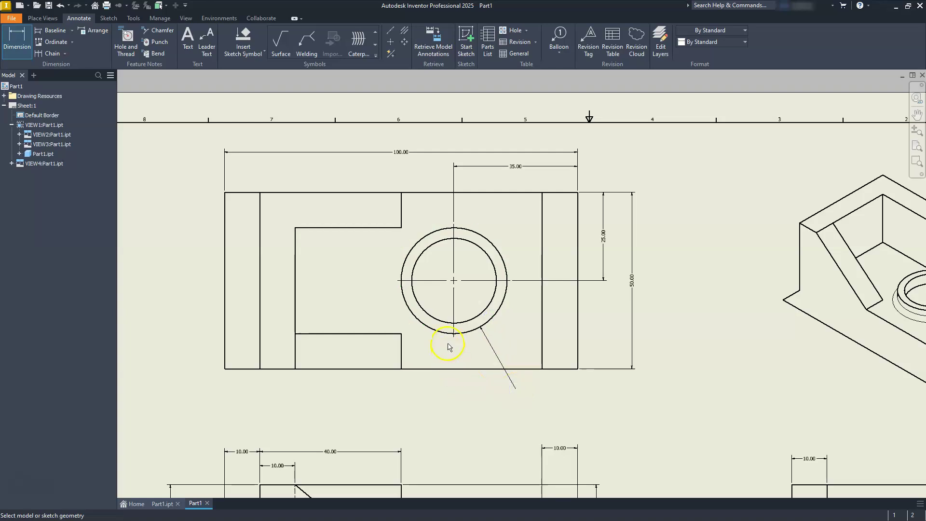
pyautogui.scroll(3, 478, 367)
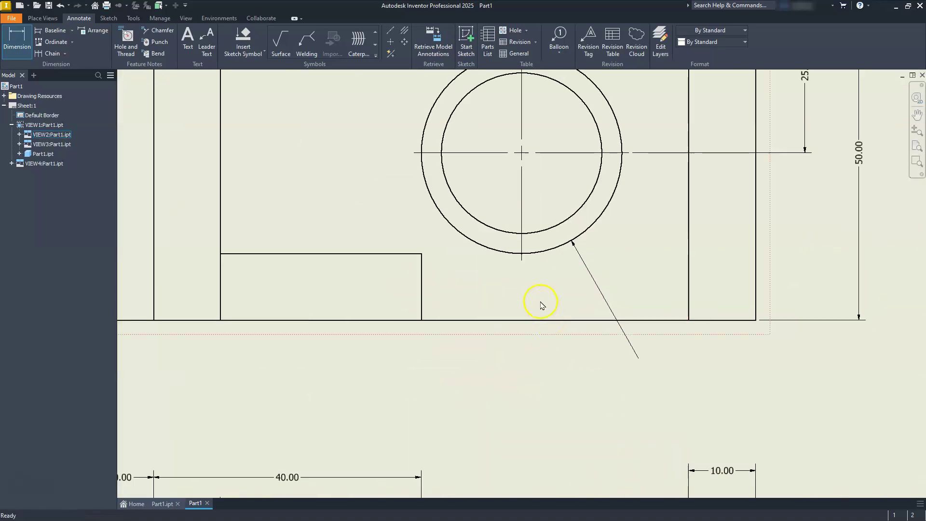
pyautogui.press('Escape')
# Dimension the ring's inner circle in the top view, placing the leader down and to the left, below the outline.
pyautogui.press('d')
pyautogui.click(502, 232)
pyautogui.scroll(-5, 431, 366)
pyautogui.scroll(3, 444, 368)
pyautogui.moveTo(445, 368); pyautogui.dragTo(543, 324, button='middle')
pyautogui.scroll(-2, 542, 323)
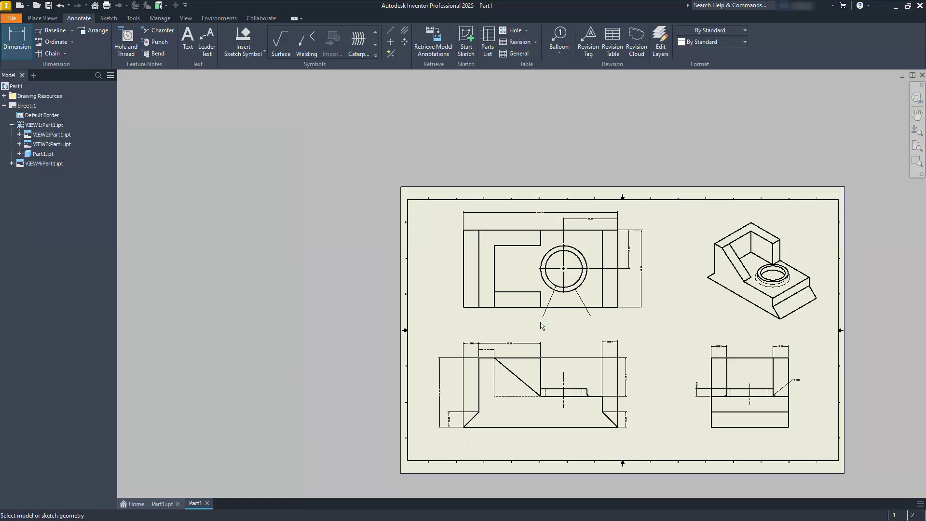
pyautogui.scroll(7, 546, 321)
pyautogui.press('Escape')
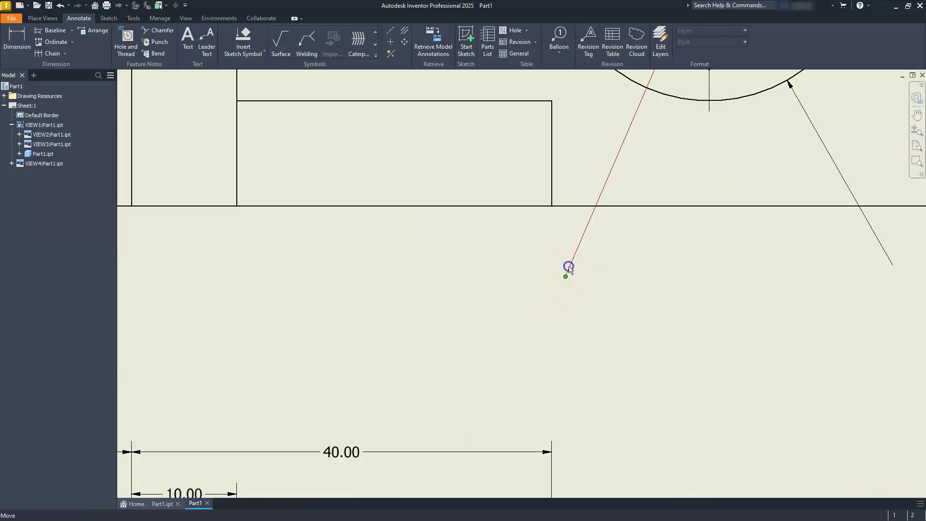
pyautogui.scroll(-5, 543, 285)
pyautogui.moveTo(544, 284)
pyautogui.mouseDown(button='middle')
pyautogui.moveTo(539, 302)
pyautogui.moveTo(482, 265)
pyautogui.mouseUp(button='middle')
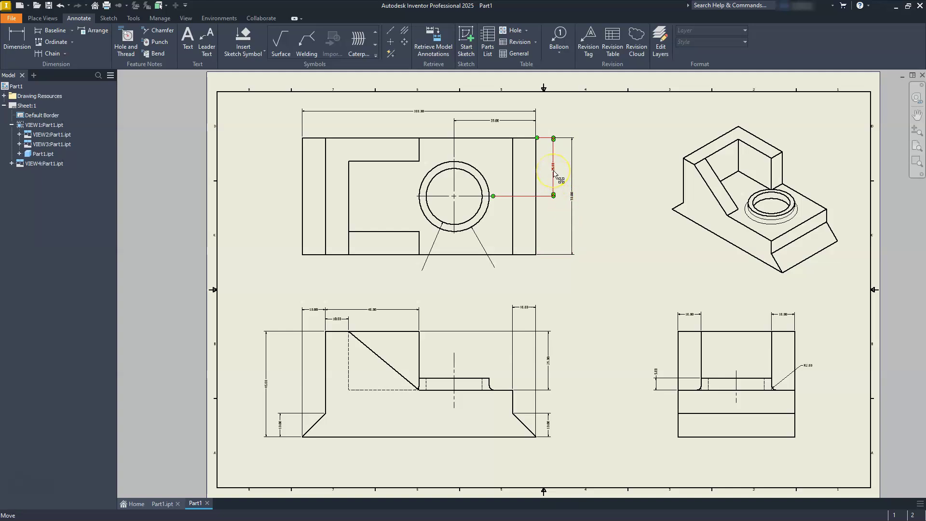
# Open the Style and Standard Editor and select the Default - mm (ANSI) dimension style for editing.
pyautogui.click(160, 19)
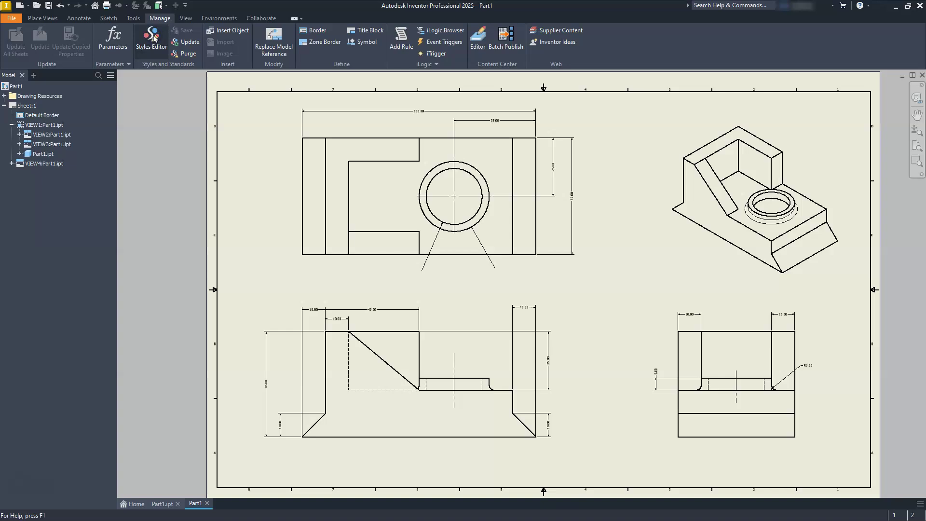
pyautogui.click(153, 36)
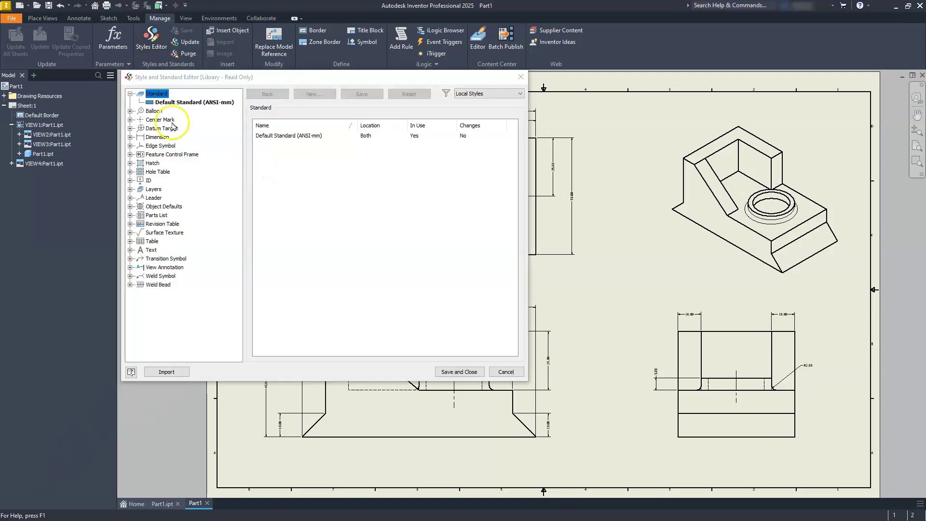
pyautogui.moveTo(252, 82); pyautogui.dragTo(448, 138)
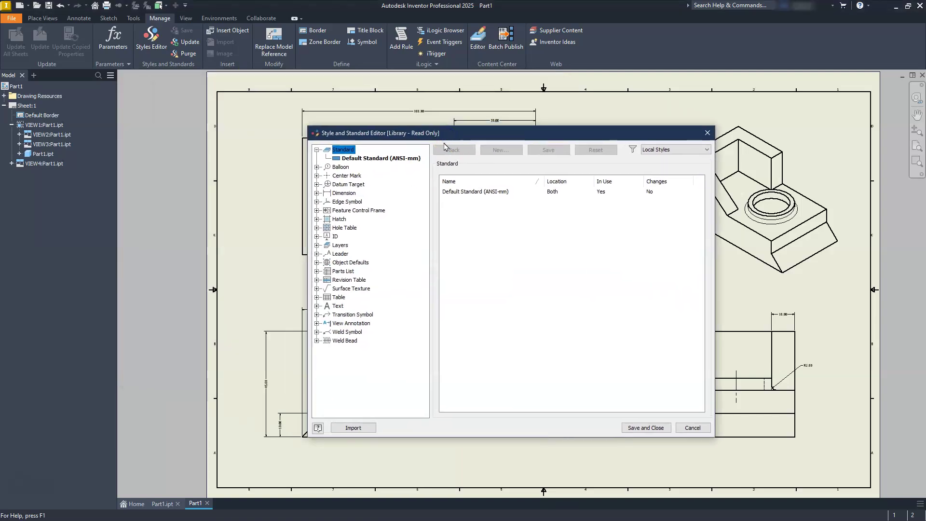
pyautogui.click(317, 193)
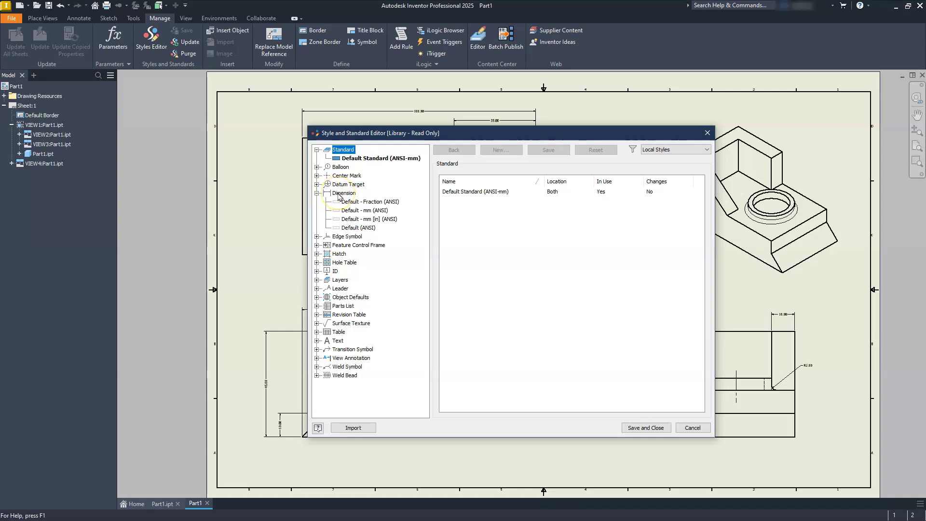
pyautogui.click(356, 228)
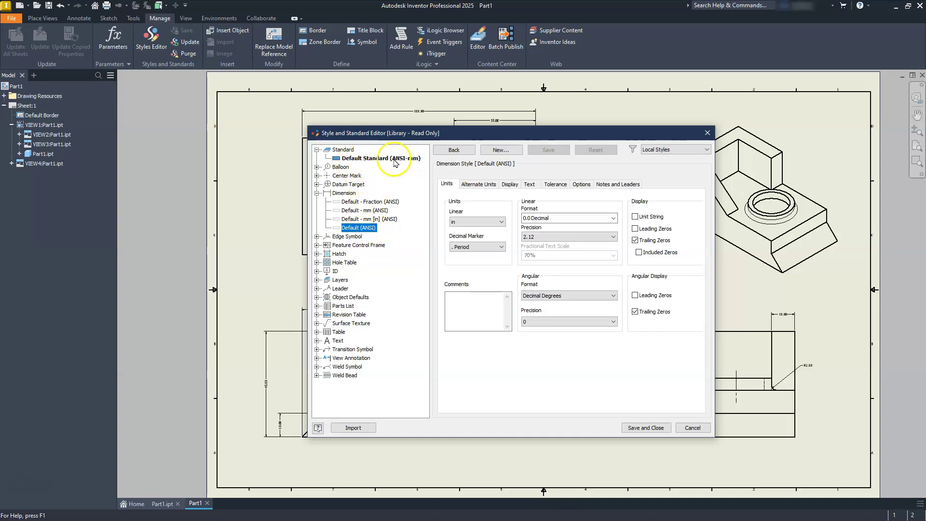
pyautogui.click(363, 211)
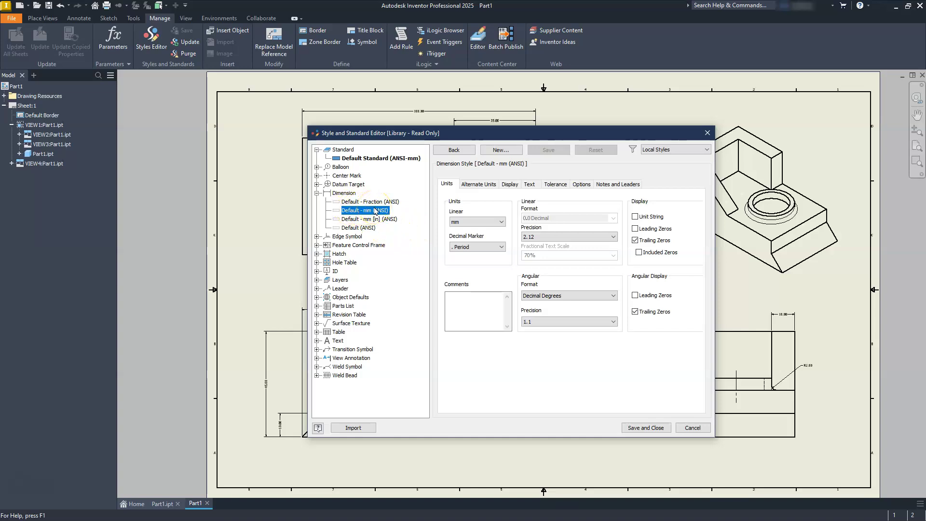
# Turn off trailing zeros for linear dimensions in the Default - mm (ANSI) dimension style.
pyautogui.click(510, 185)
pyautogui.click(448, 185)
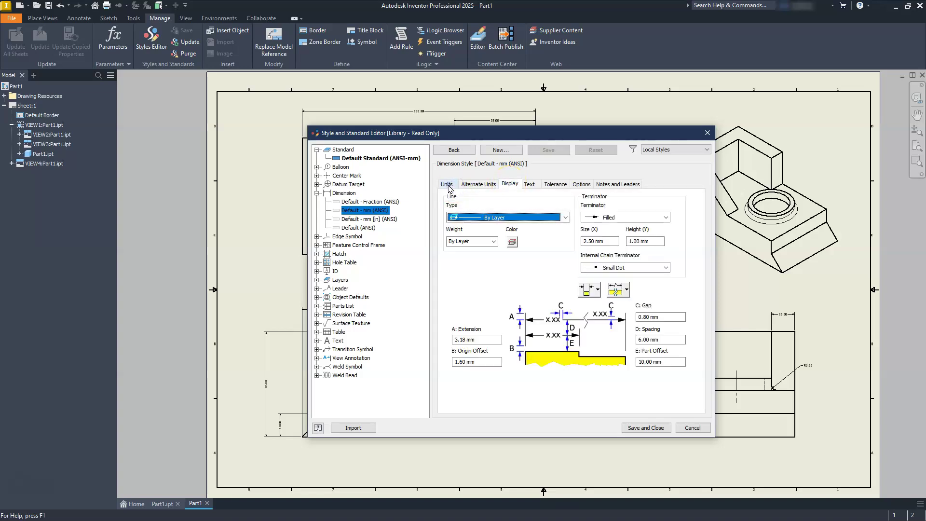
pyautogui.click(447, 185)
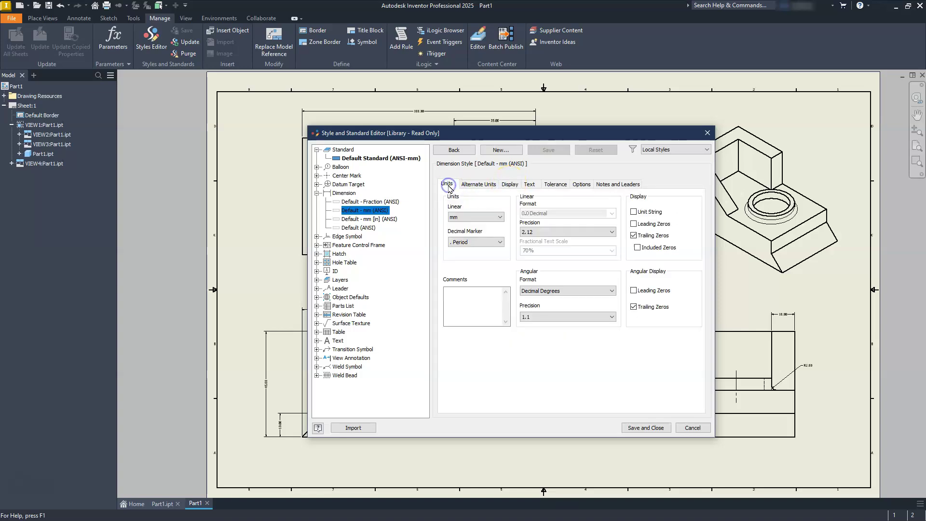
pyautogui.click(540, 233)
pyautogui.click(541, 235)
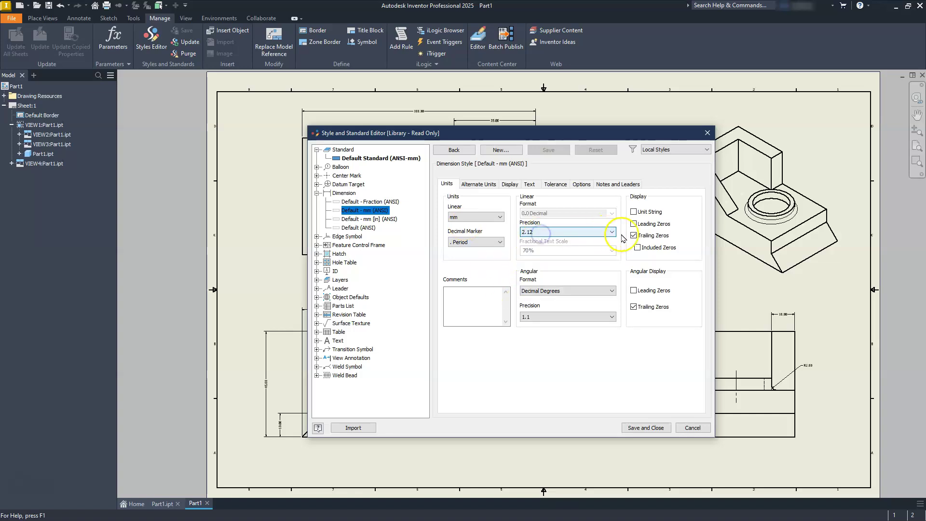
pyautogui.click(636, 237)
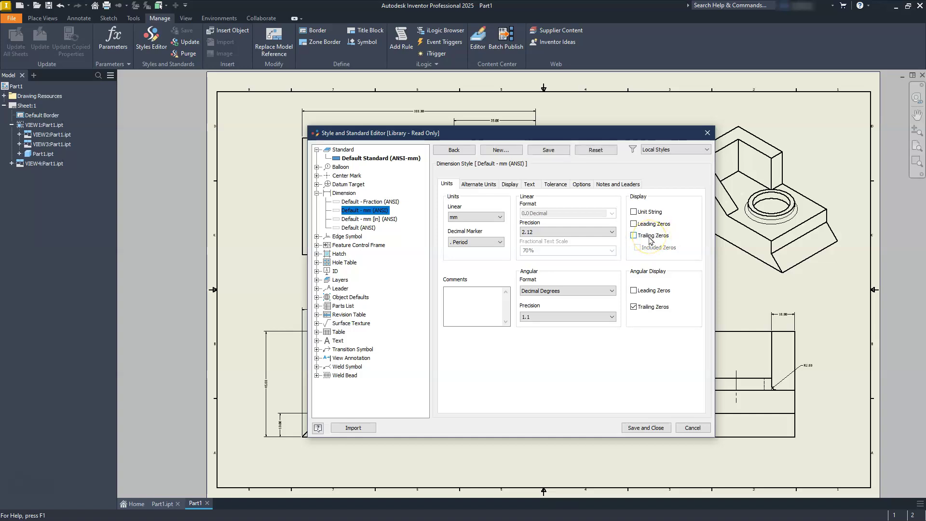
# Set the text of aligned and vertical linear dimensions to horizontal orientation, and save the dimension style changes.
pyautogui.click(510, 185)
pyautogui.click(511, 186)
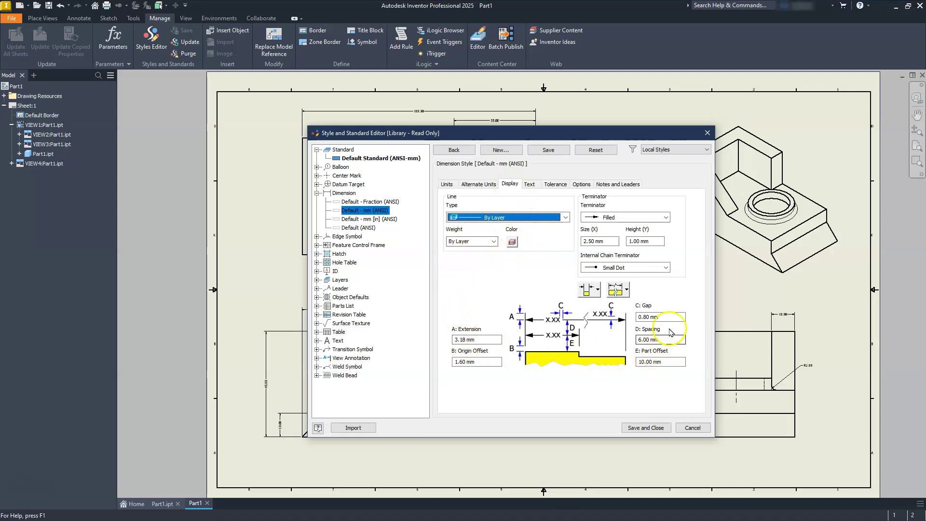
pyautogui.click(530, 185)
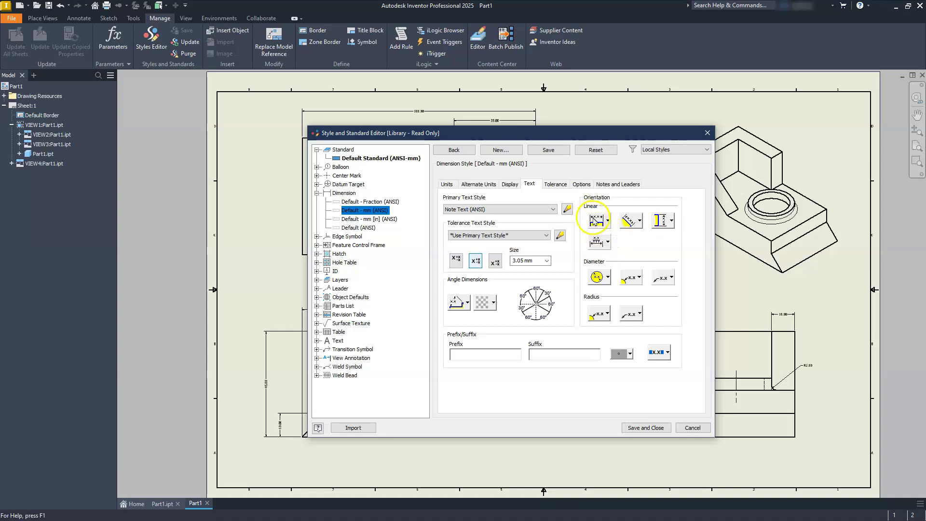
pyautogui.click(627, 219)
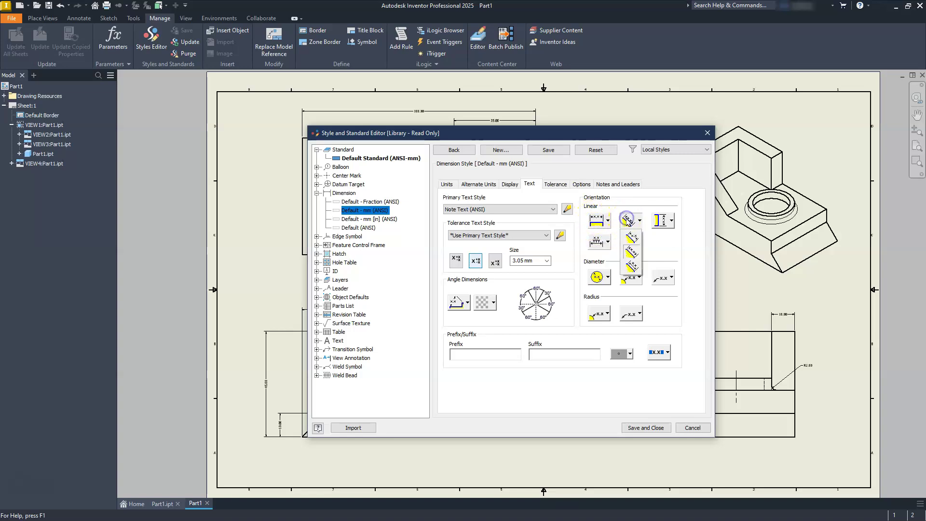
pyautogui.click(631, 237)
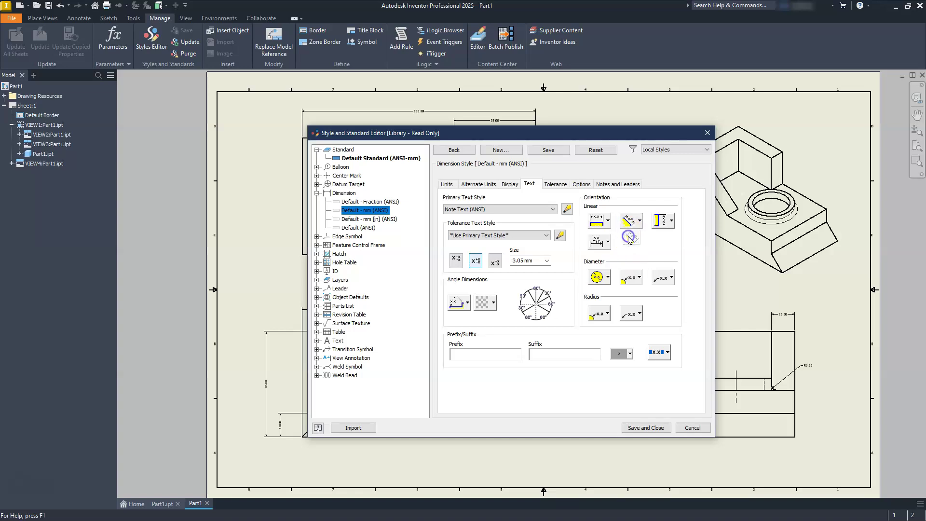
pyautogui.click(657, 223)
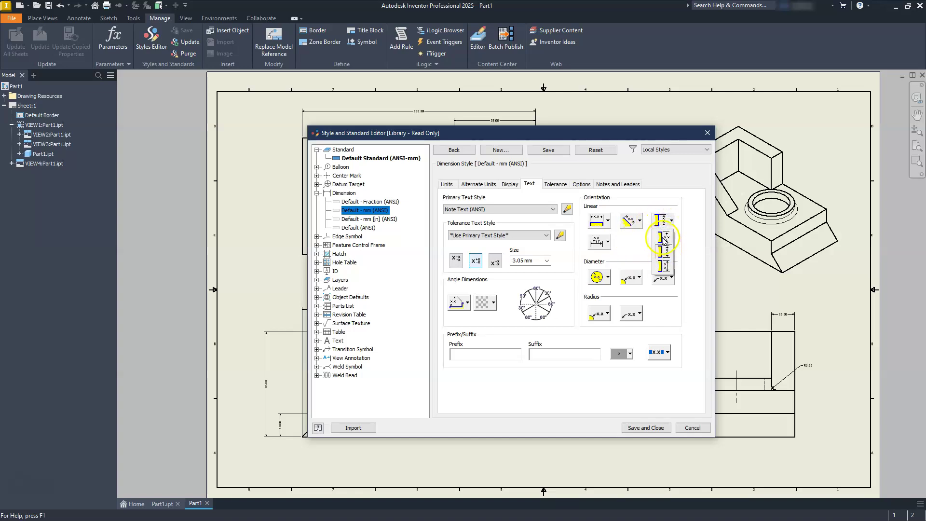
pyautogui.click(664, 239)
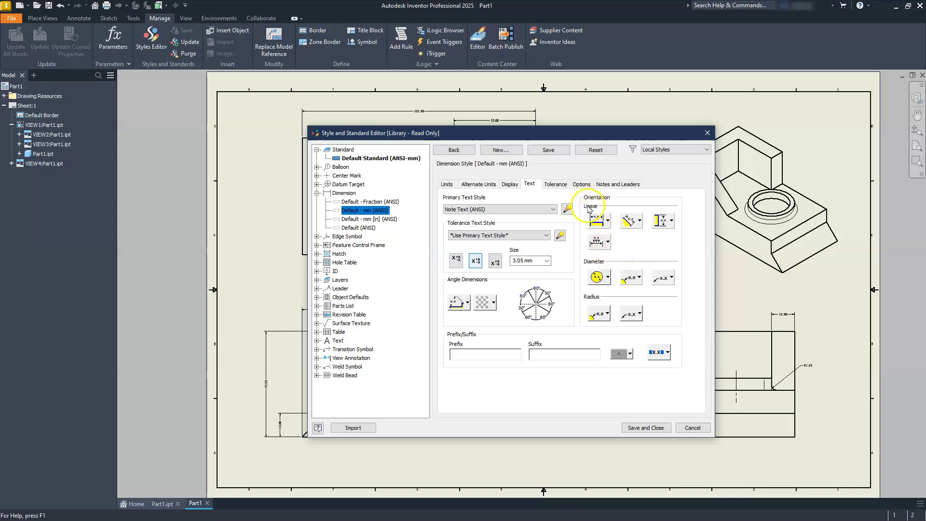
pyautogui.click(555, 184)
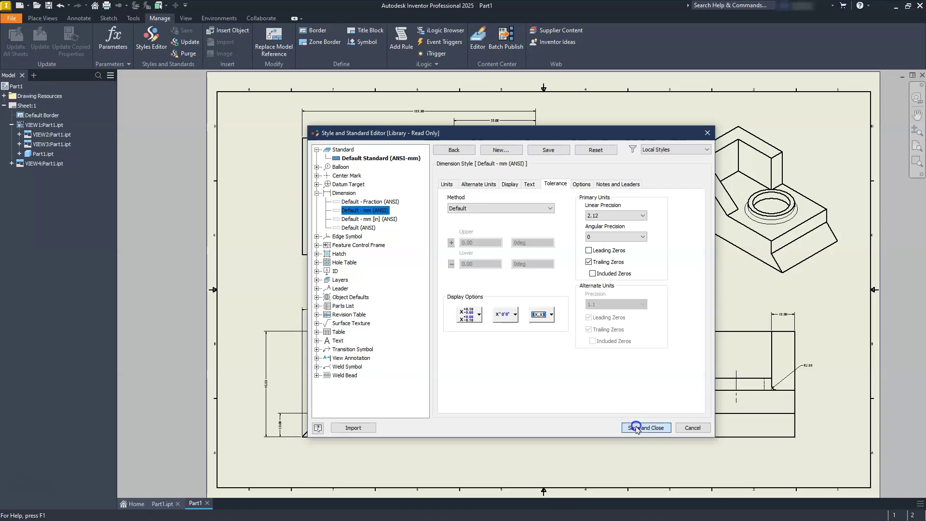
pyautogui.click(636, 428)
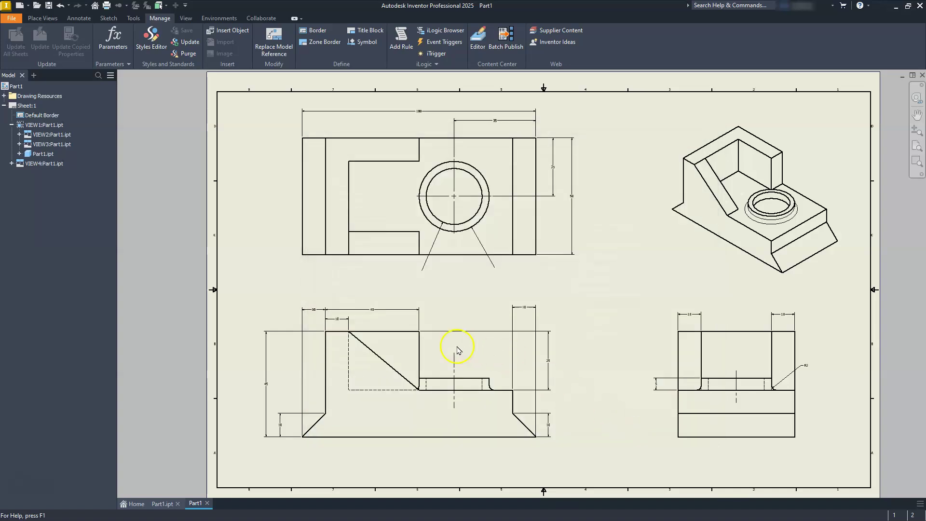
# Add another dimension to the ring's outer circle in the top view, placing its leader below the outline, right of the existing leaders.
pyautogui.scroll(8, 343, 337)
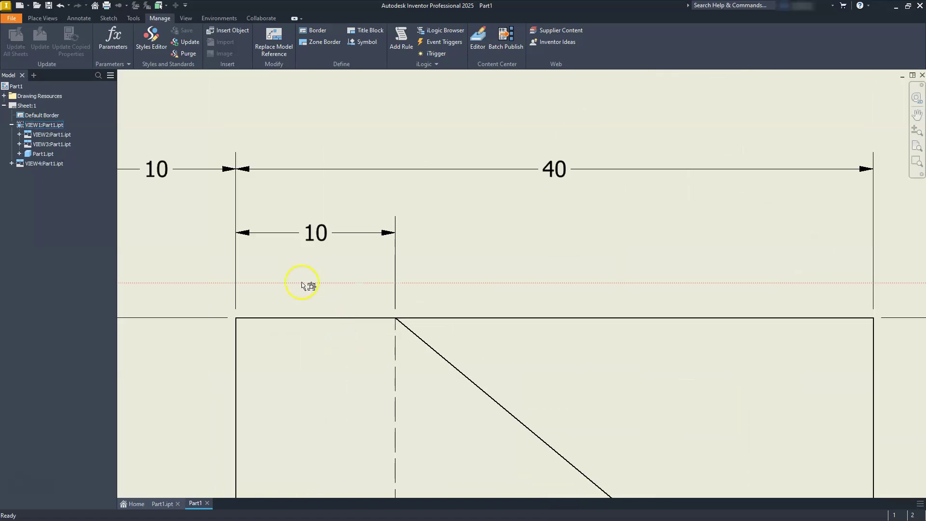
pyautogui.scroll(-10, 338, 294)
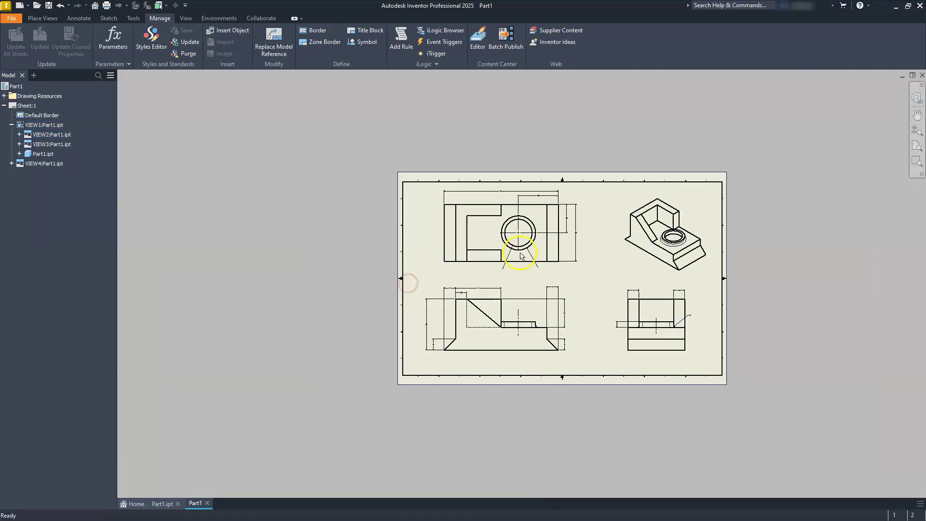
pyautogui.scroll(8, 521, 256)
pyautogui.moveTo(520, 239); pyautogui.dragTo(501, 221, button='middle')
pyautogui.scroll(-2, 502, 221)
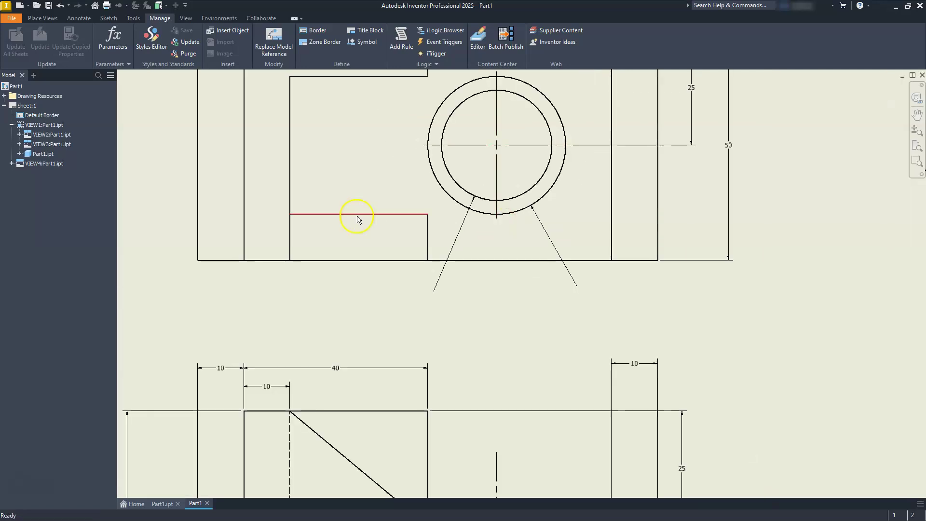
pyautogui.click(81, 18)
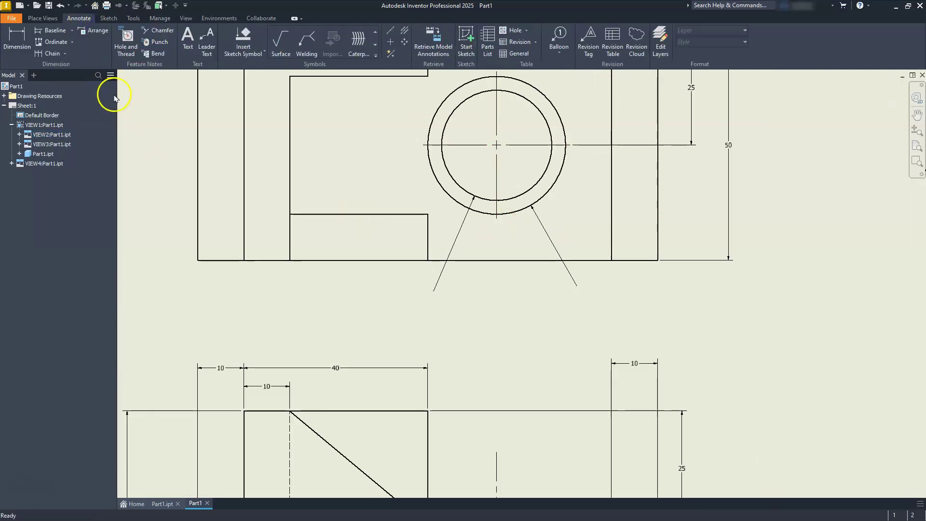
pyautogui.click(14, 40)
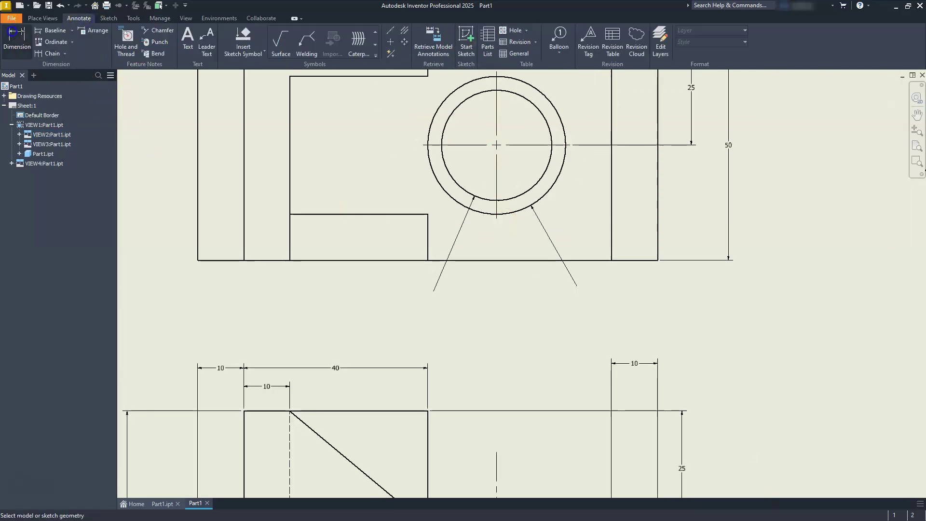
pyautogui.click(542, 197)
pyautogui.press('Escape')
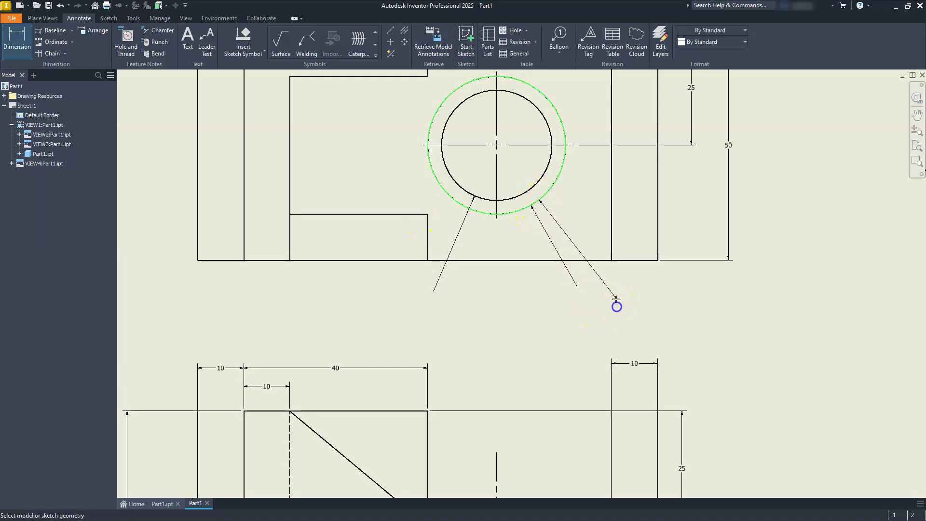
pyautogui.press('Escape')
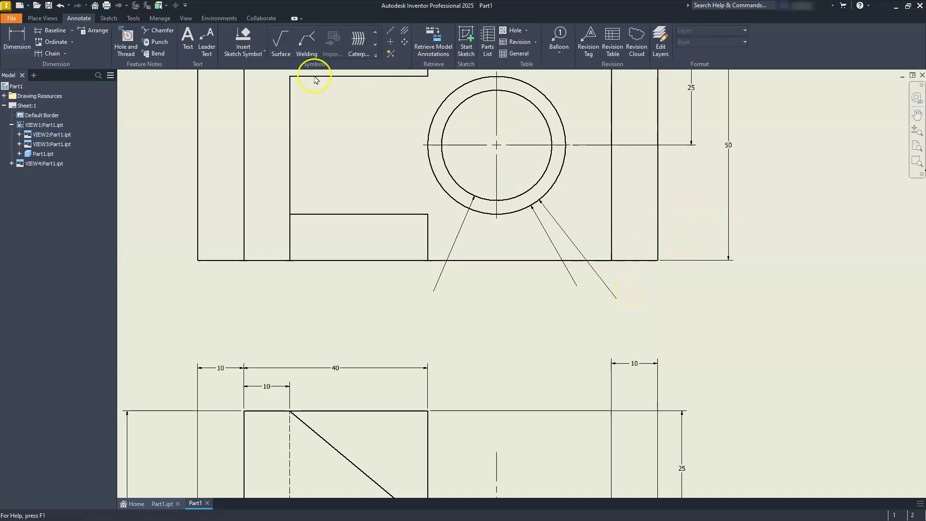
# Check the available dimension styles and the text, precision and inspection settings of the 50 mm dimension beside the top view.
pyautogui.click(17, 40)
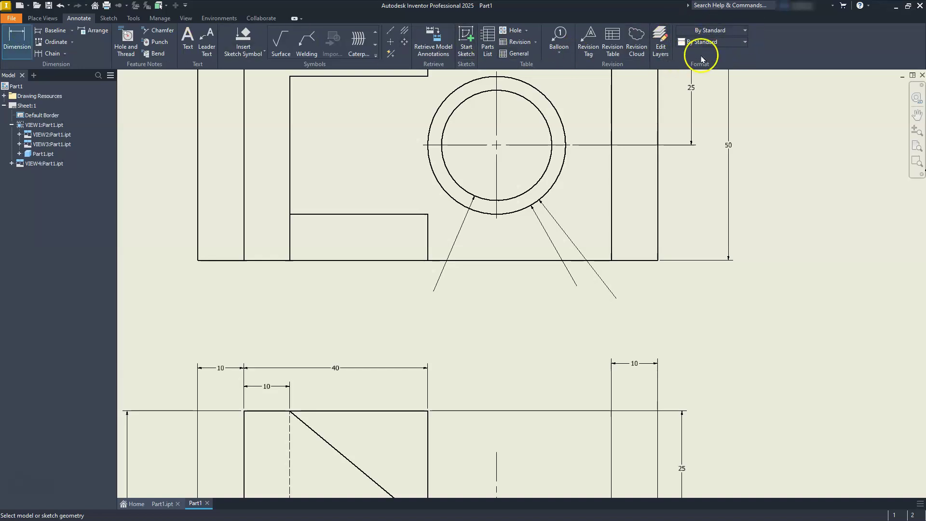
pyautogui.click(744, 43)
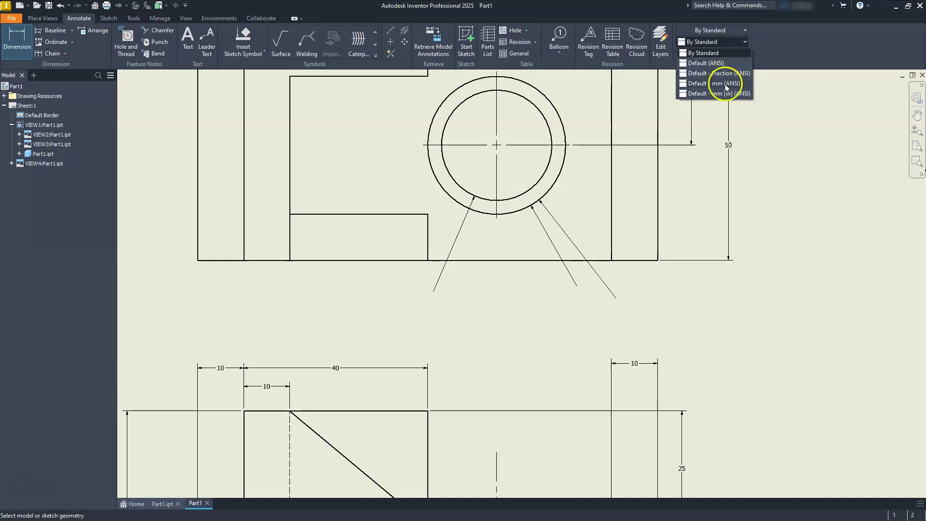
pyautogui.click(704, 191)
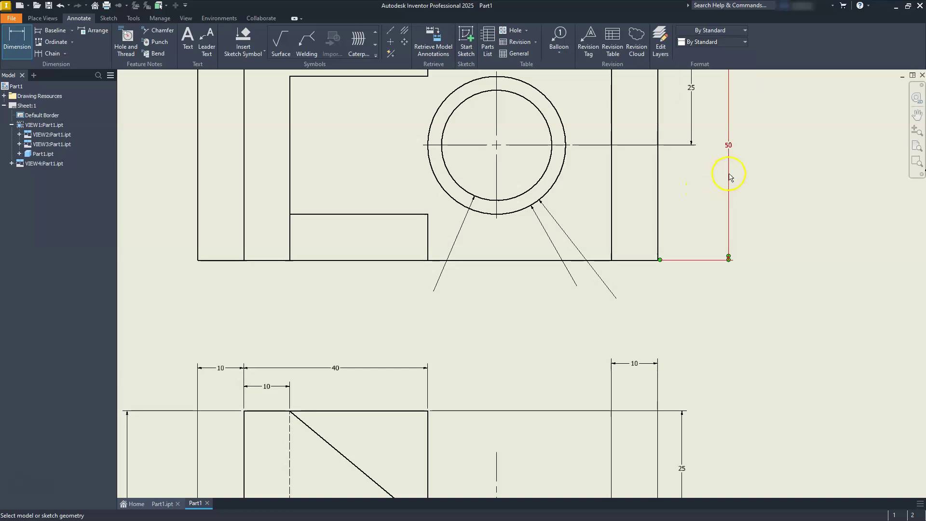
pyautogui.doubleClick(729, 174)
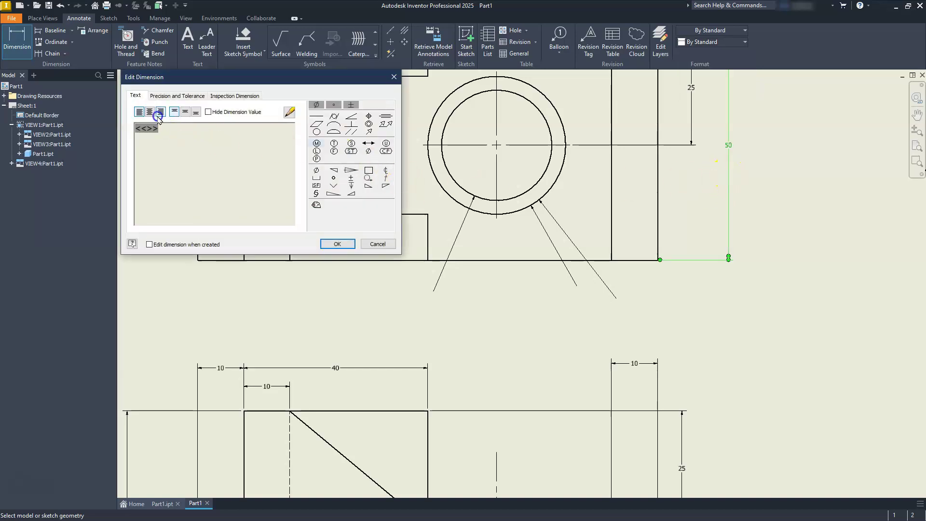
pyautogui.click(159, 96)
pyautogui.click(236, 96)
pyautogui.click(378, 244)
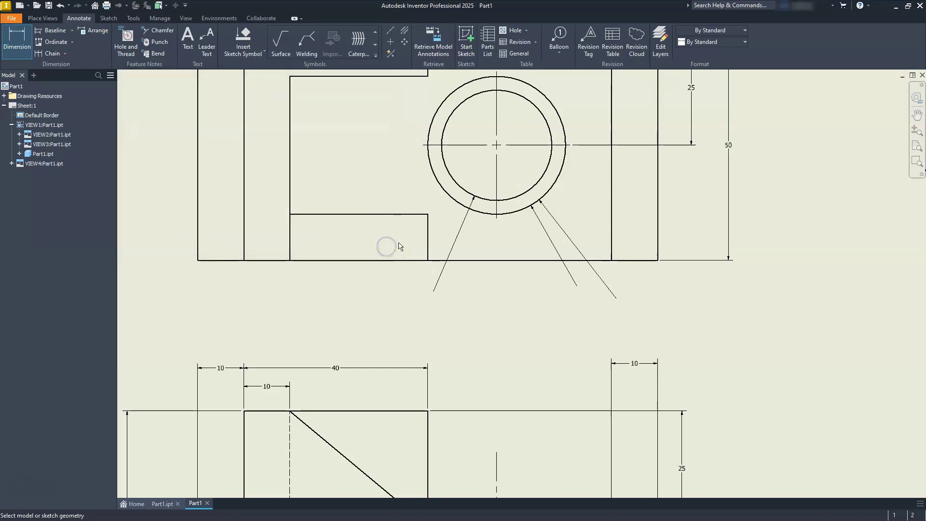
pyautogui.click(744, 44)
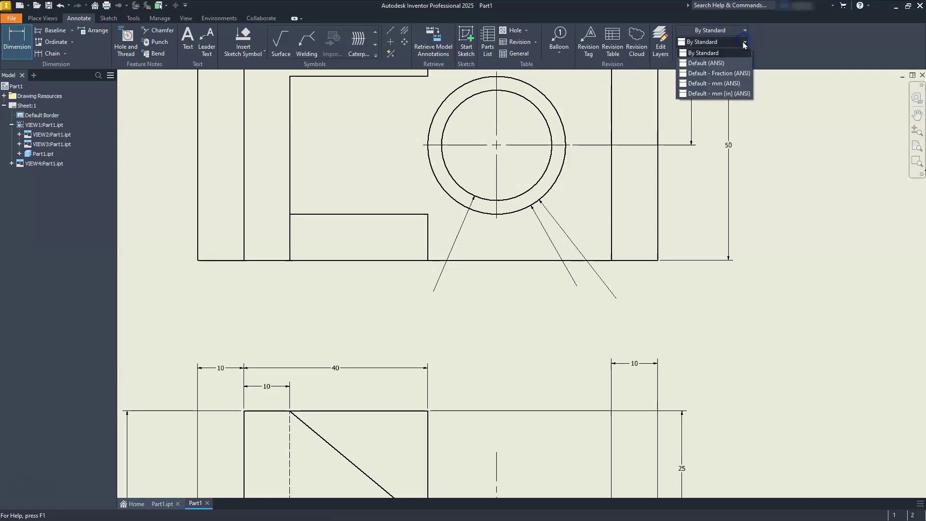
pyautogui.click(709, 103)
pyautogui.middleClick(432, 176)
pyautogui.middleClick(432, 176)
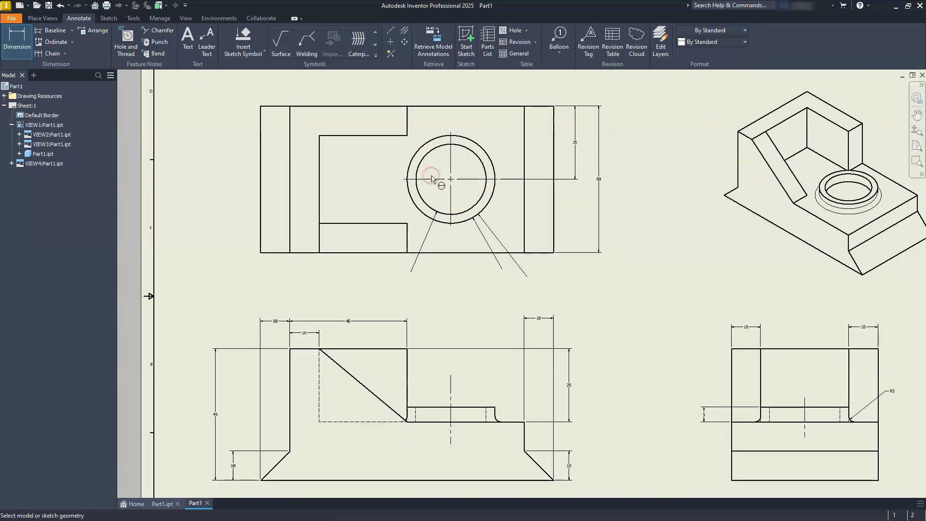
pyautogui.press('Escape')
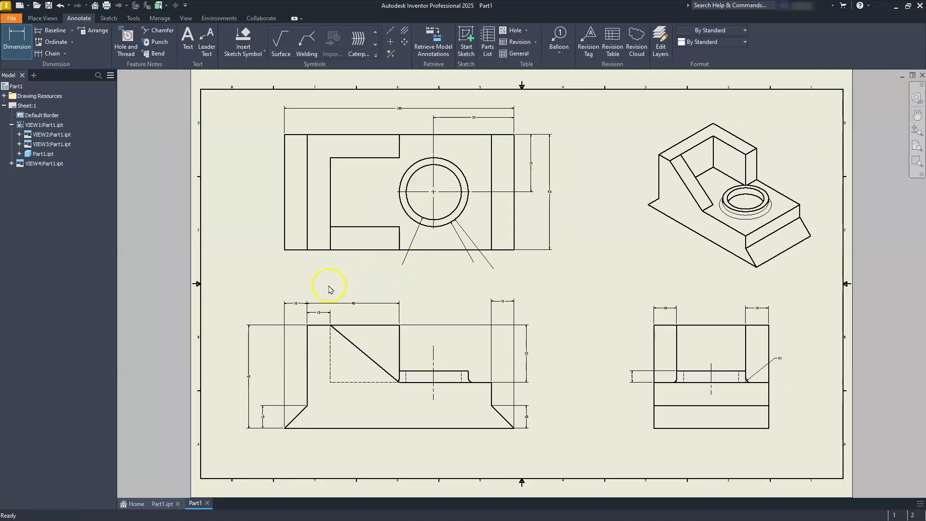
pyautogui.click(414, 232)
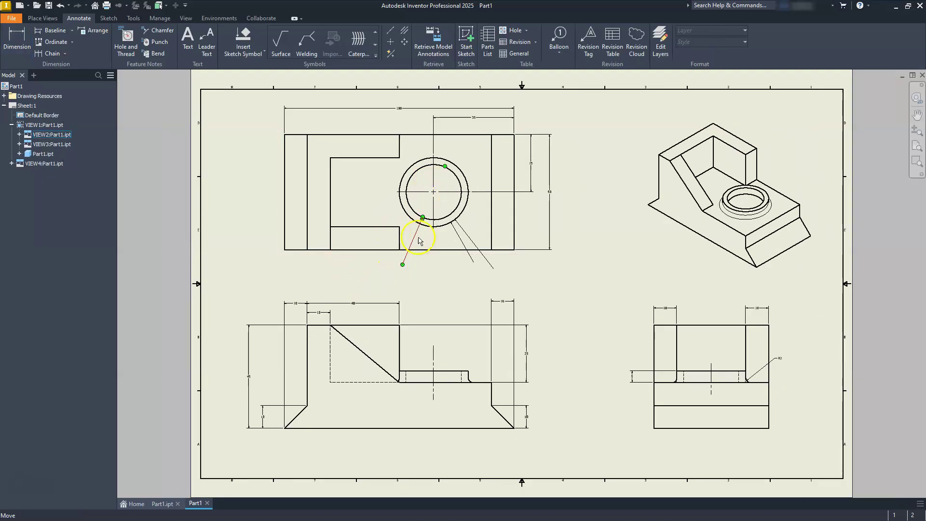
pyautogui.click(470, 242)
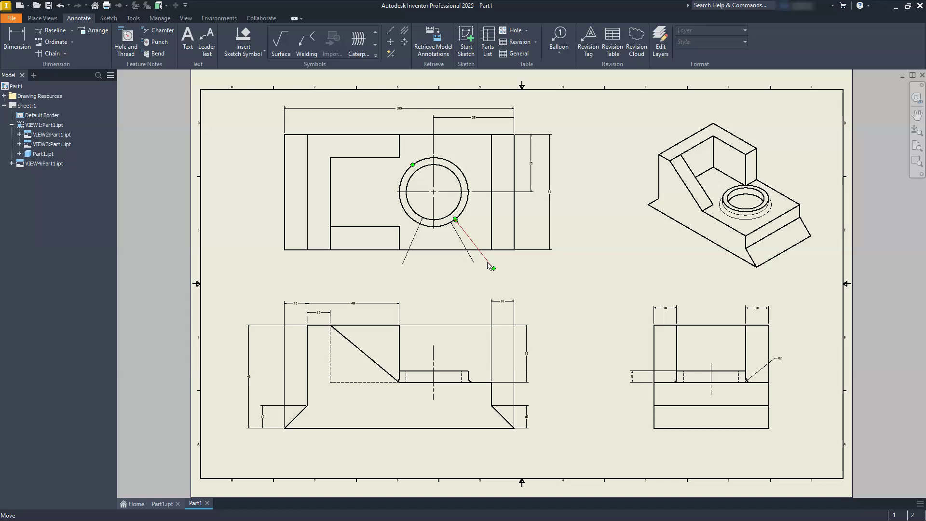
pyautogui.click(535, 279)
pyautogui.click(545, 350)
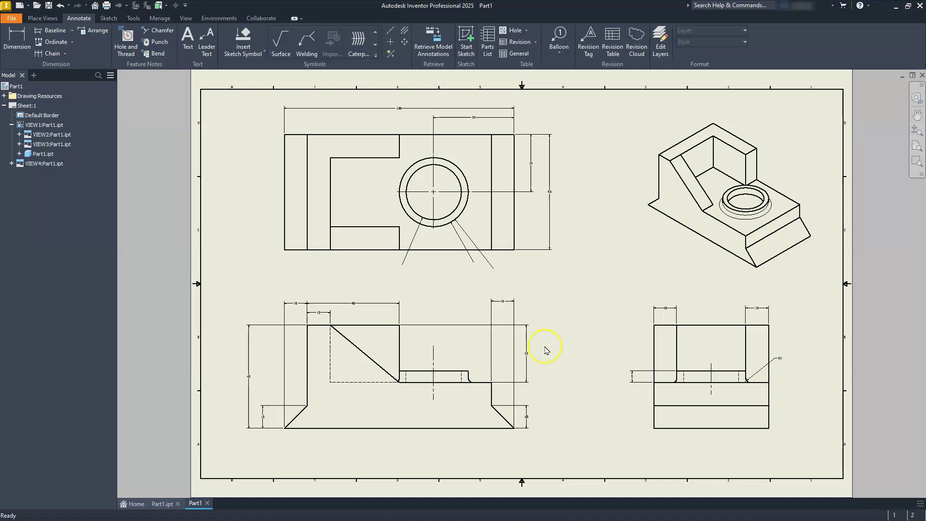